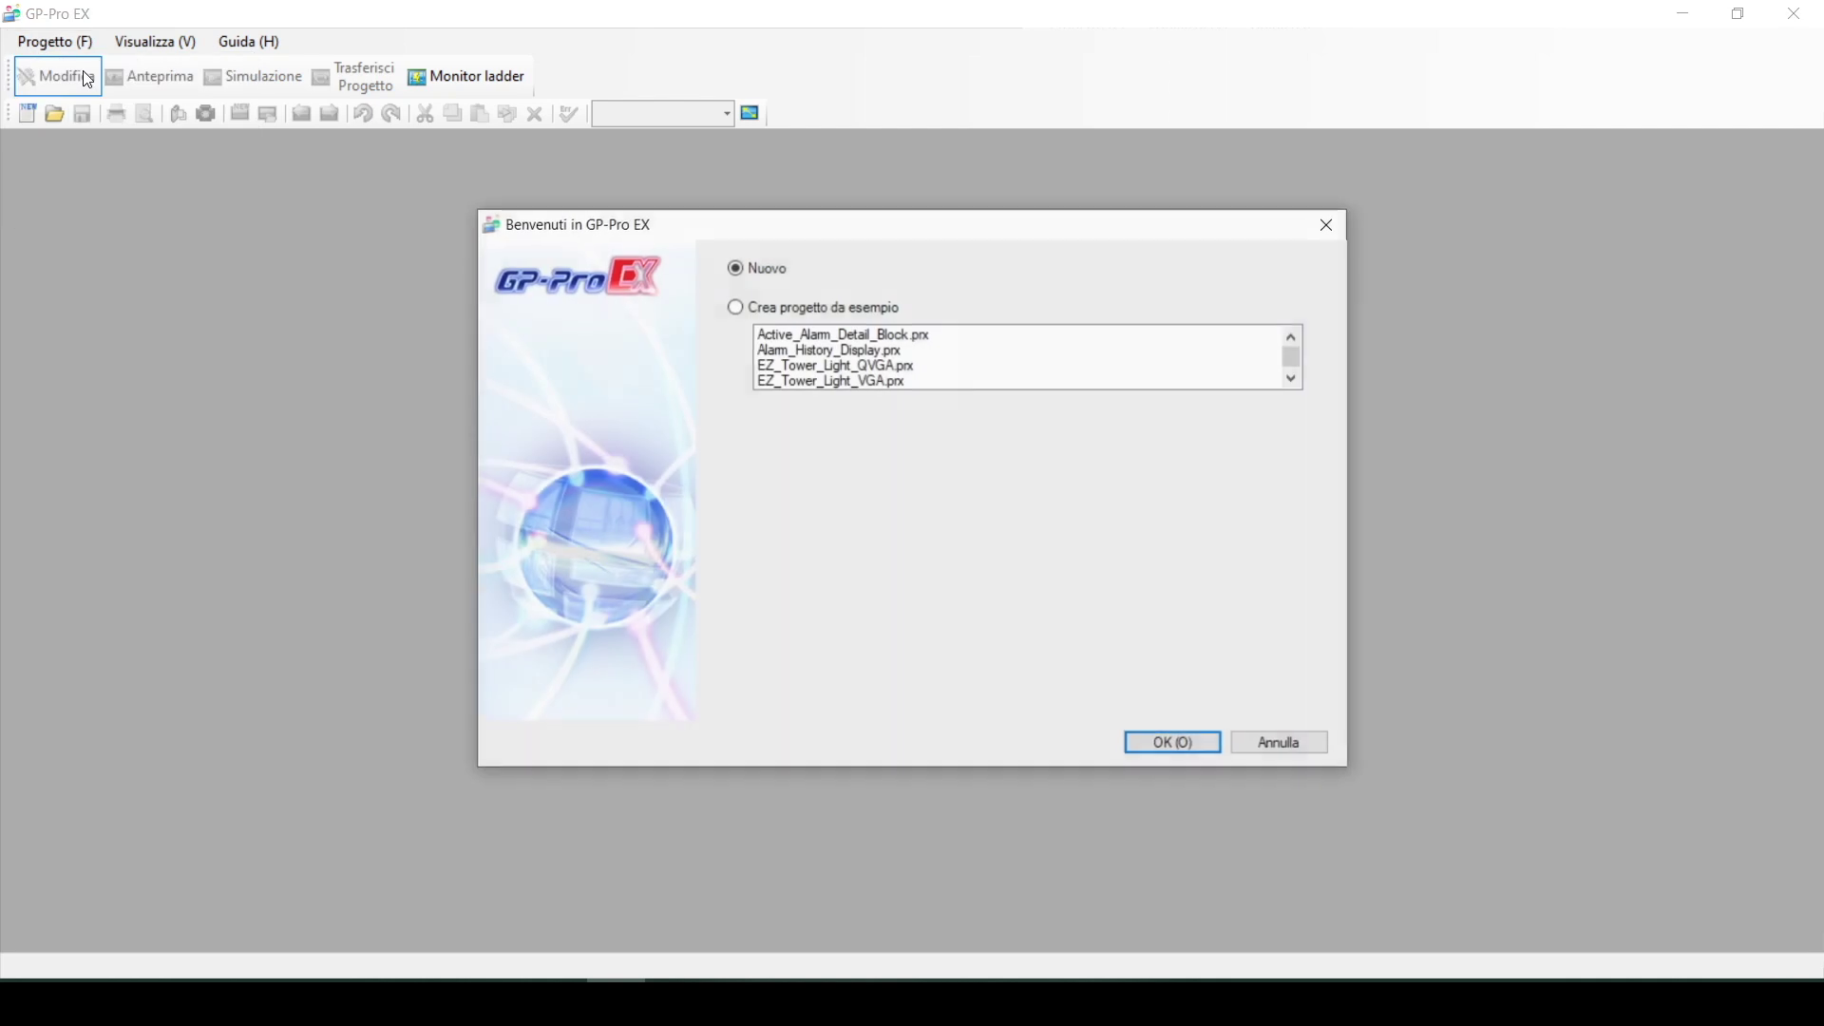
Create a new GP-4401T project for a Schneider Electric SA MODBUS SLAVE over Ethernet (TCP)
{"action": "left_click", "coordinate": [1164, 745]}
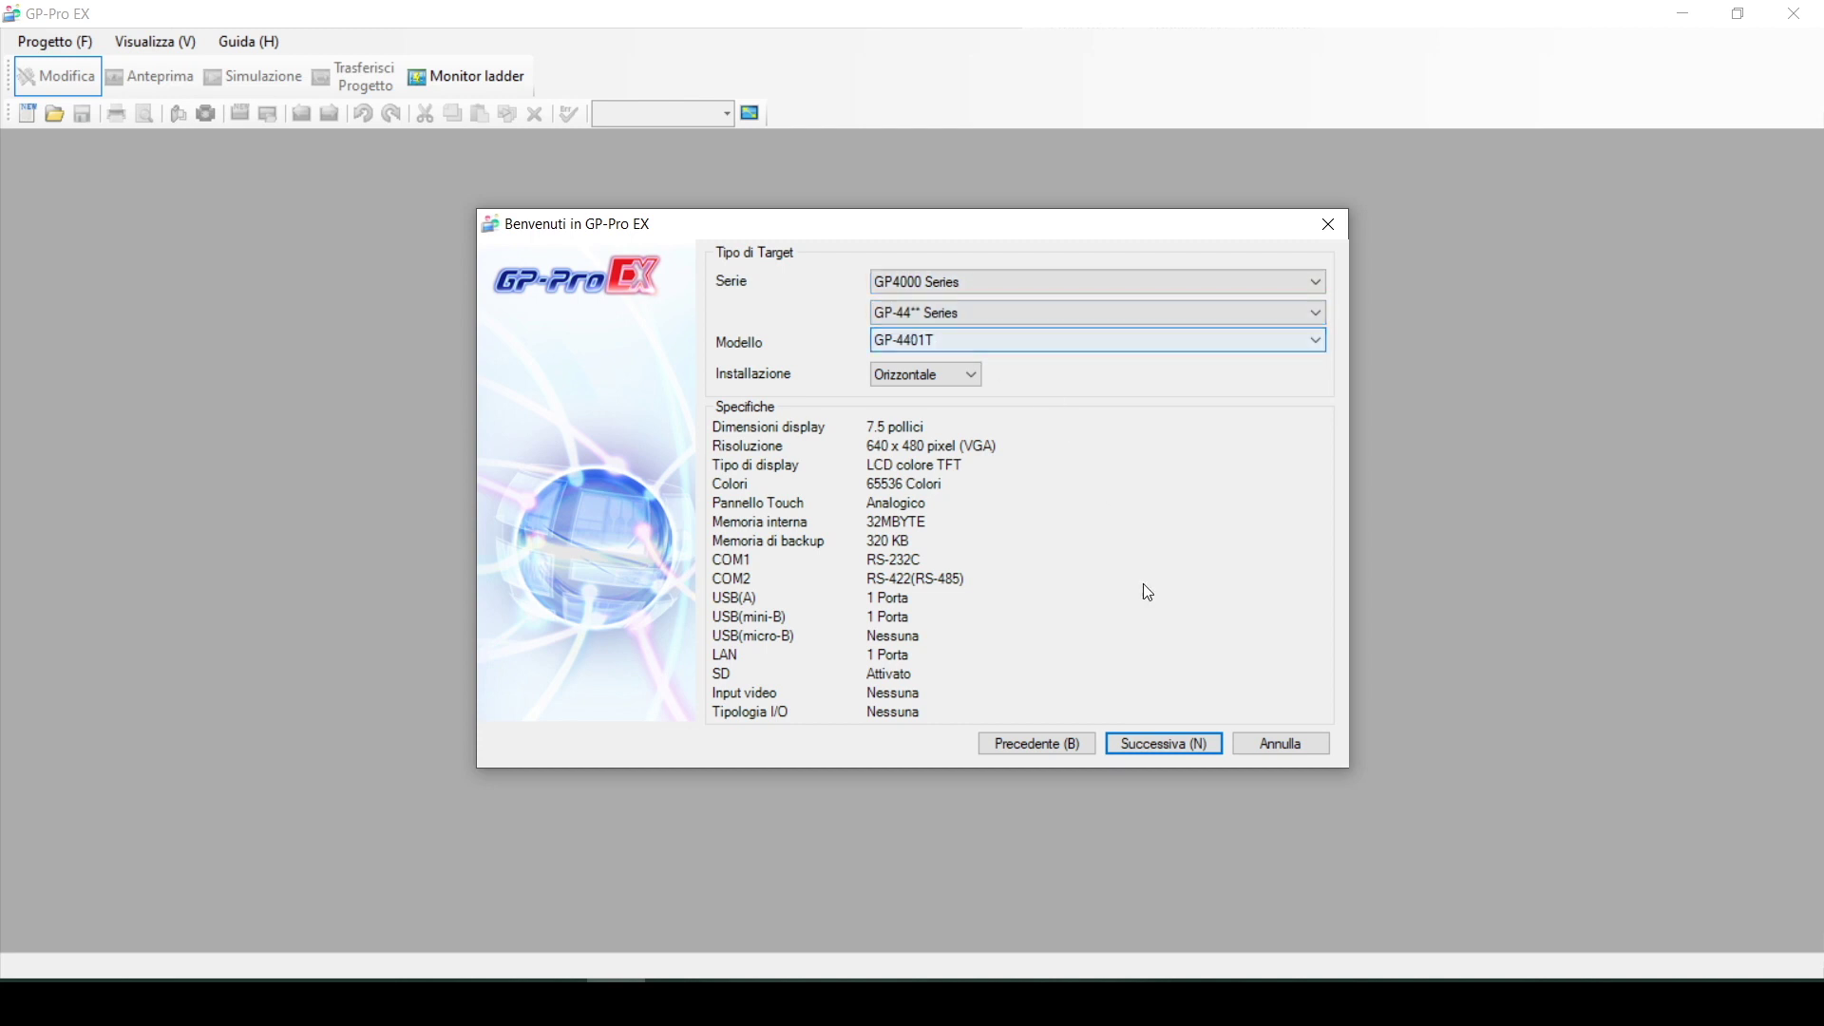
{"action": "left_click", "coordinate": [1166, 749]}
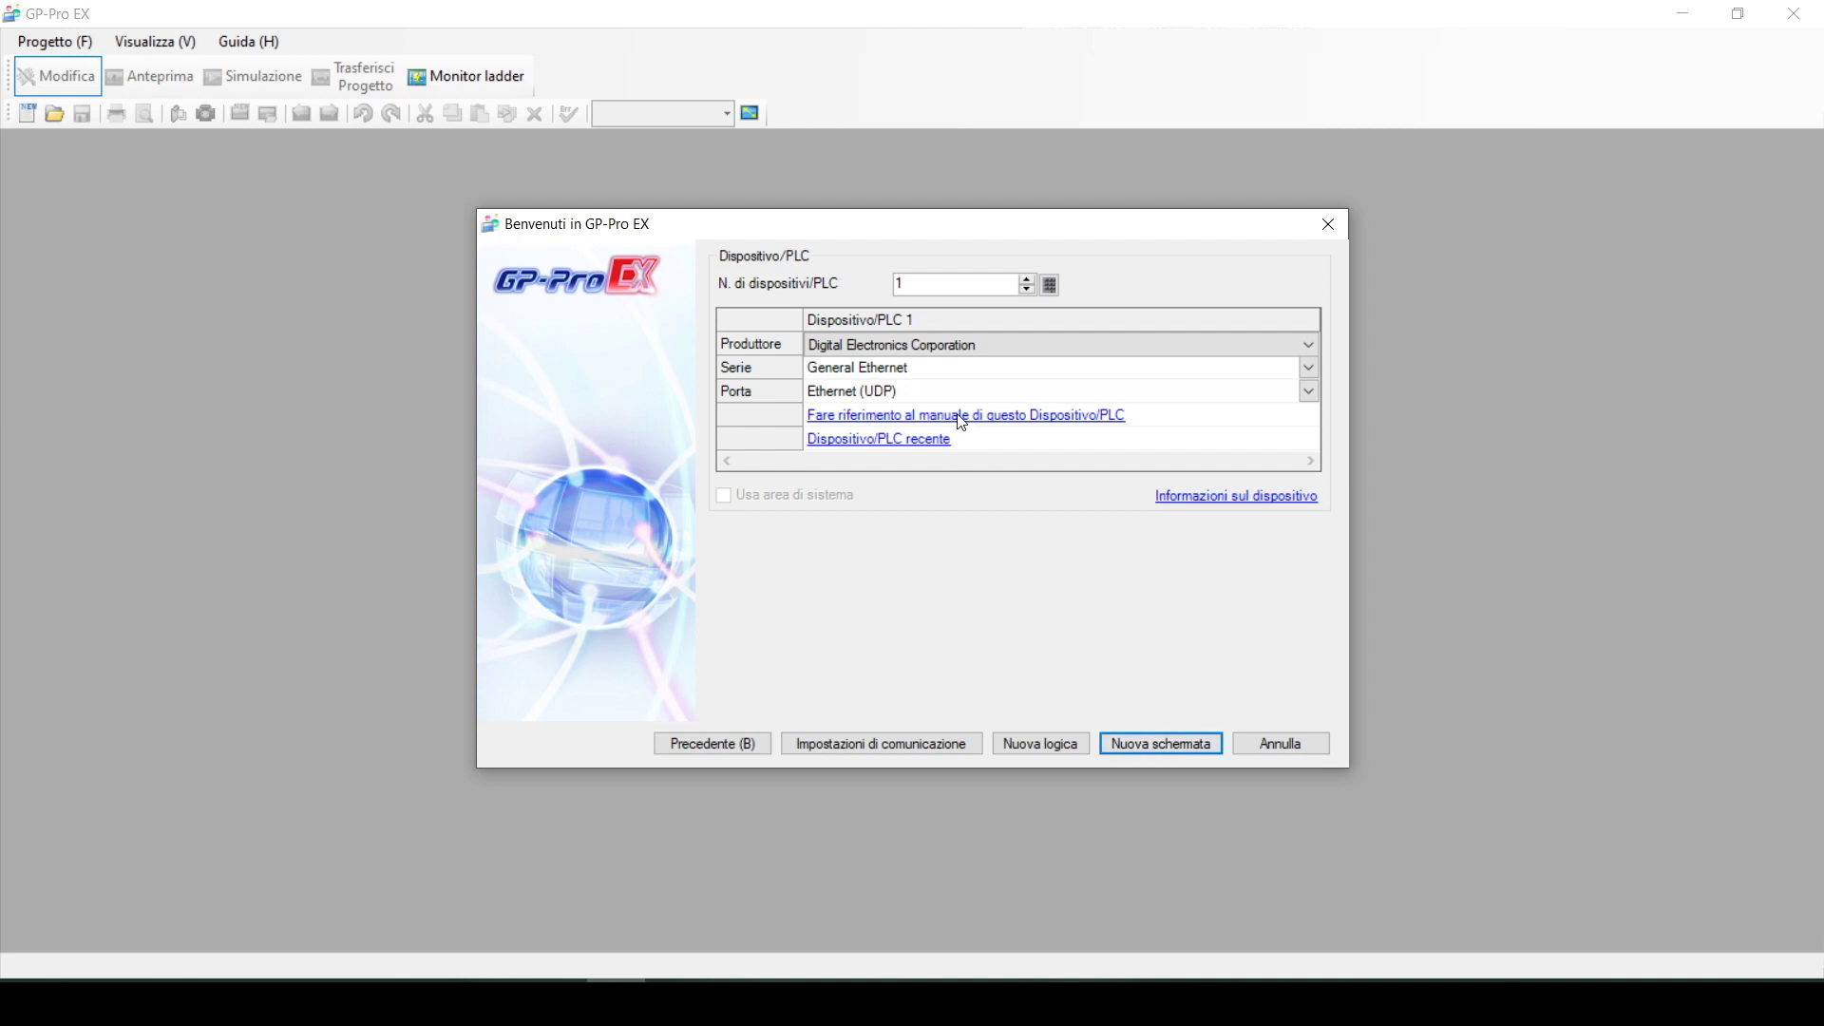
{"action": "left_click", "coordinate": [912, 345]}
{"action": "left_click", "coordinate": [903, 475]}
{"action": "left_click", "coordinate": [911, 376]}
{"action": "left_click", "coordinate": [905, 402]}
{"action": "left_click", "coordinate": [903, 395]}
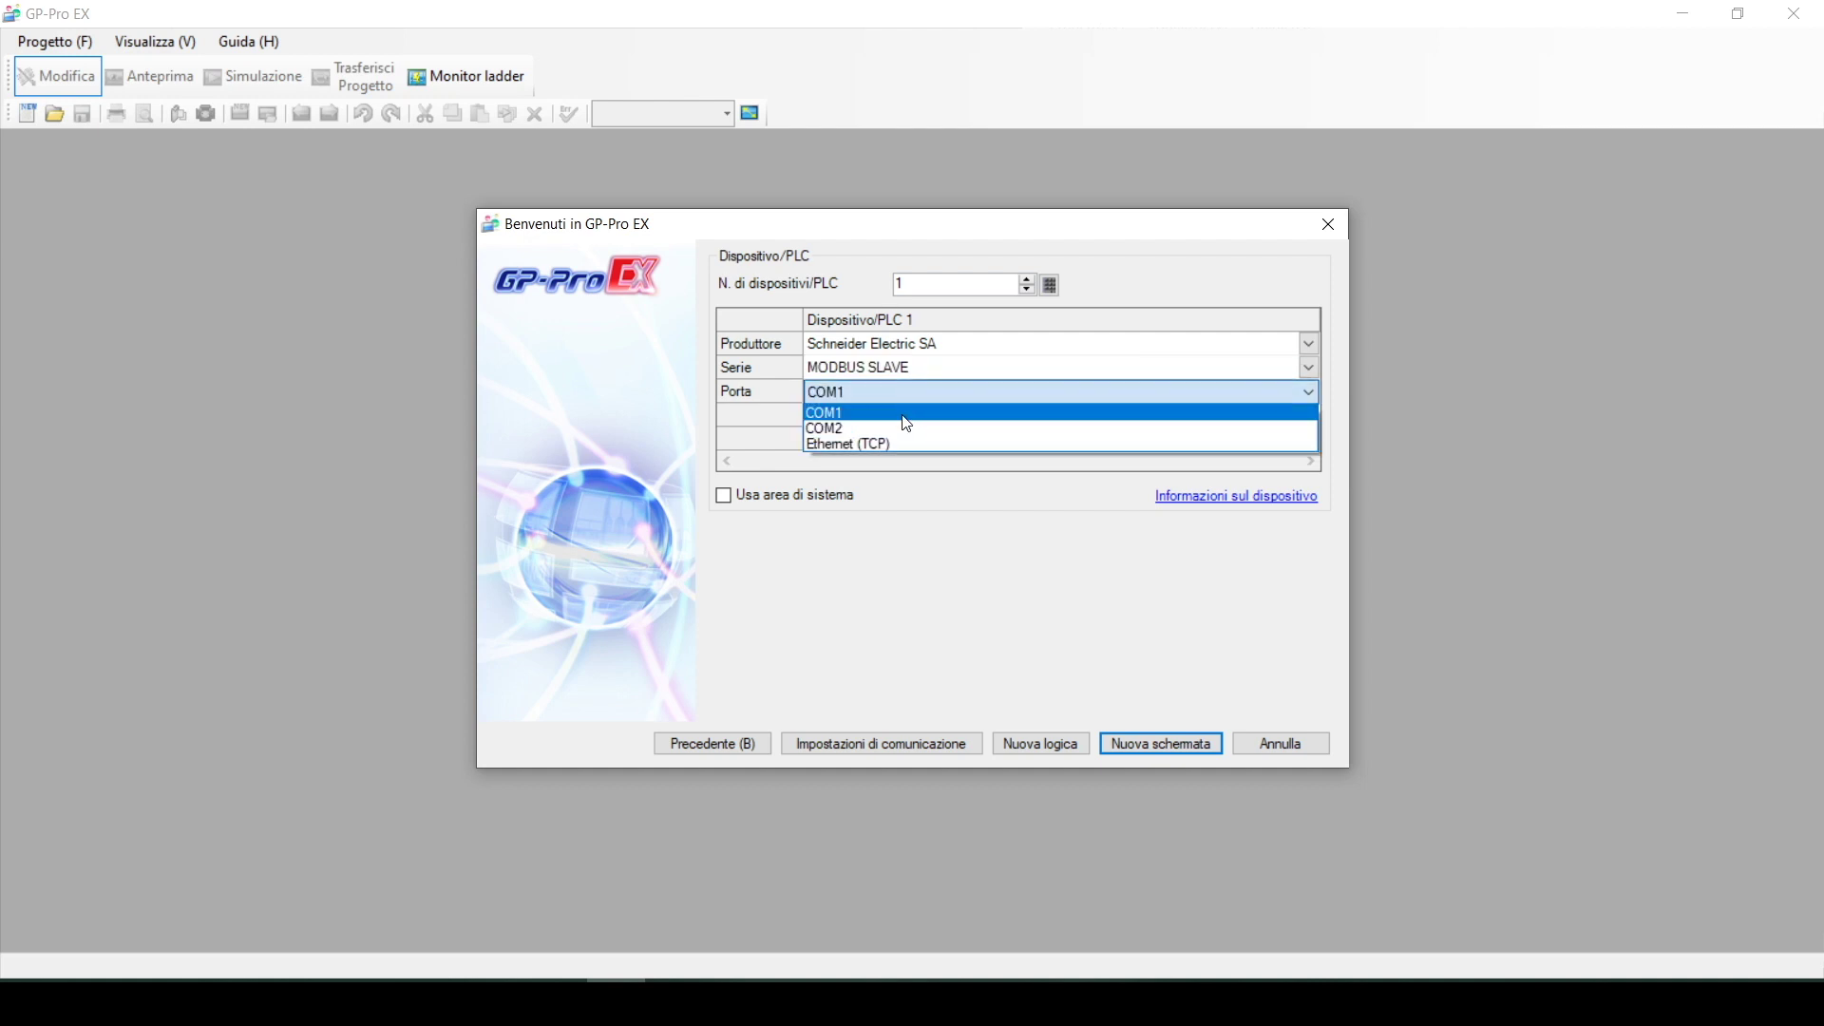
{"action": "left_click", "coordinate": [901, 437]}
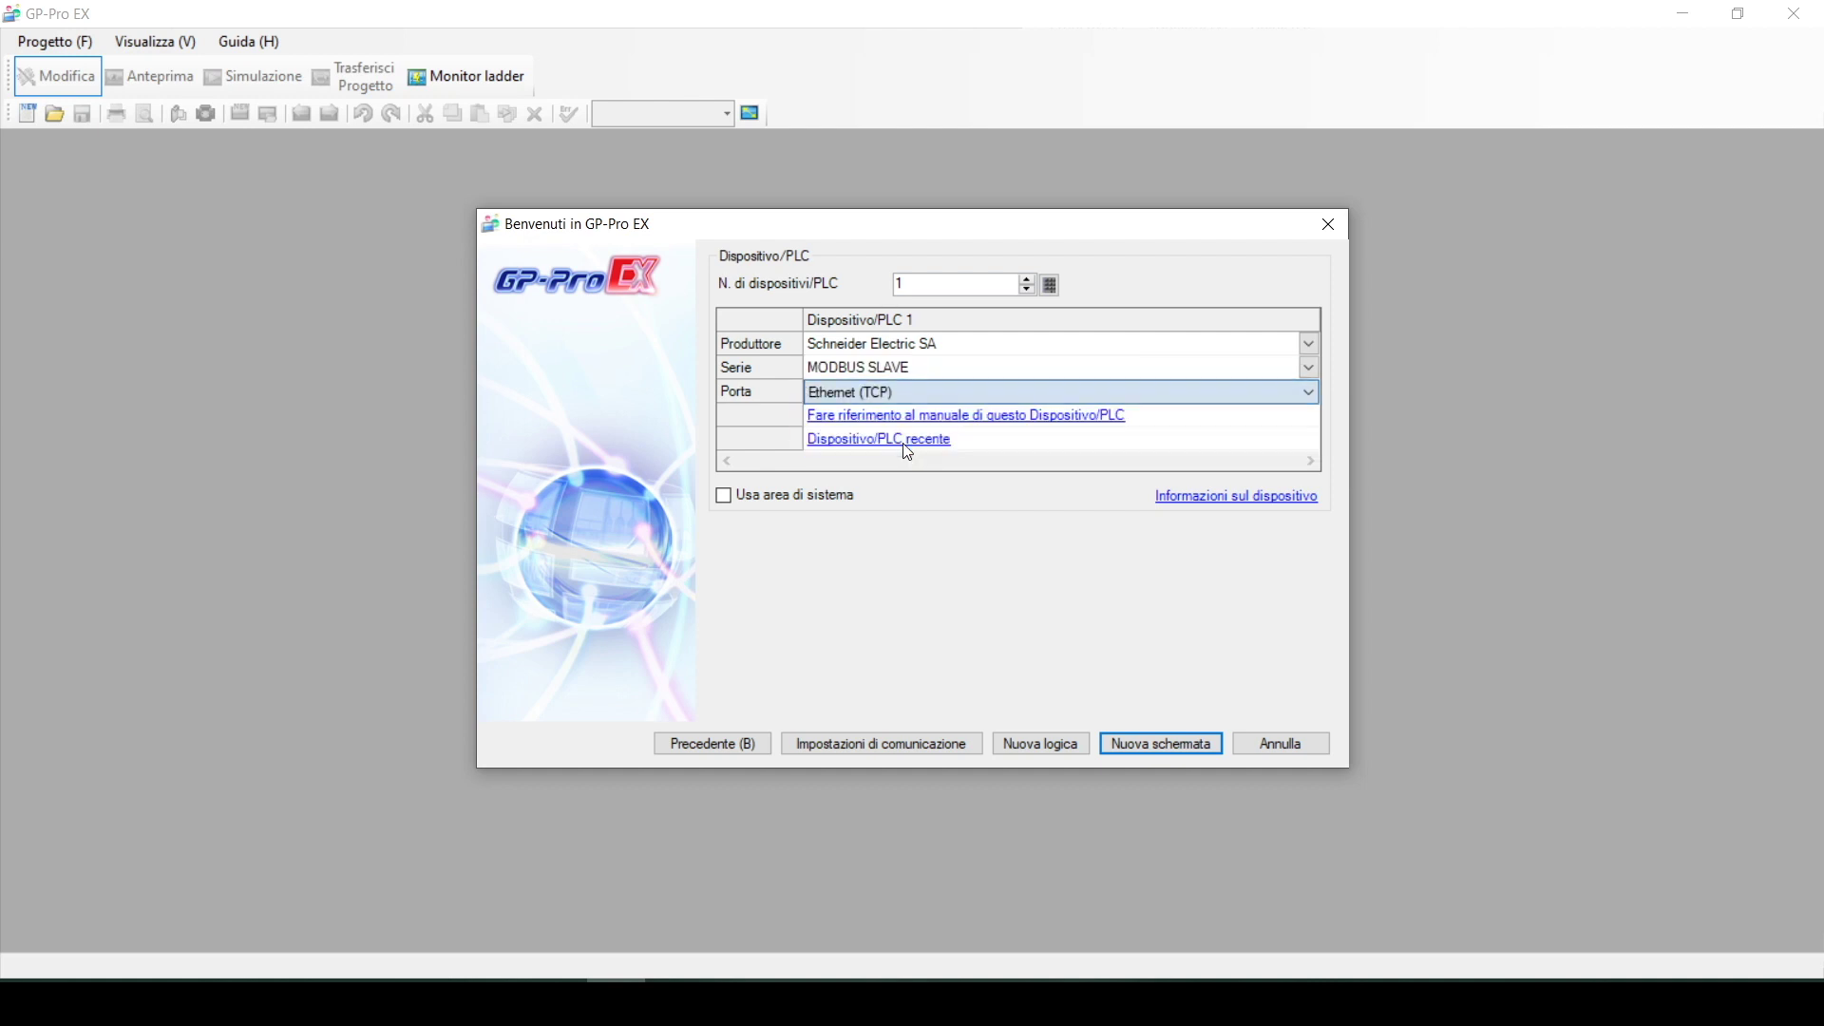
{"action": "left_click", "coordinate": [1162, 745]}
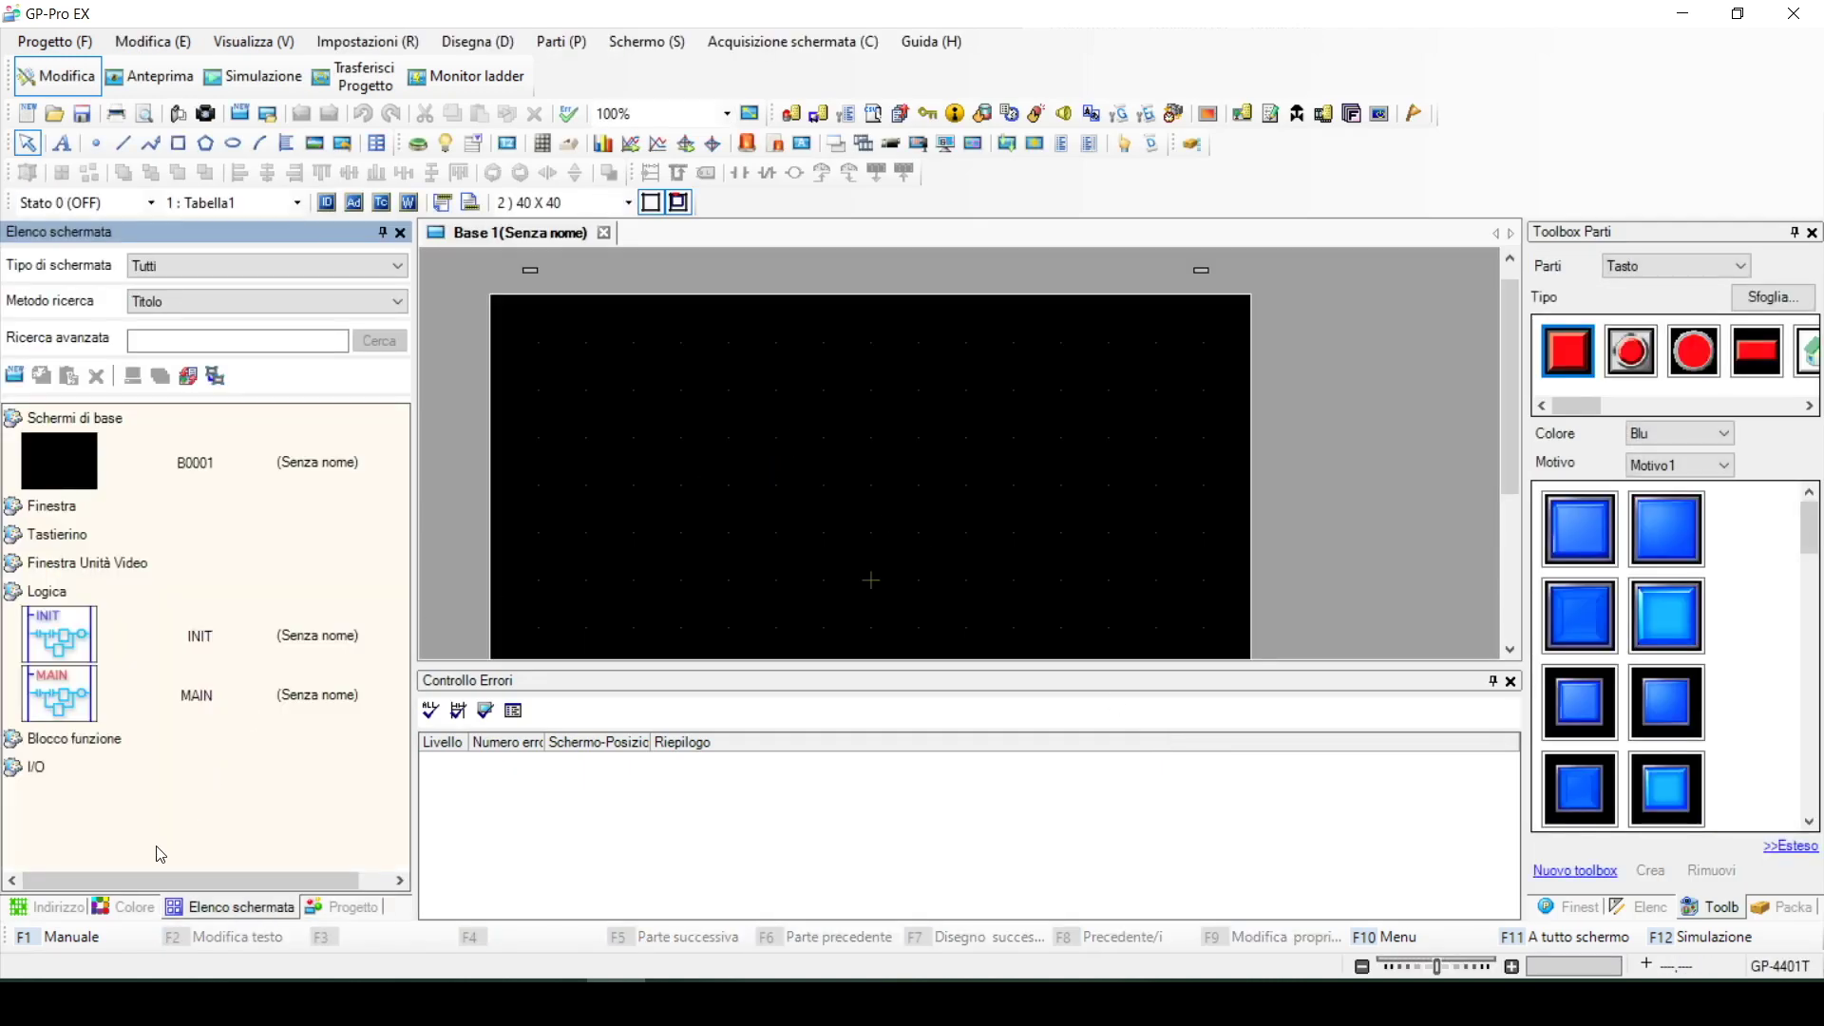
Enable Pro-face Remote HMI on the Servizi remoti page of the system settings
{"action": "left_click", "coordinate": [340, 907]}
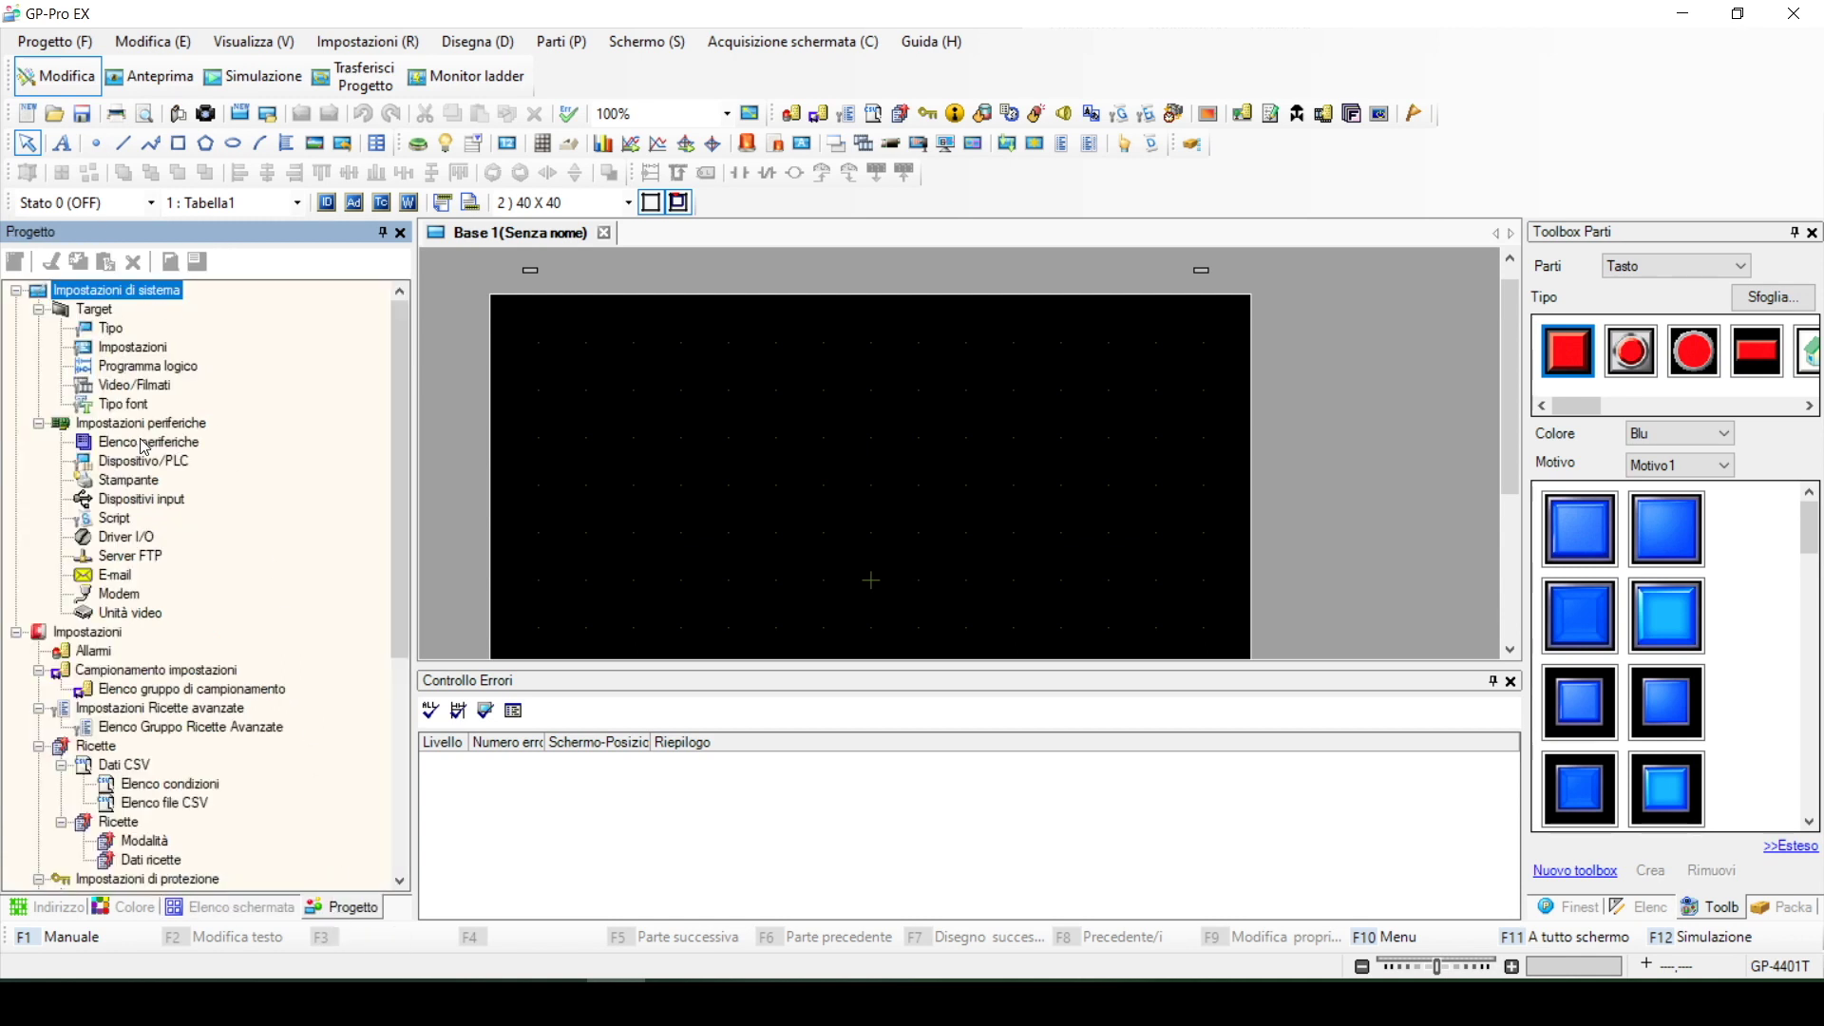
{"action": "double_click", "coordinate": [138, 352]}
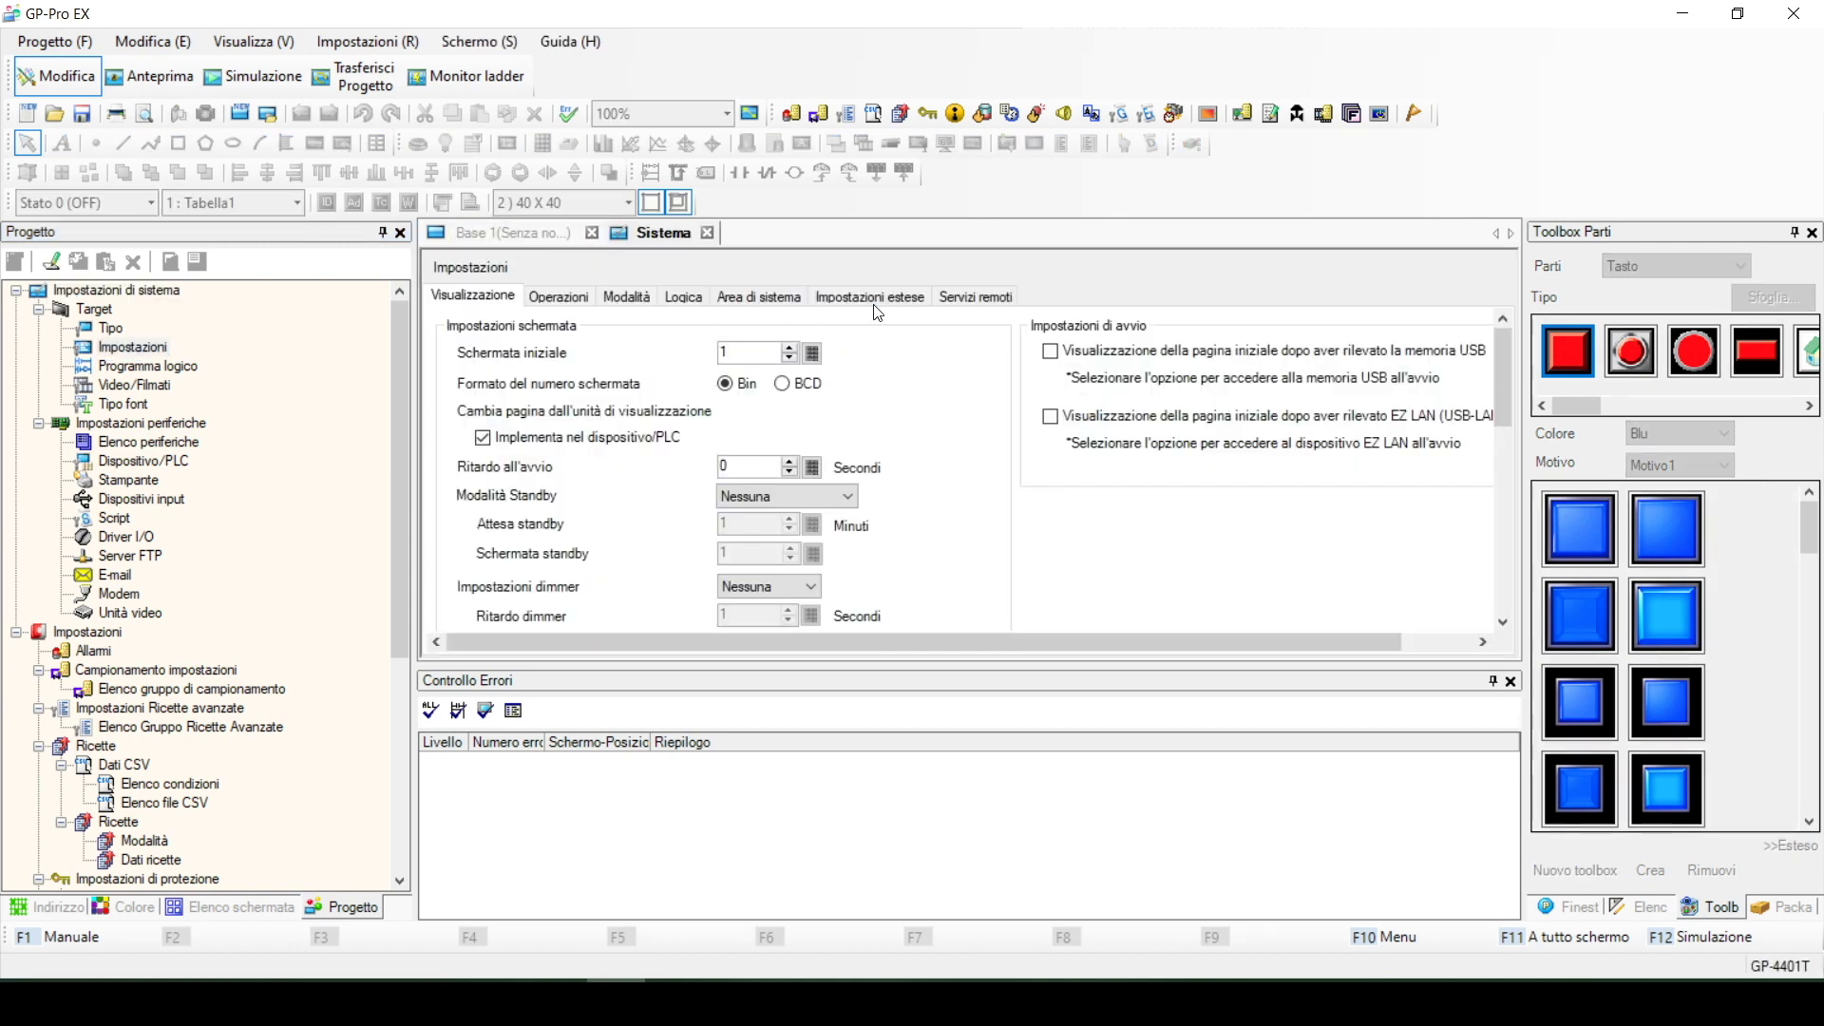
{"action": "left_click", "coordinate": [959, 303]}
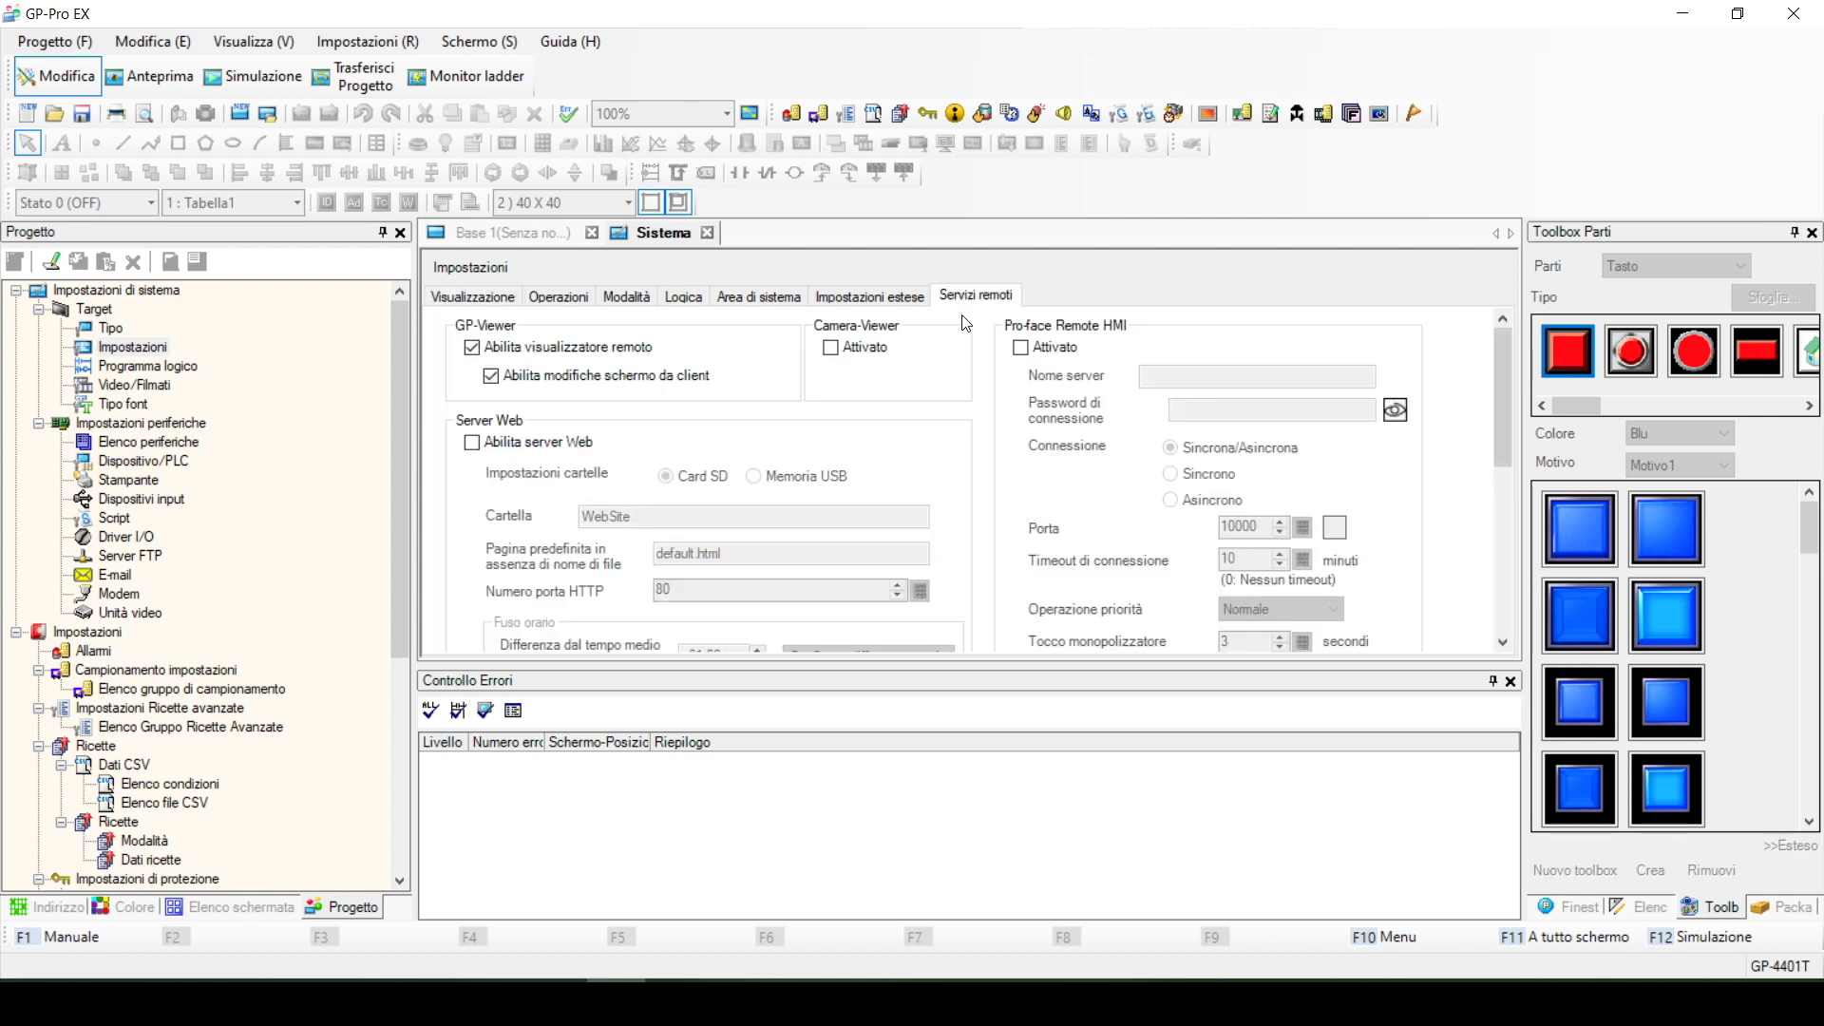
{"action": "scroll", "coordinate": [979, 333], "scroll_direction": "down", "scroll_amount": 3}
{"action": "scroll", "coordinate": [1030, 354], "scroll_direction": "up", "scroll_amount": 3}
{"action": "left_click", "coordinate": [1024, 351]}
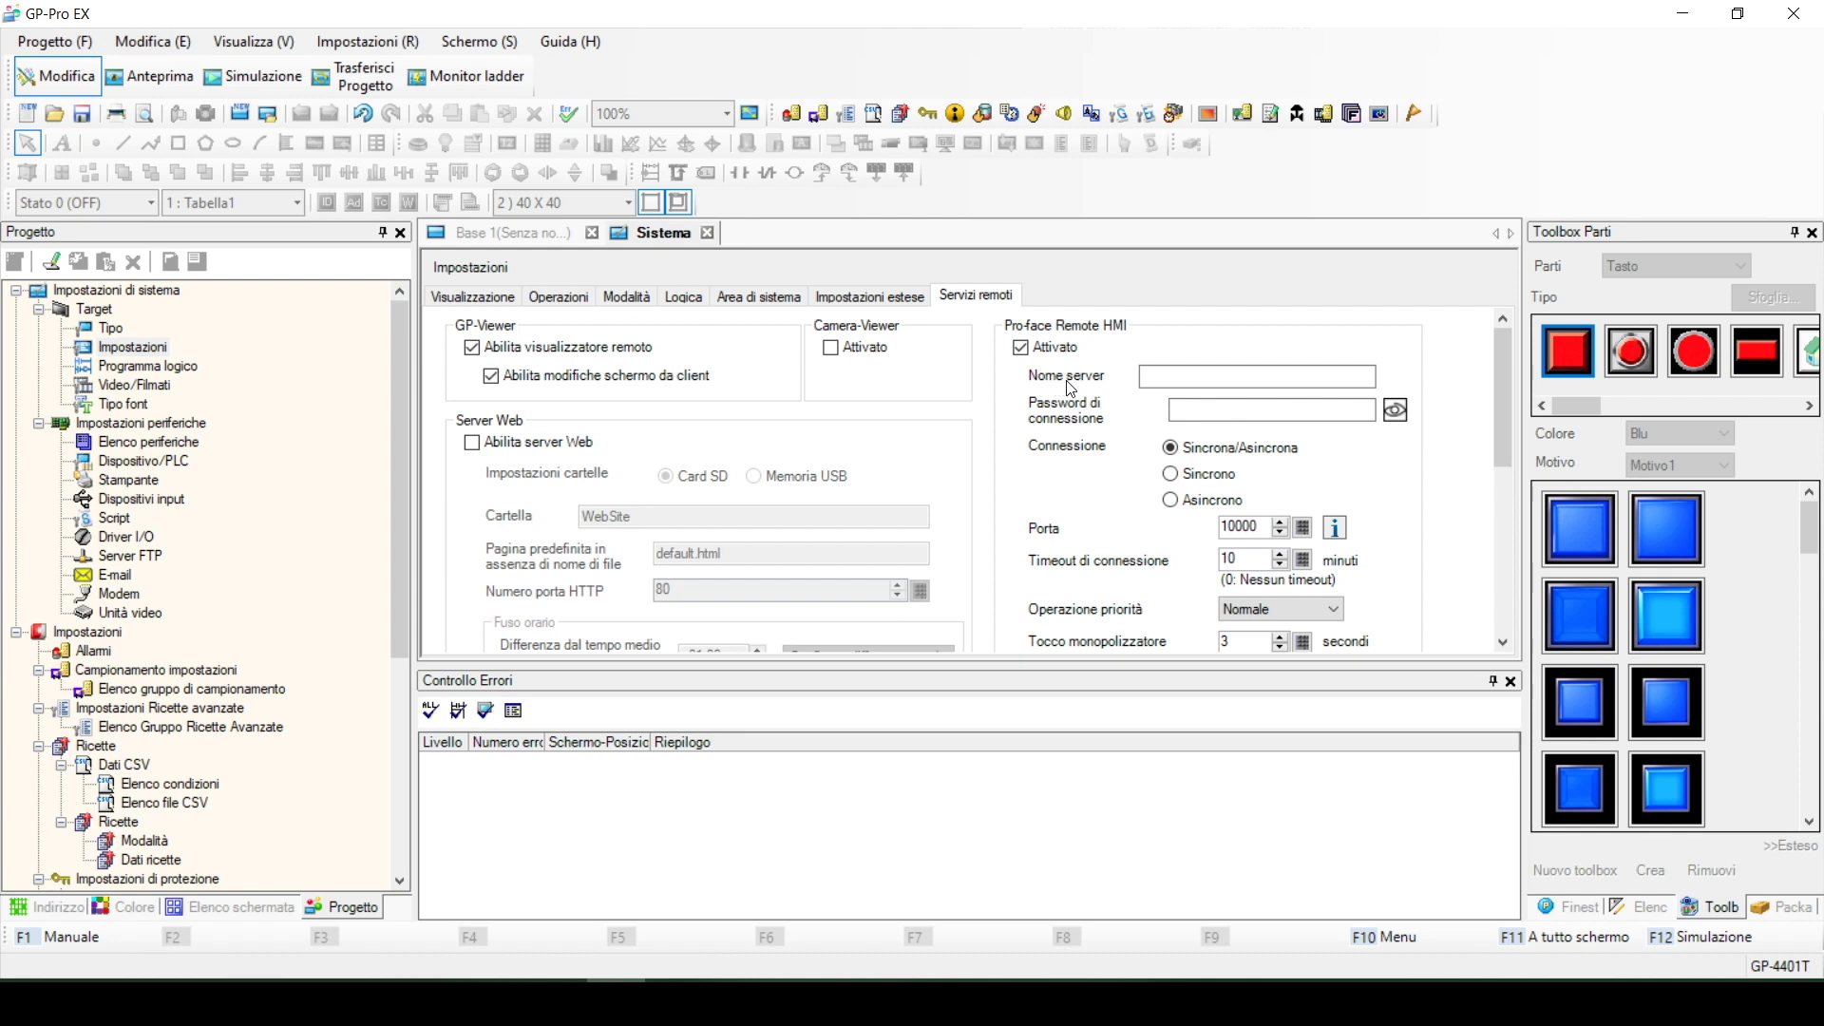
Set the Remote HMI server name to 'Test' and enter a connection password
{"action": "left_click", "coordinate": [1165, 376]}
{"action": "left_click", "coordinate": [1198, 409]}
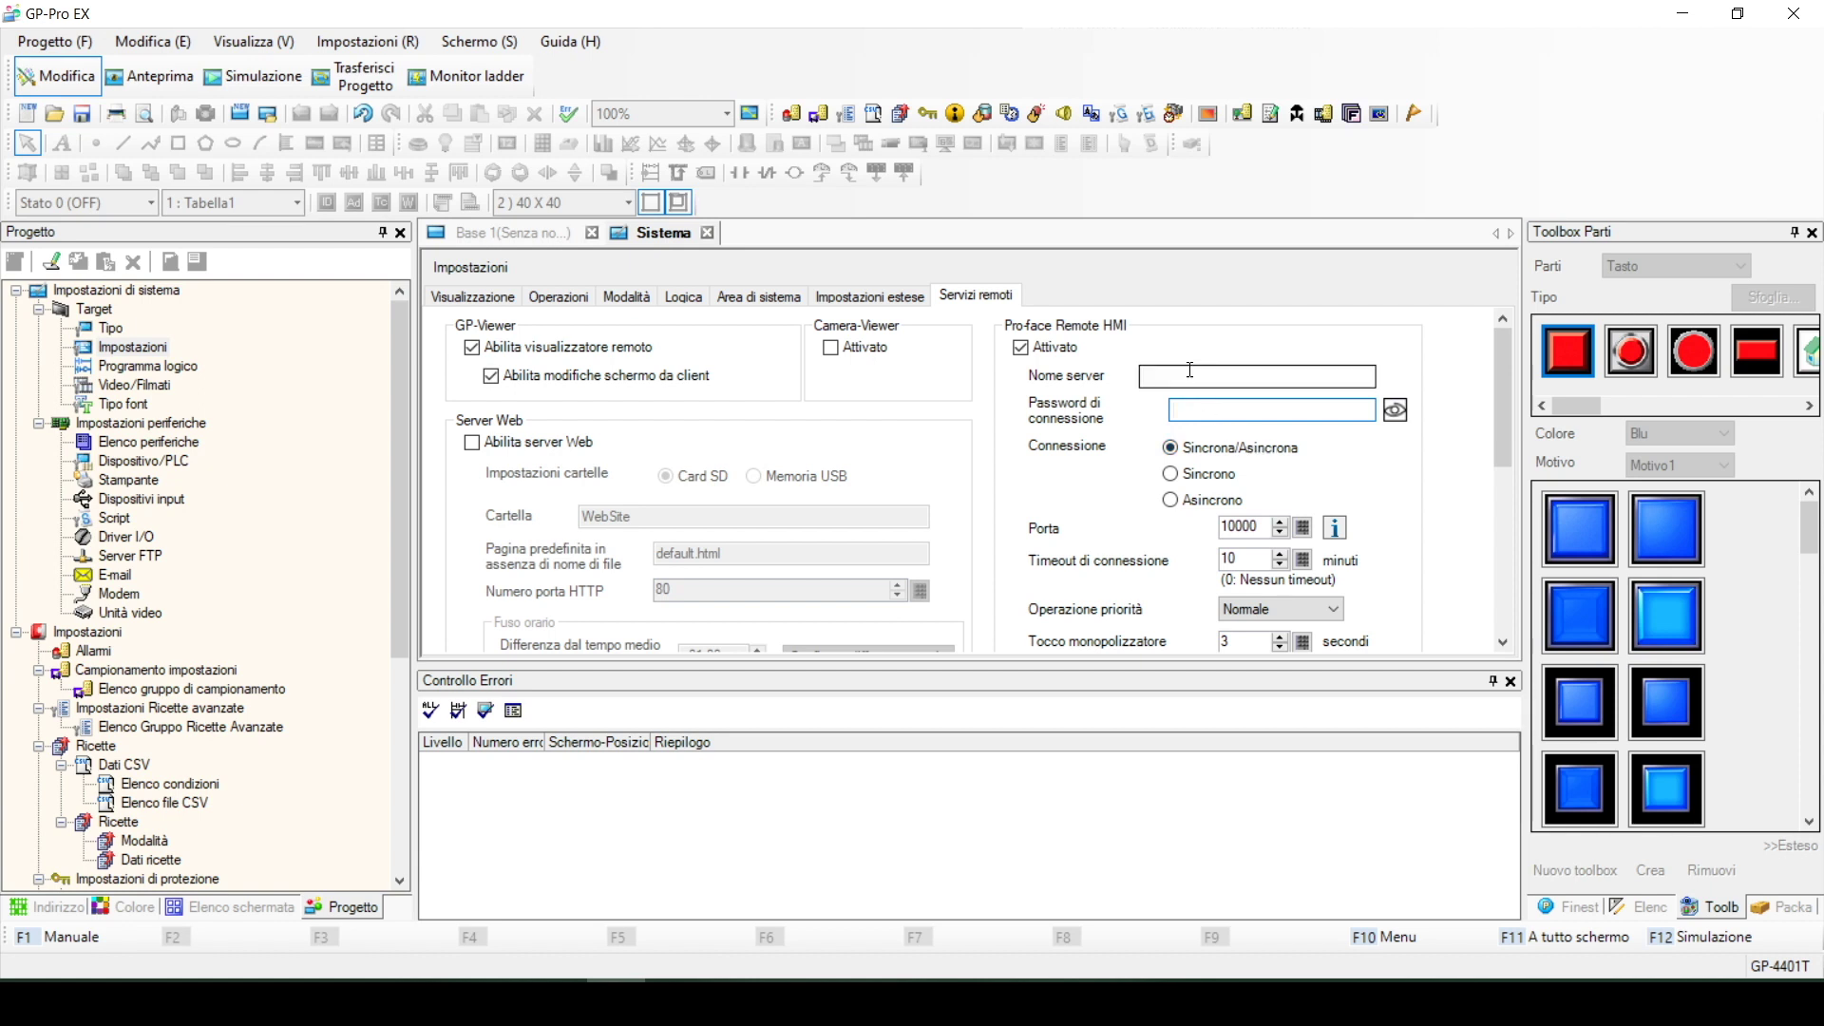
{"action": "left_click", "coordinate": [1158, 374]}
{"action": "type", "text": "Test"}
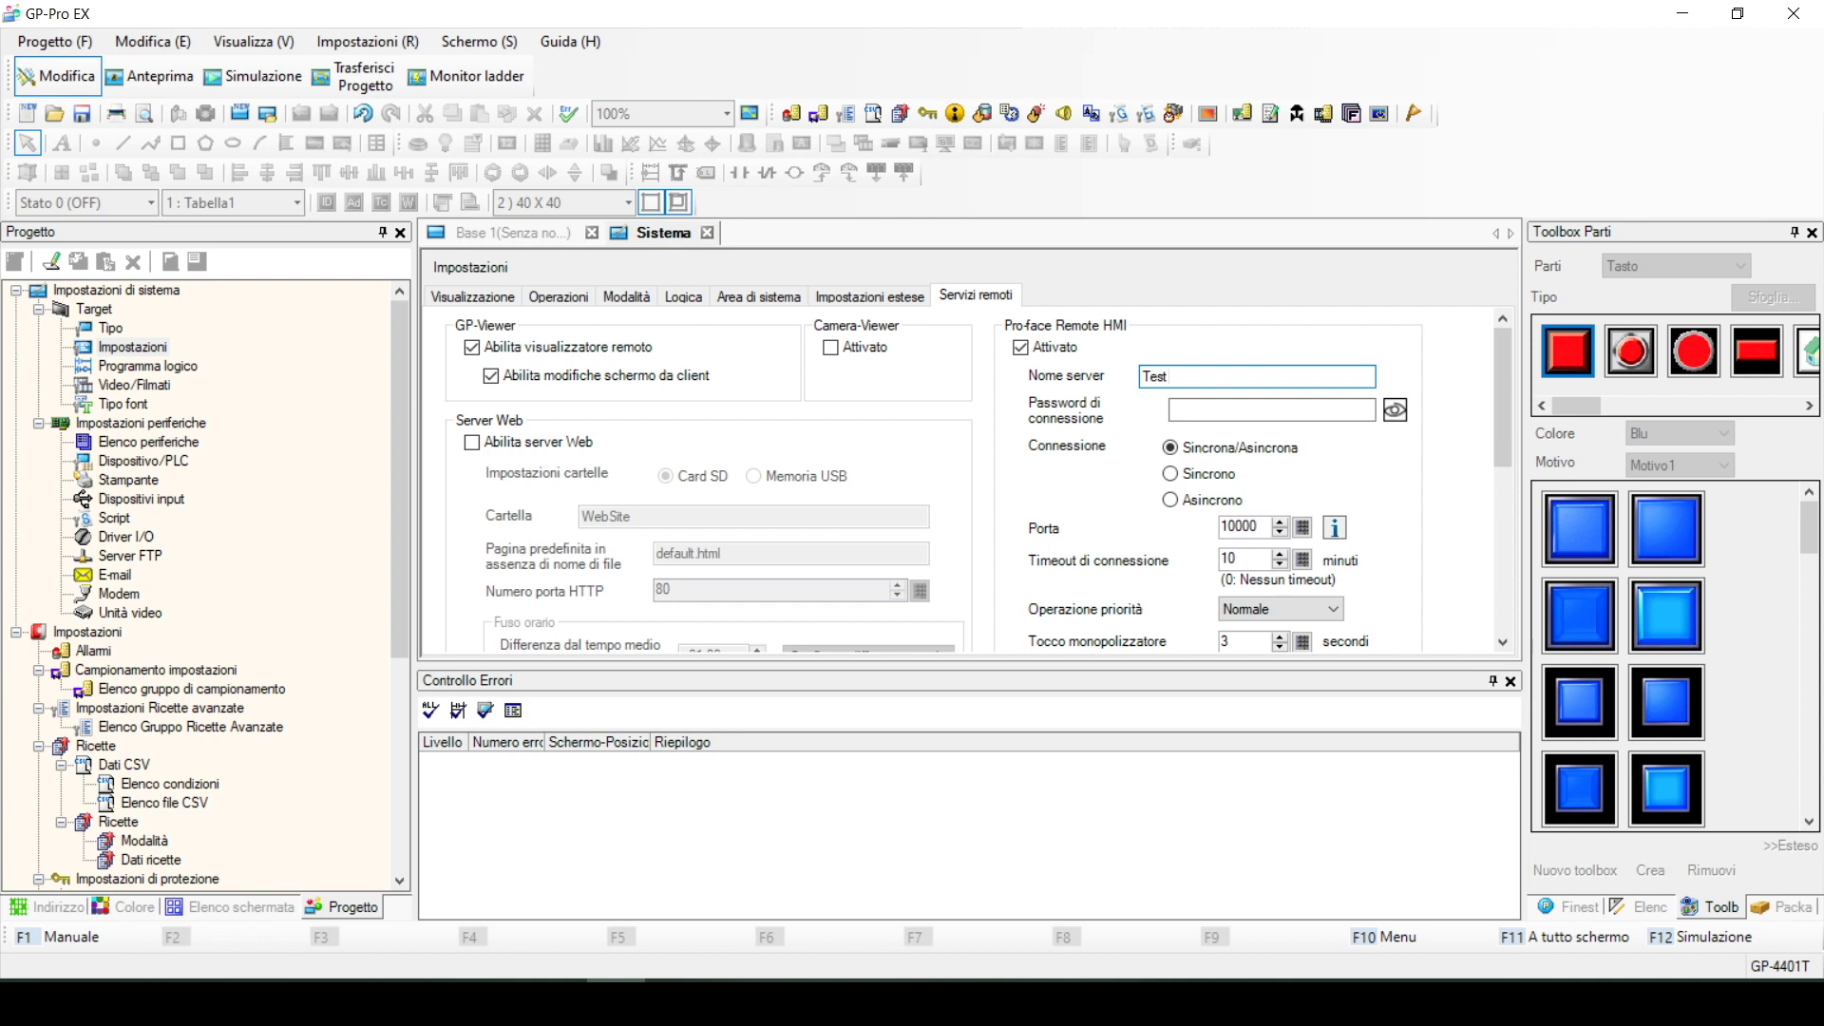
{"action": "left_click", "coordinate": [1256, 412]}
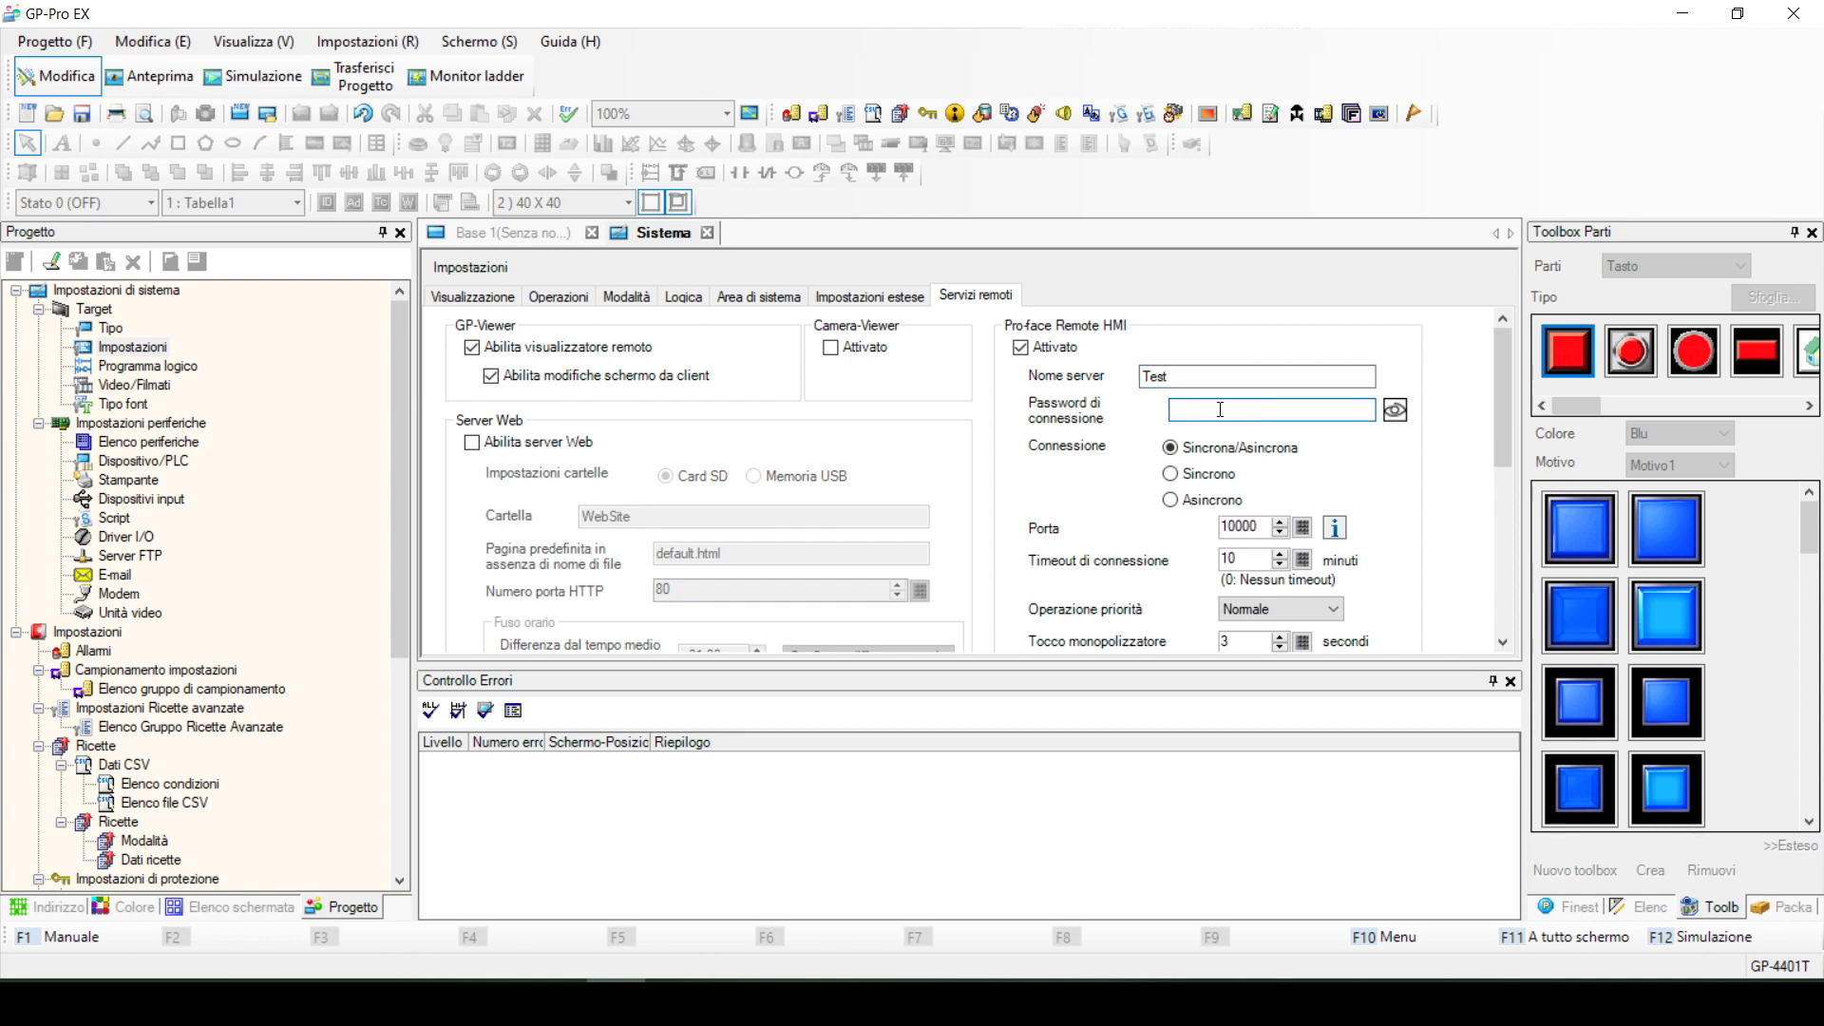
{"action": "type", "text": "T"}
Toggle the connection password's visibility to verify what was entered
{"action": "left_click", "coordinate": [1403, 418]}
{"action": "left_click", "coordinate": [1403, 418]}
{"action": "left_click", "coordinate": [1393, 416]}
Place a round switch/lamp on Base 1 with bit address #INTERNAL USR
{"action": "left_click", "coordinate": [515, 236]}
{"action": "left_click", "coordinate": [418, 143]}
{"action": "left_click", "coordinate": [593, 383]}
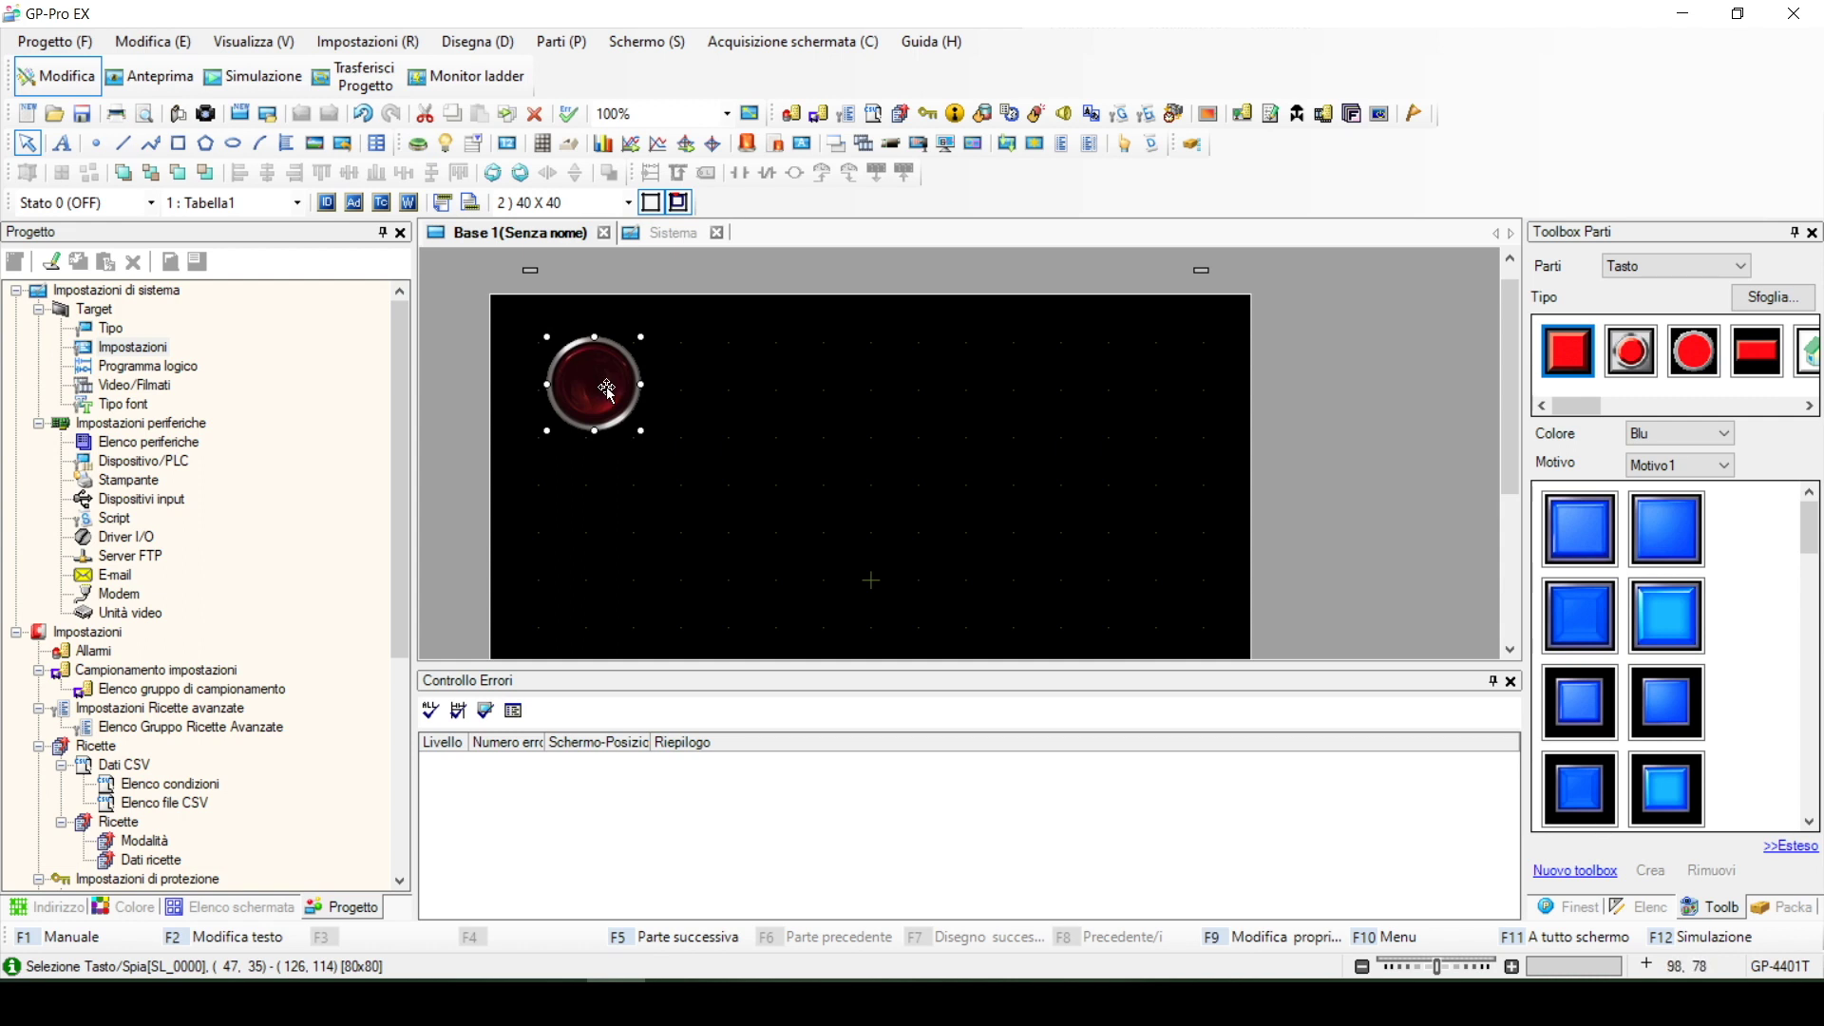
{"action": "double_click", "coordinate": [605, 390]}
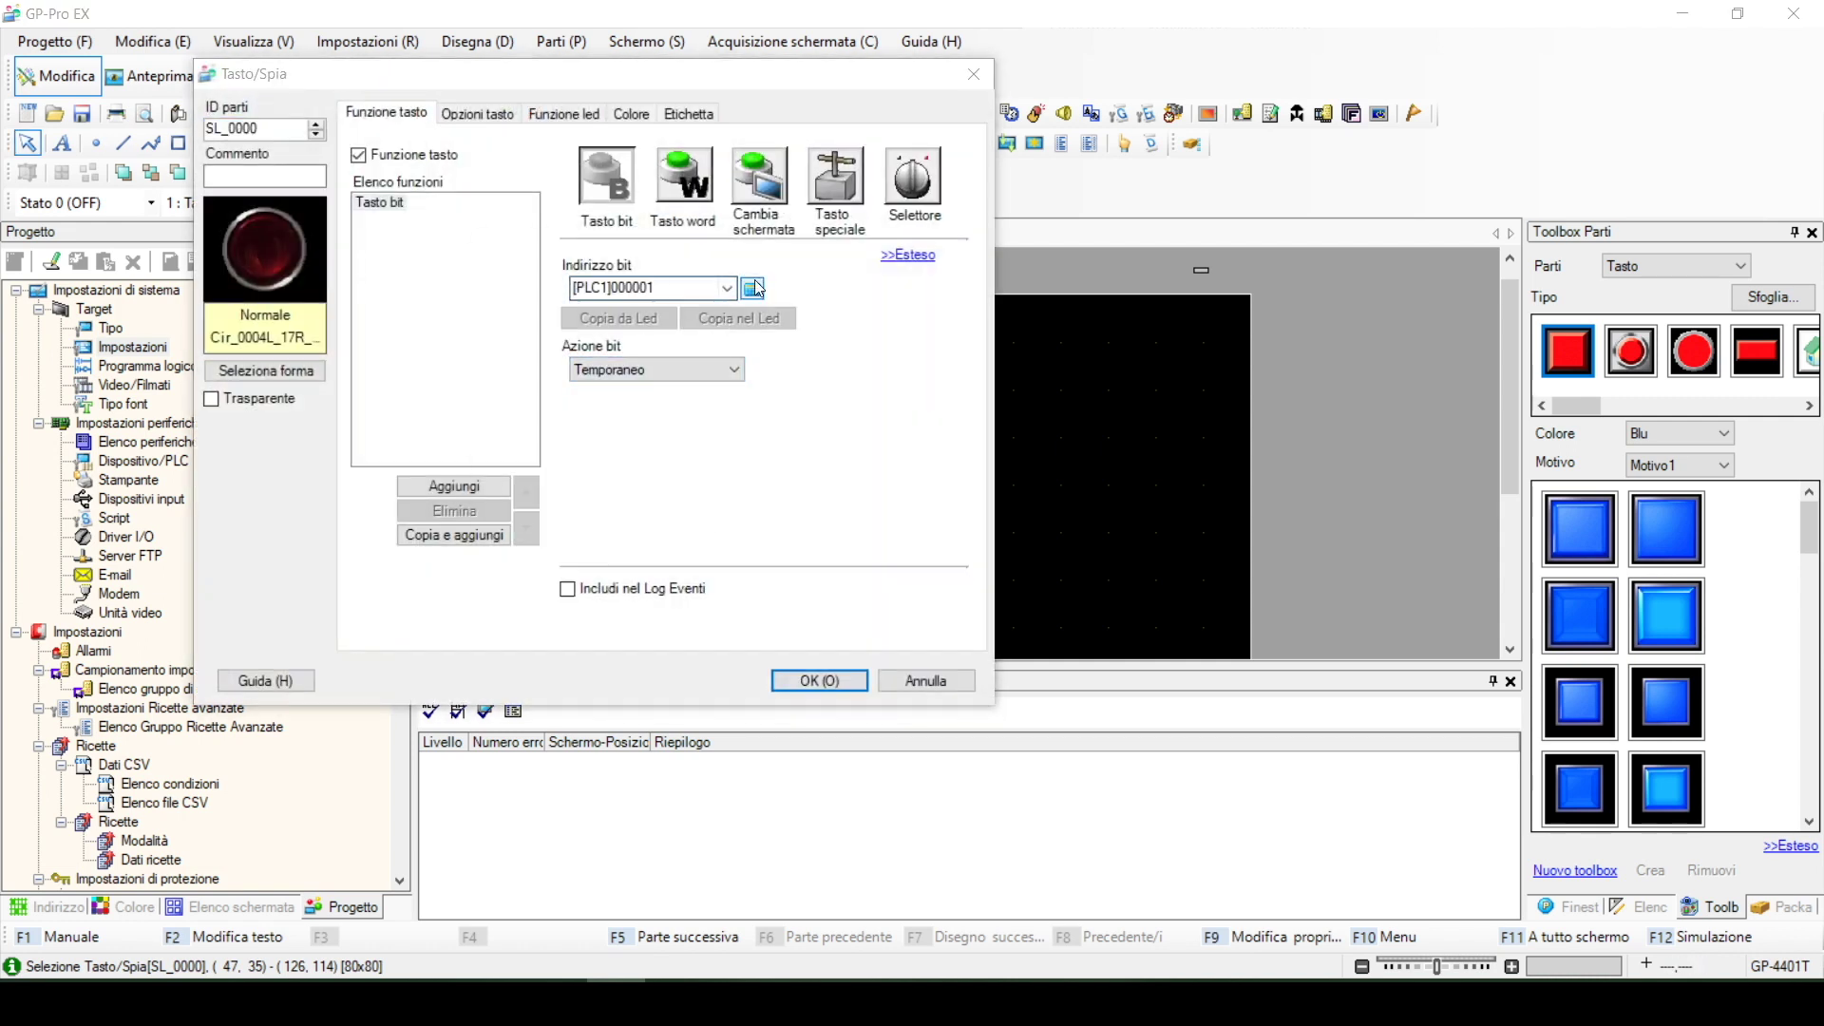
{"action": "left_click", "coordinate": [752, 288]}
{"action": "left_click", "coordinate": [597, 294]}
{"action": "left_click", "coordinate": [604, 319]}
{"action": "left_click", "coordinate": [543, 330]}
{"action": "left_click", "coordinate": [534, 361]}
{"action": "left_click", "coordinate": [665, 475]}
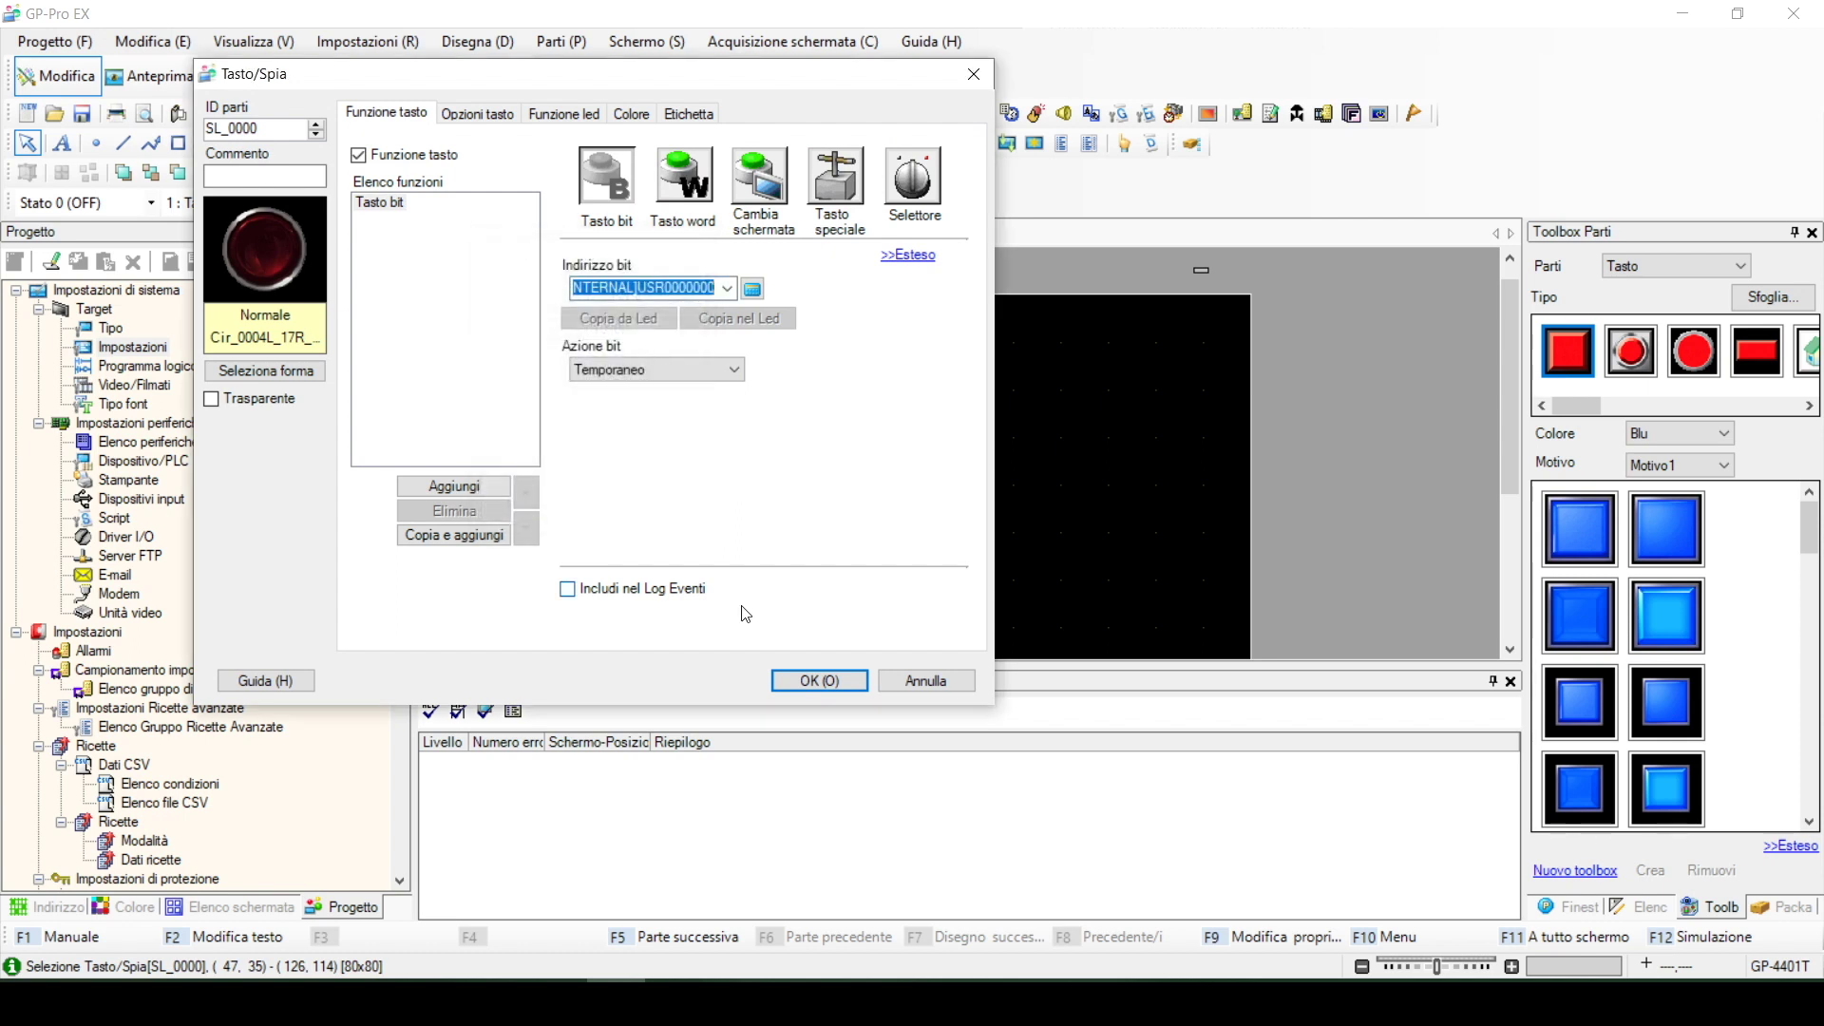
{"action": "left_click", "coordinate": [815, 682]}
Add a second round switch/lamp beside the first and test the screen in F12 simulation
{"action": "left_click", "coordinate": [449, 141]}
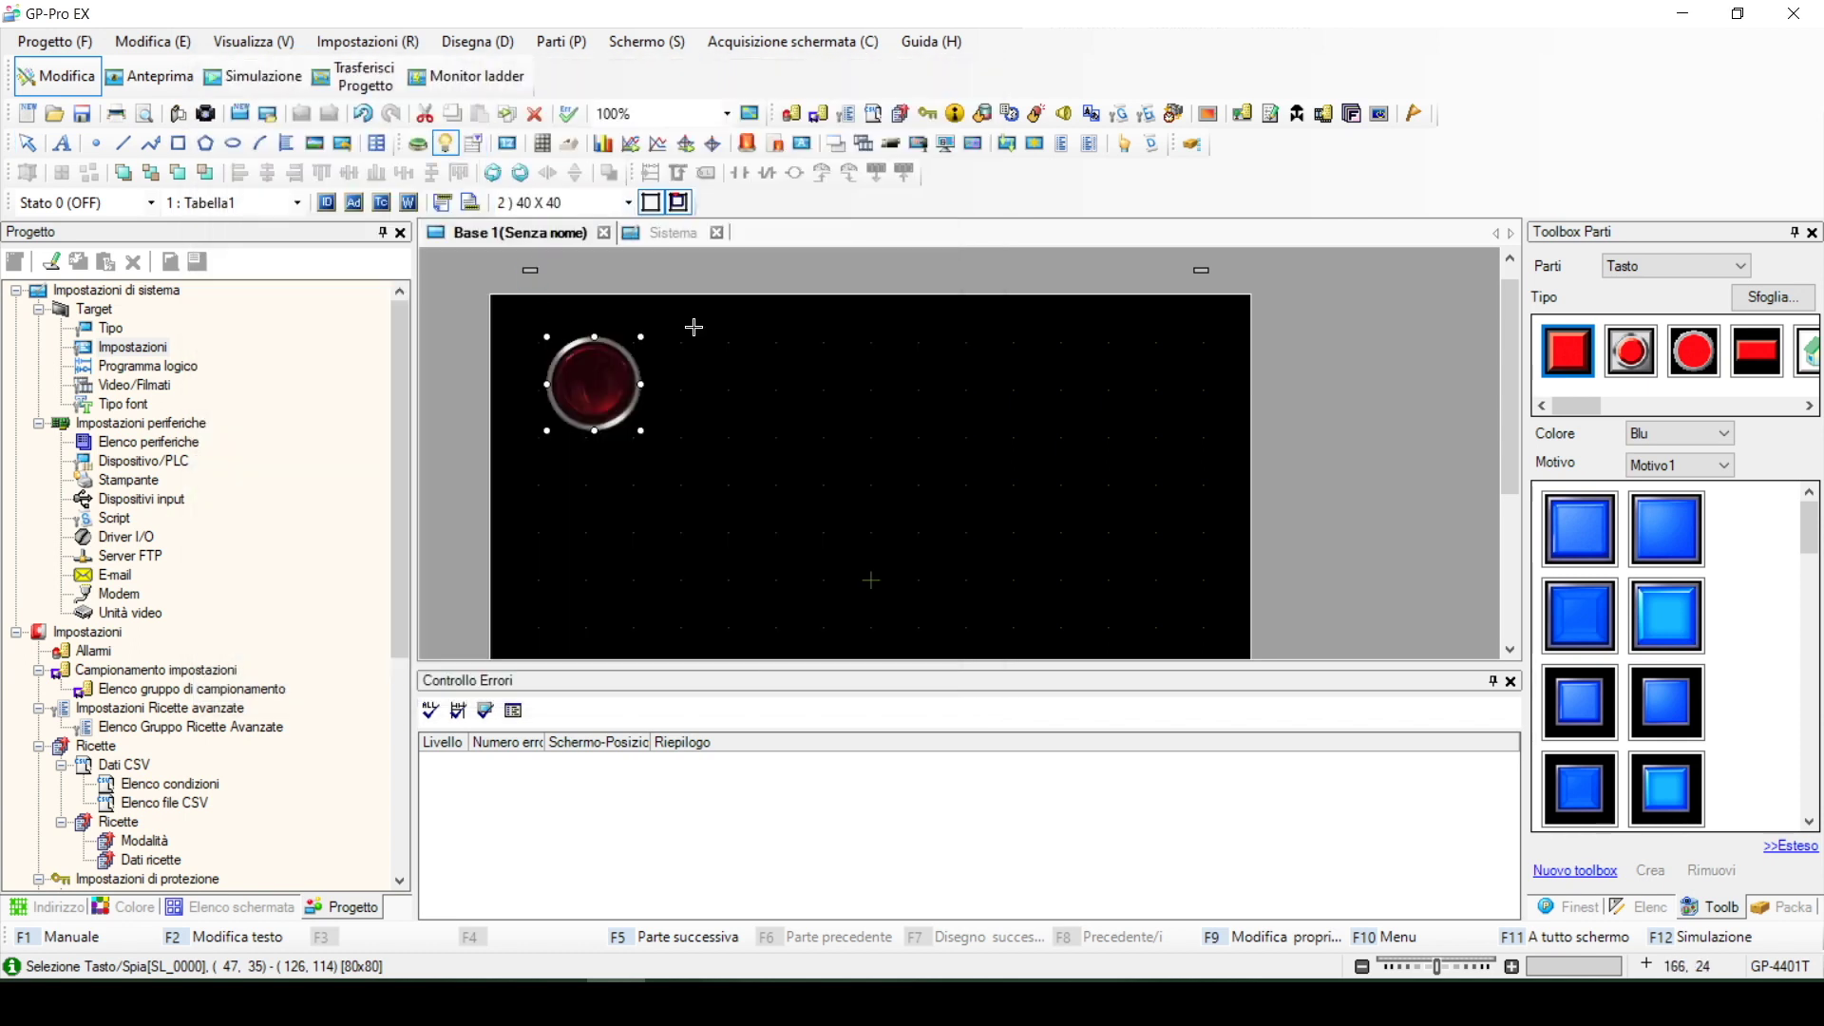
{"action": "left_click", "coordinate": [709, 376]}
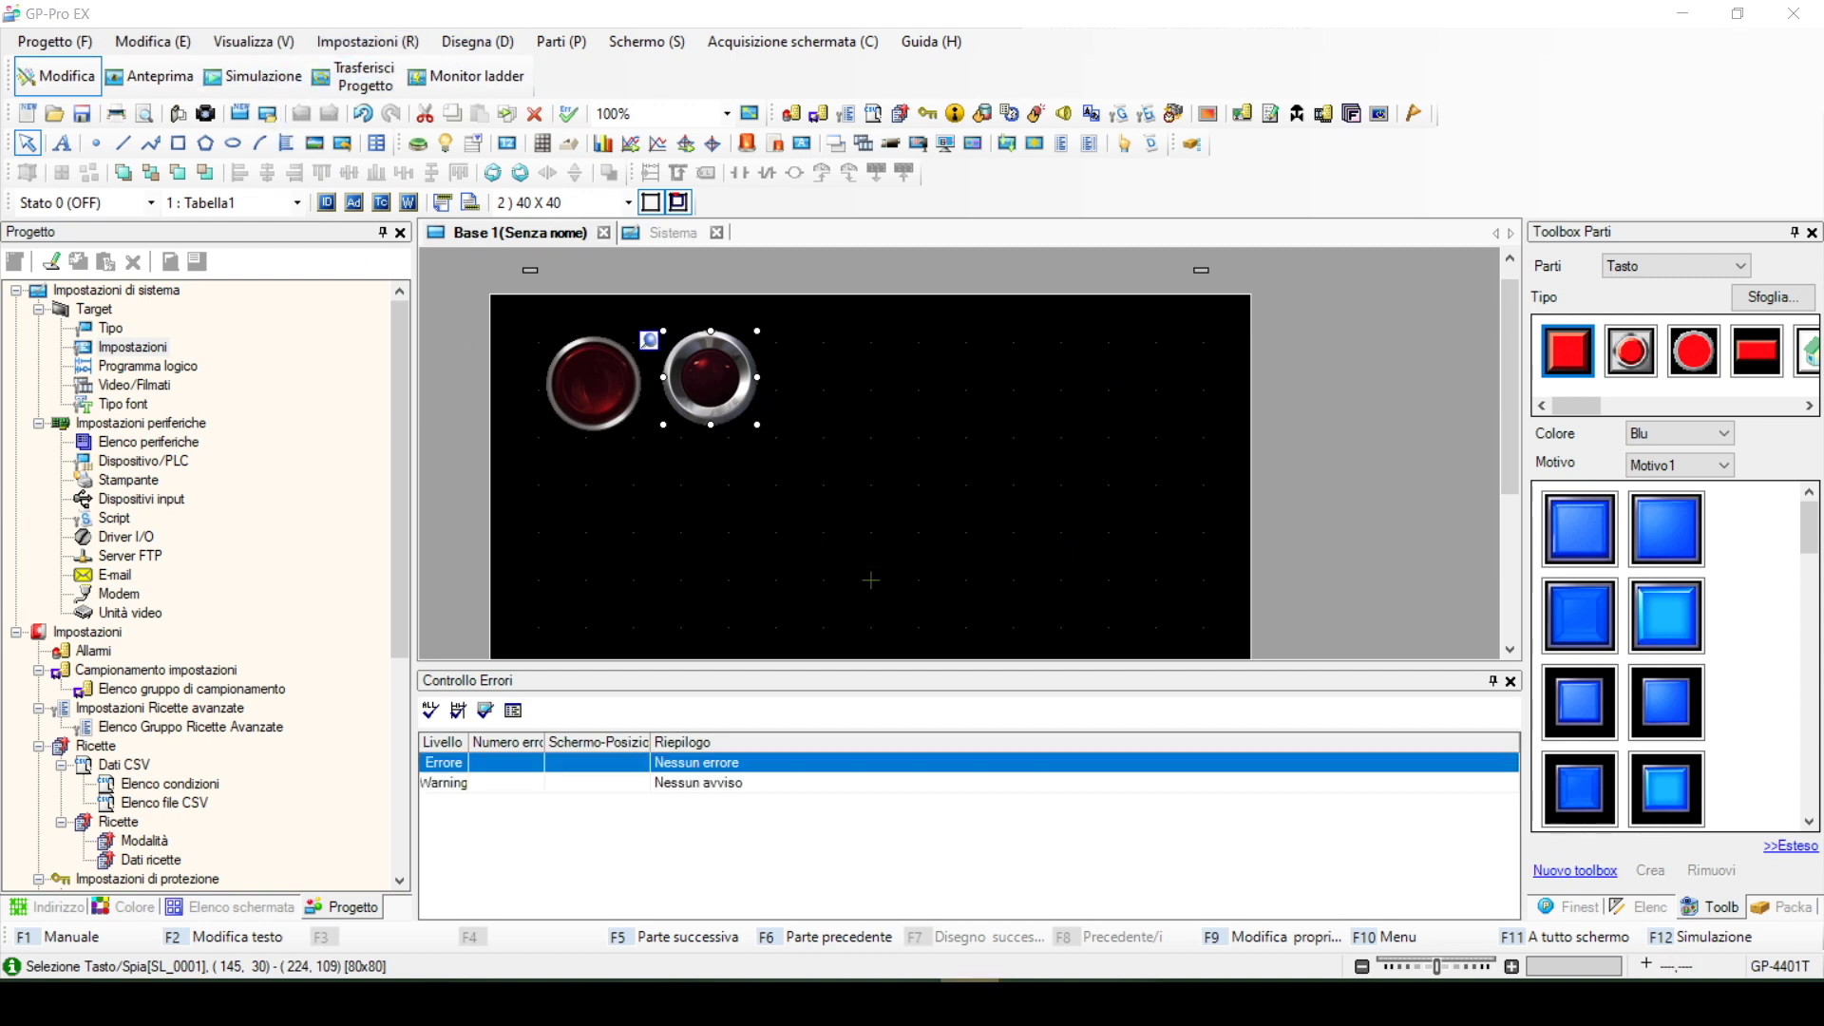
{"action": "key", "text": "F12"}
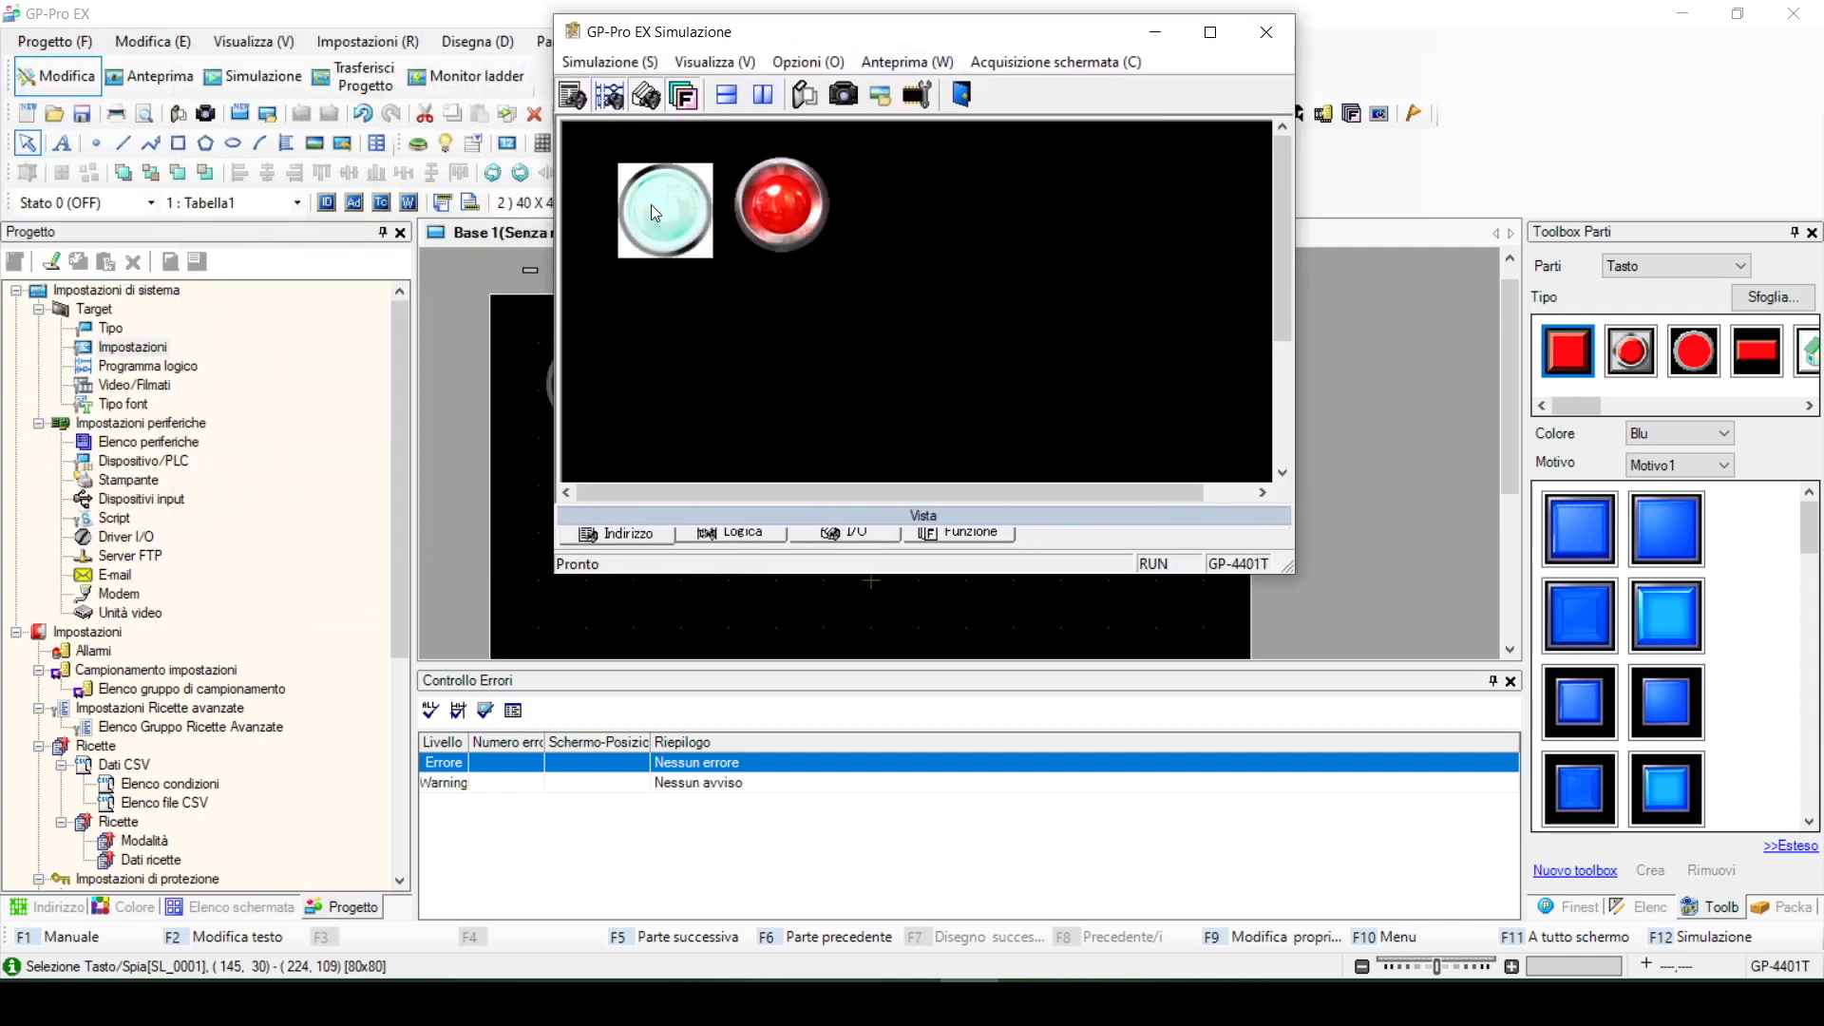
{"action": "left_click", "coordinate": [652, 204]}
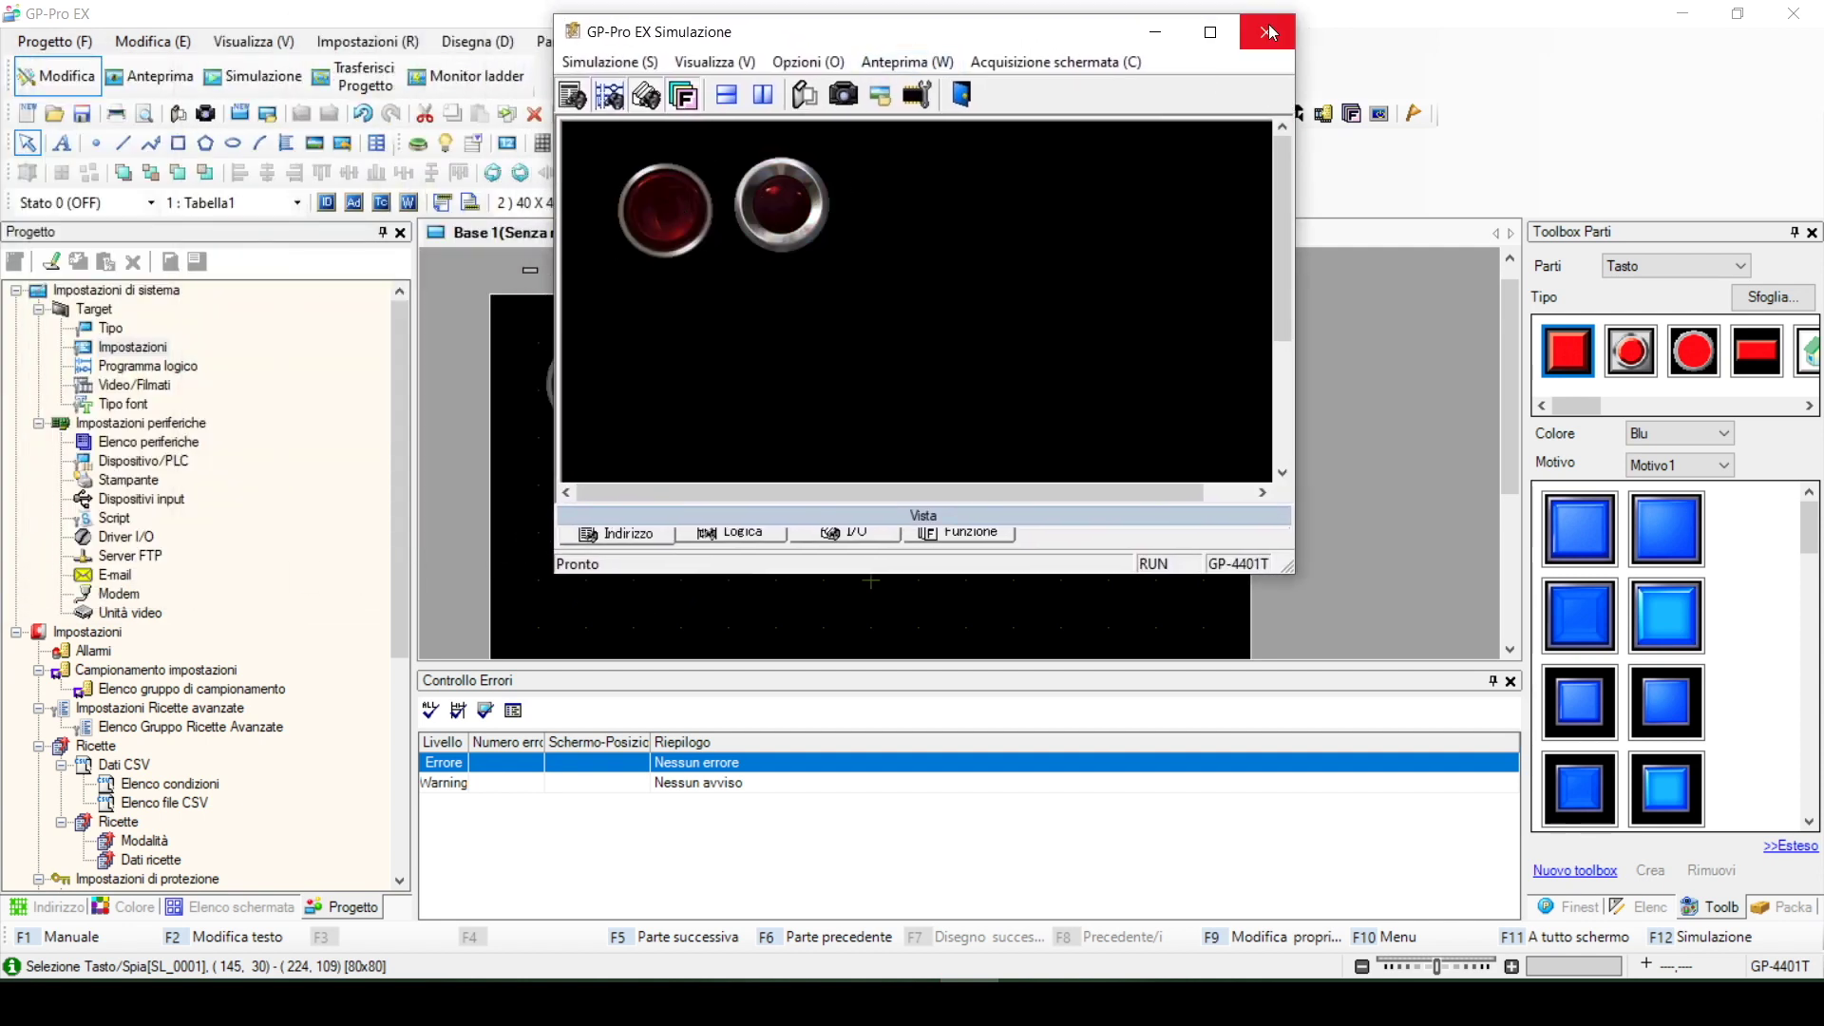
{"action": "left_click", "coordinate": [1269, 32]}
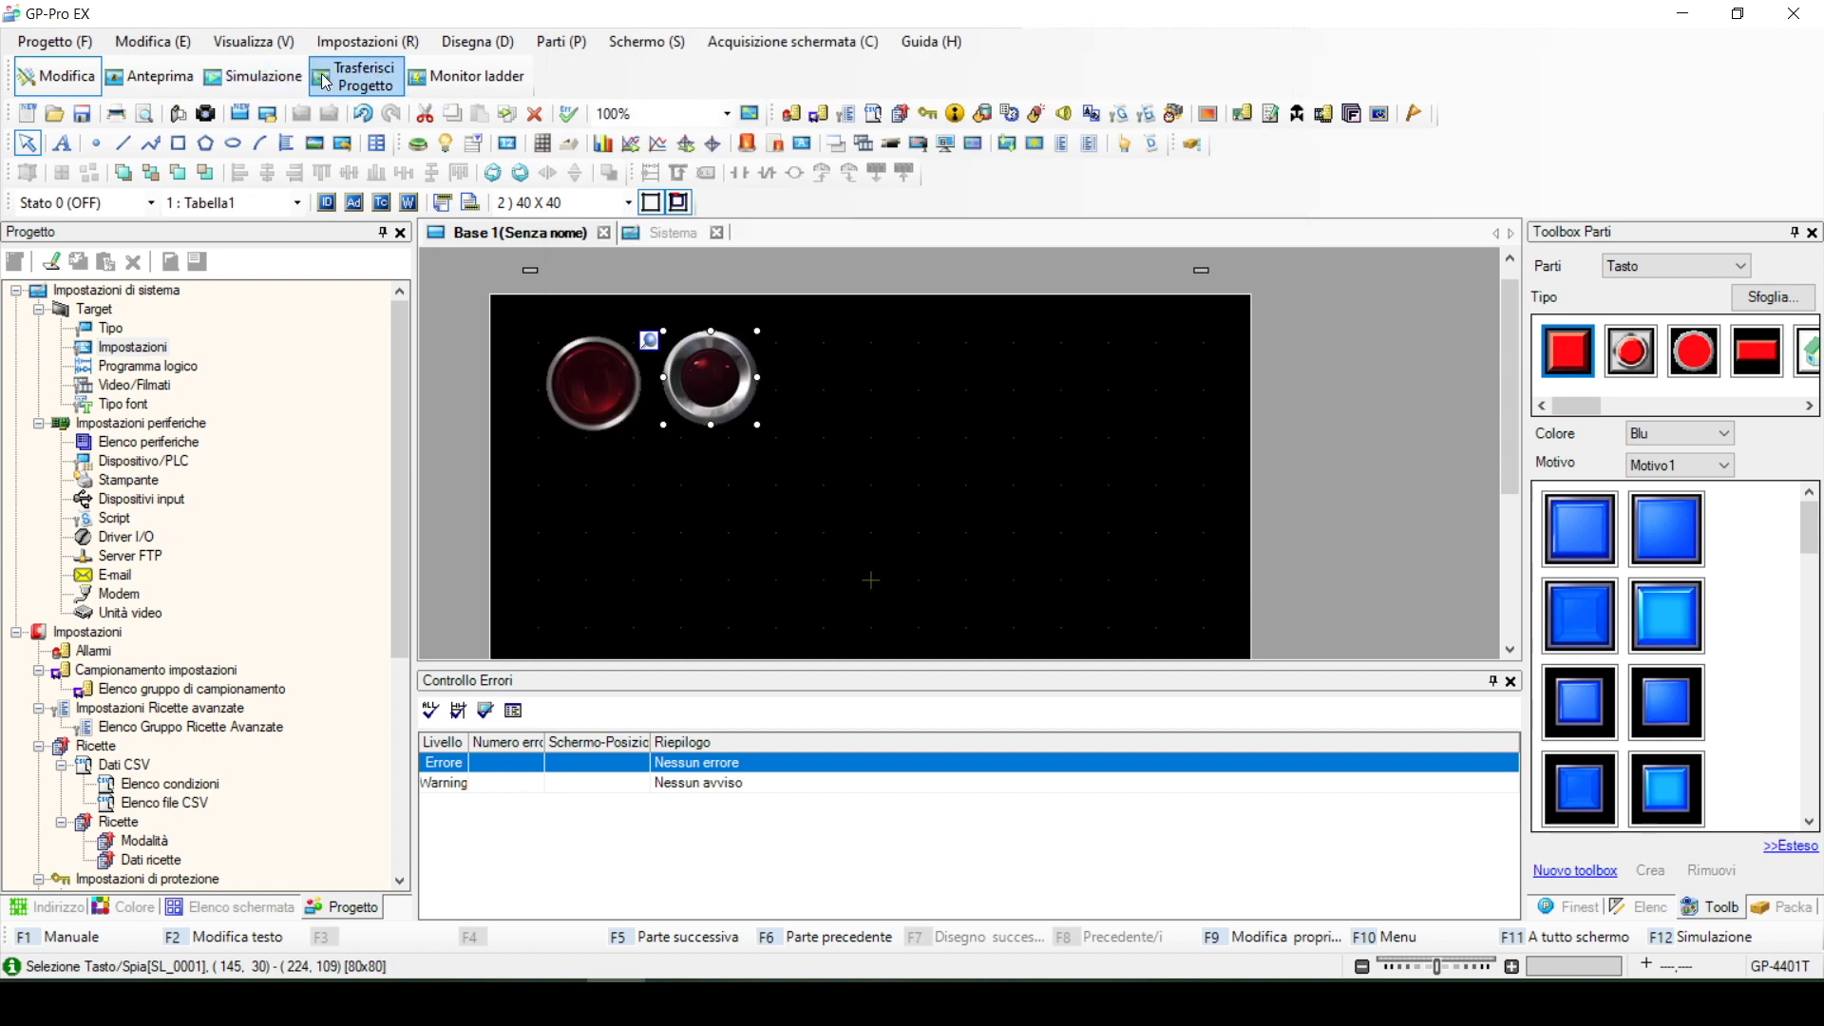
Start sending the project, saving it as Senza nome.prx on the Desktop
{"action": "left_click", "coordinate": [350, 76]}
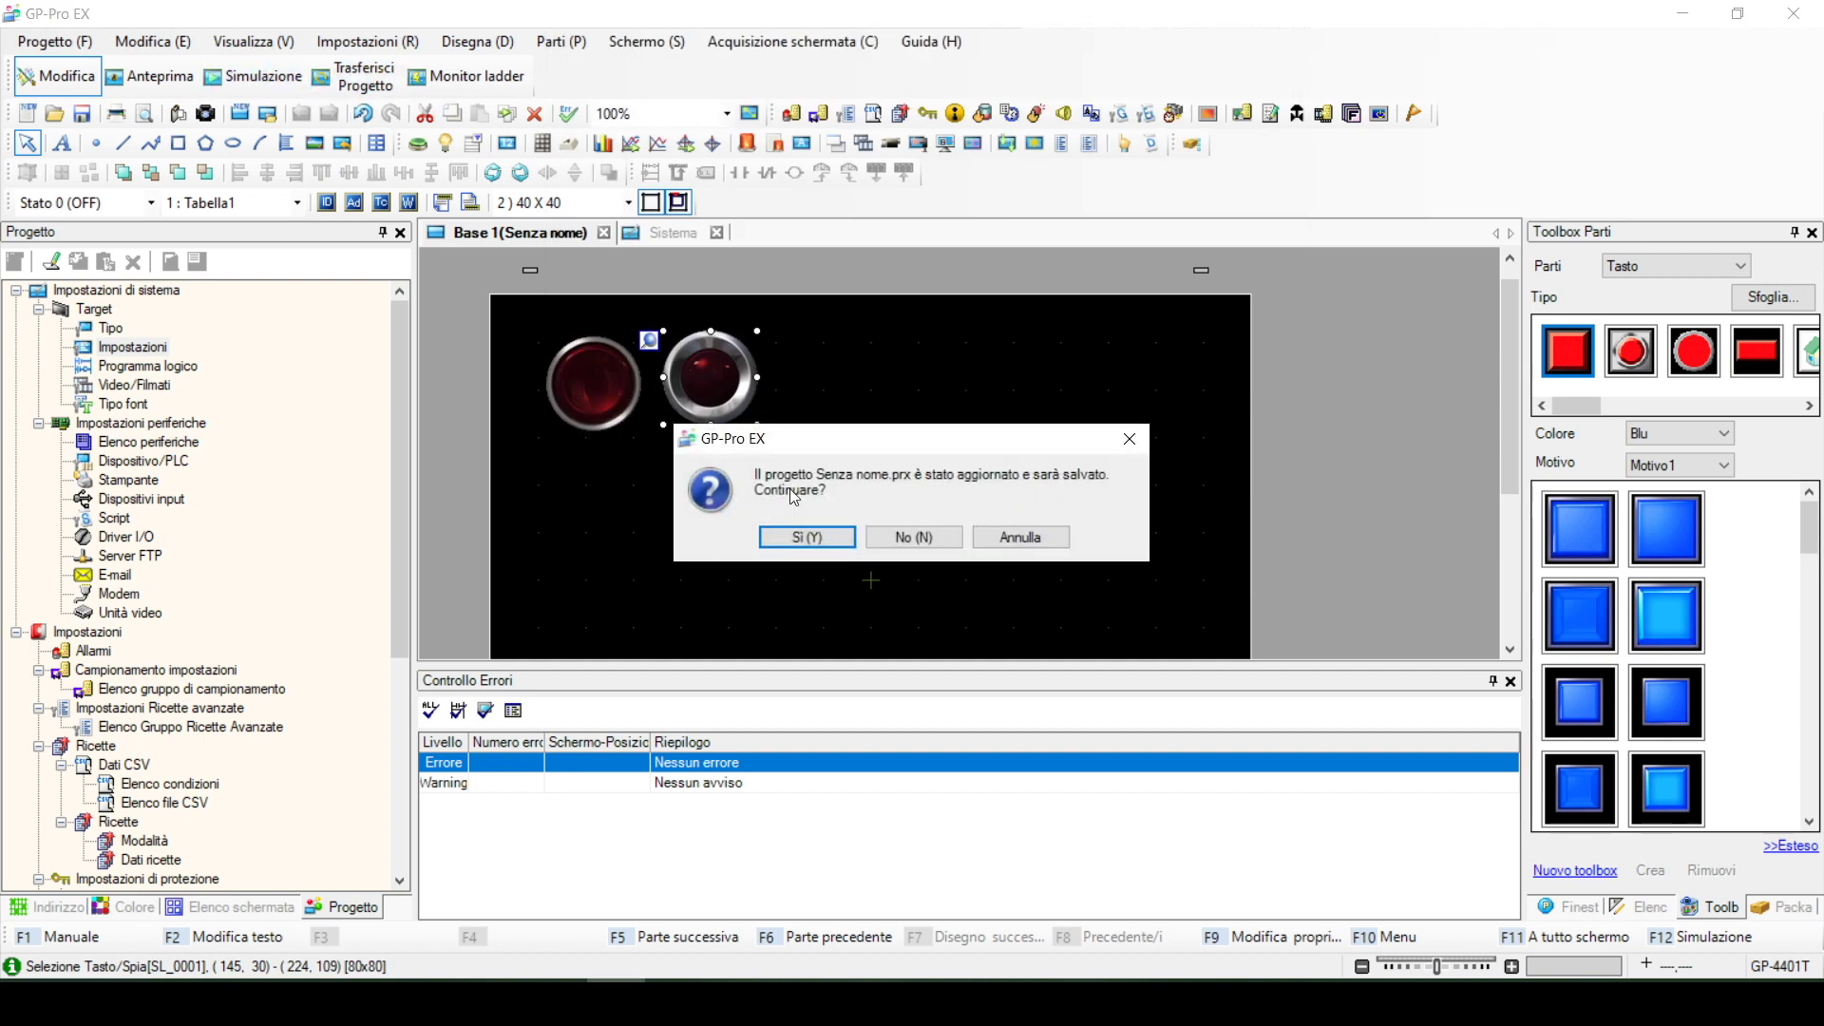
{"action": "left_click", "coordinate": [829, 530]}
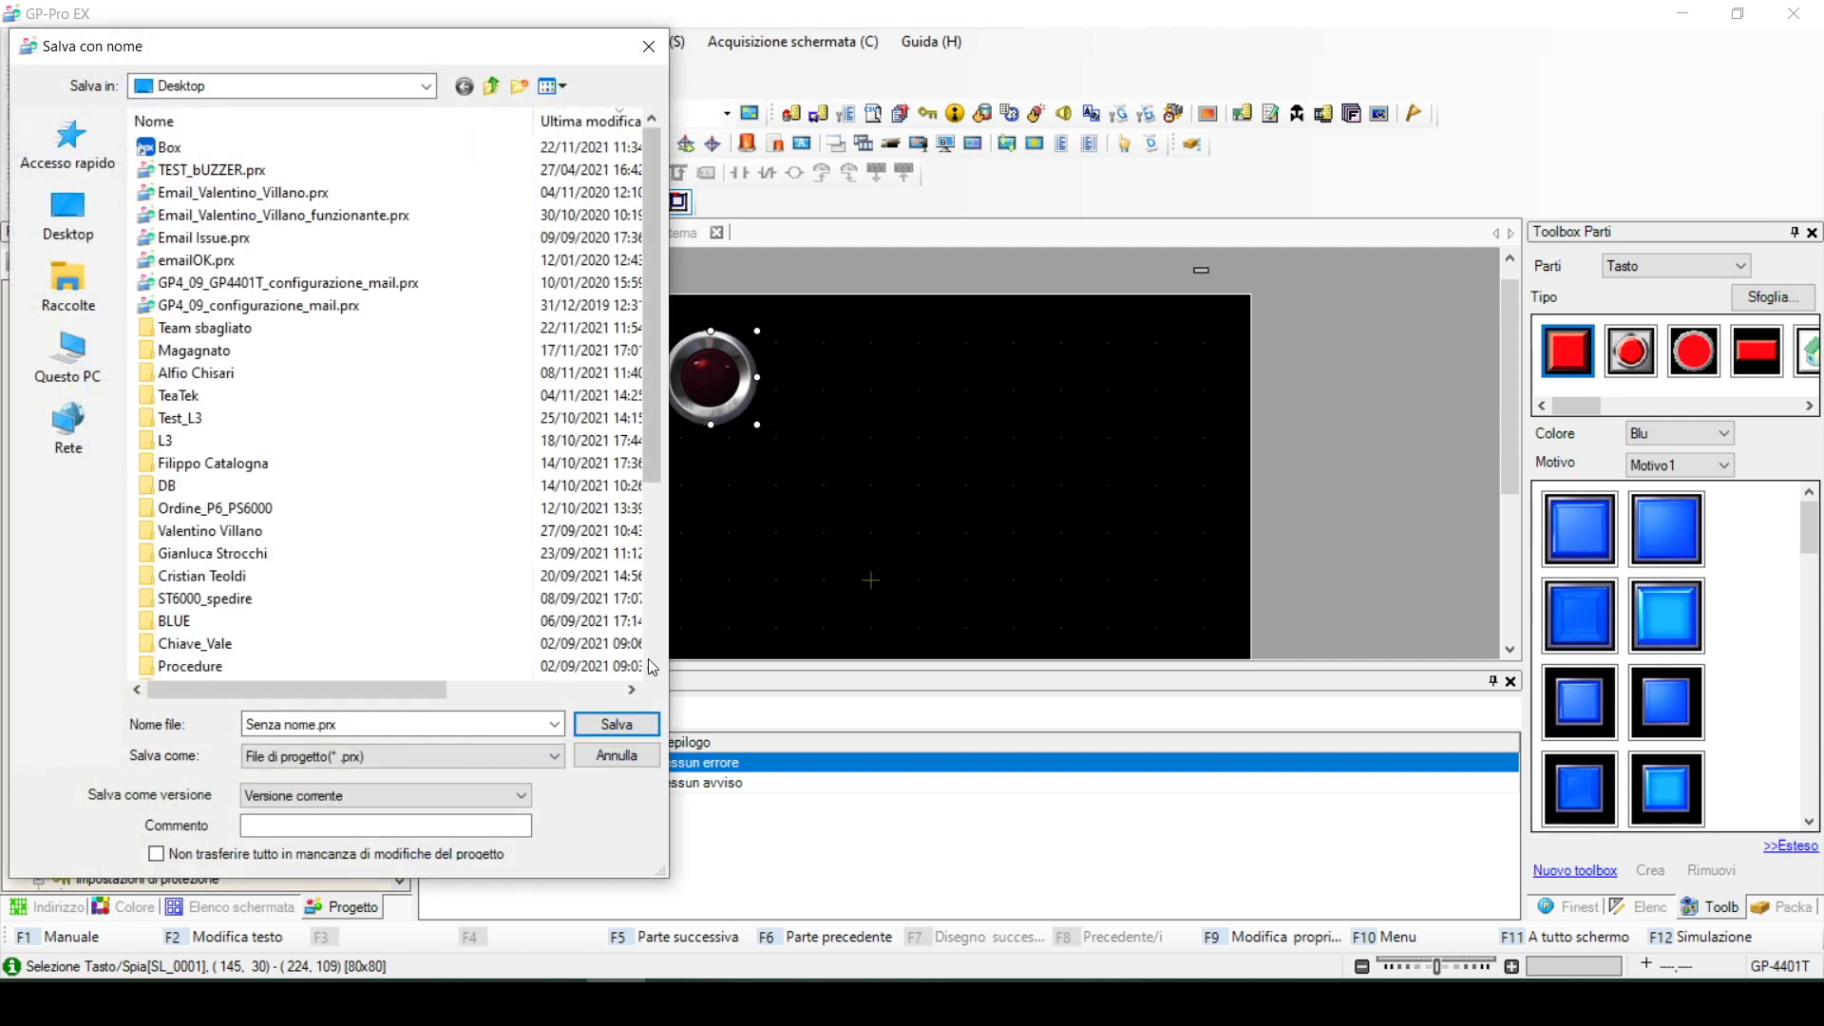
{"action": "left_click", "coordinate": [640, 728]}
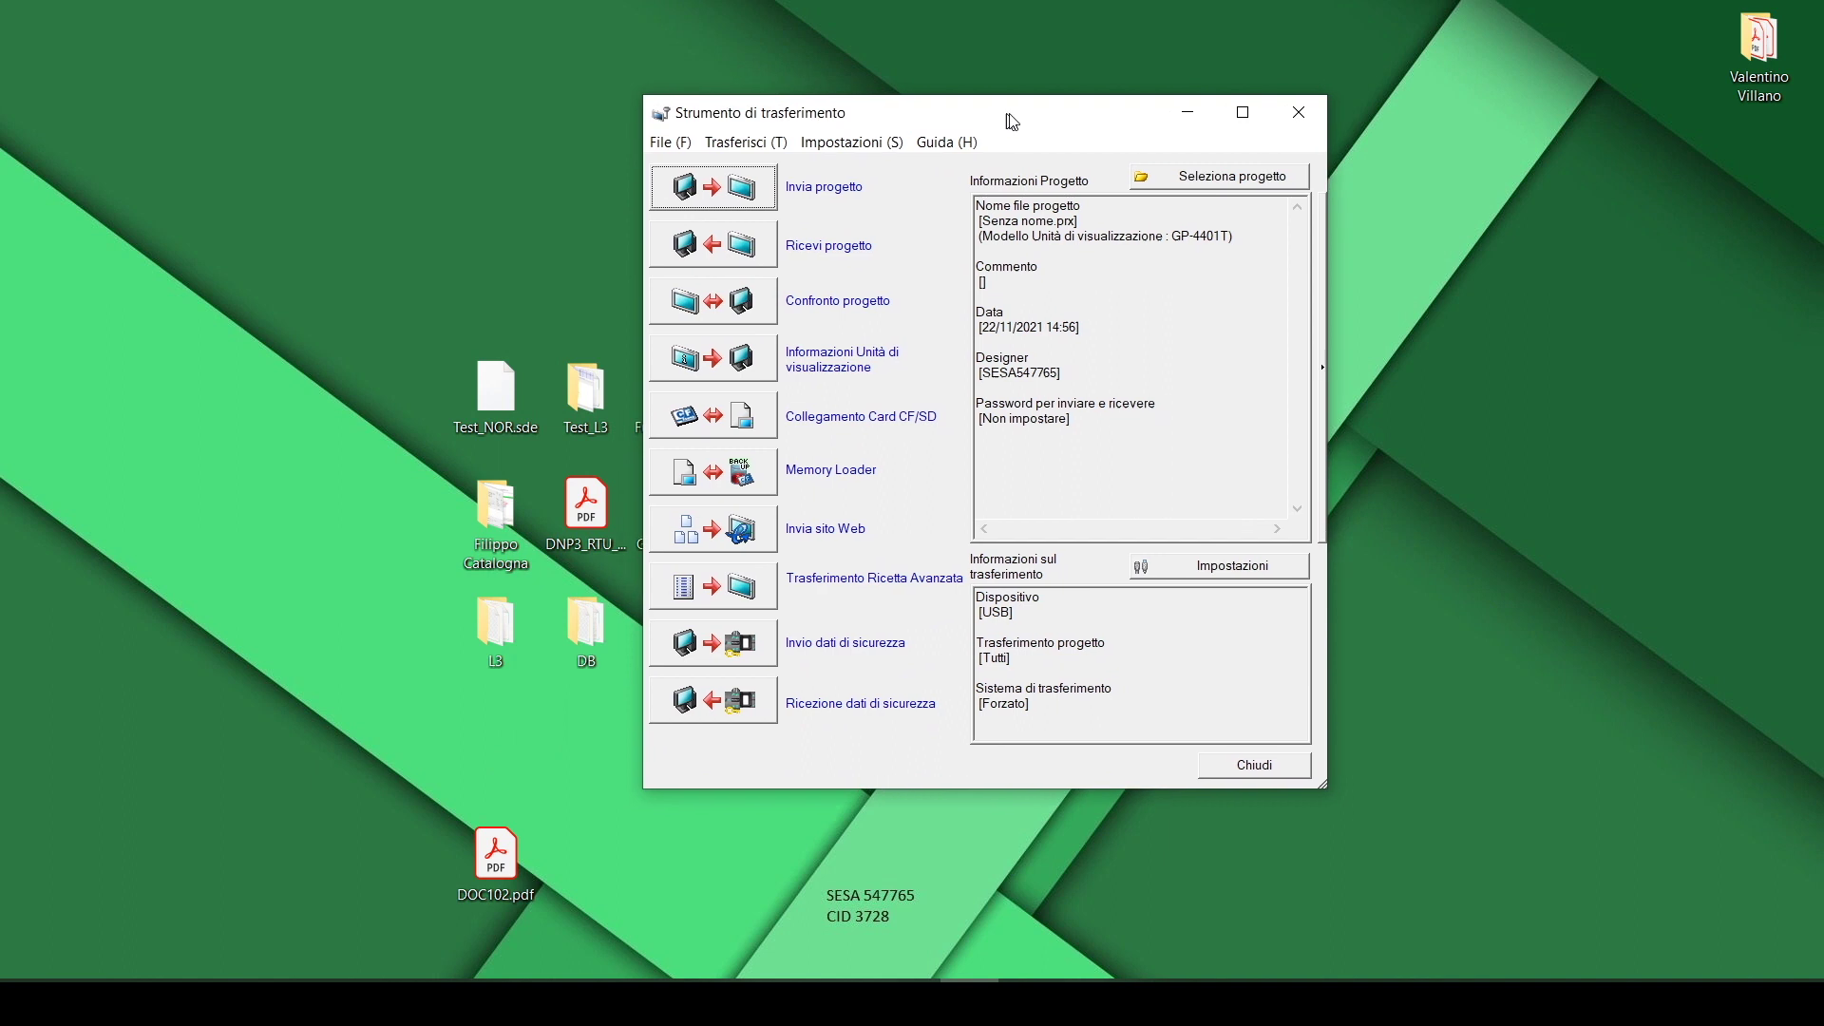
Confirm transfer settings and force-send over USB with the authentication key; dismiss the failed attempt
{"action": "left_click", "coordinate": [1184, 566]}
{"action": "left_click", "coordinate": [1556, 692]}
{"action": "left_click", "coordinate": [1501, 555]}
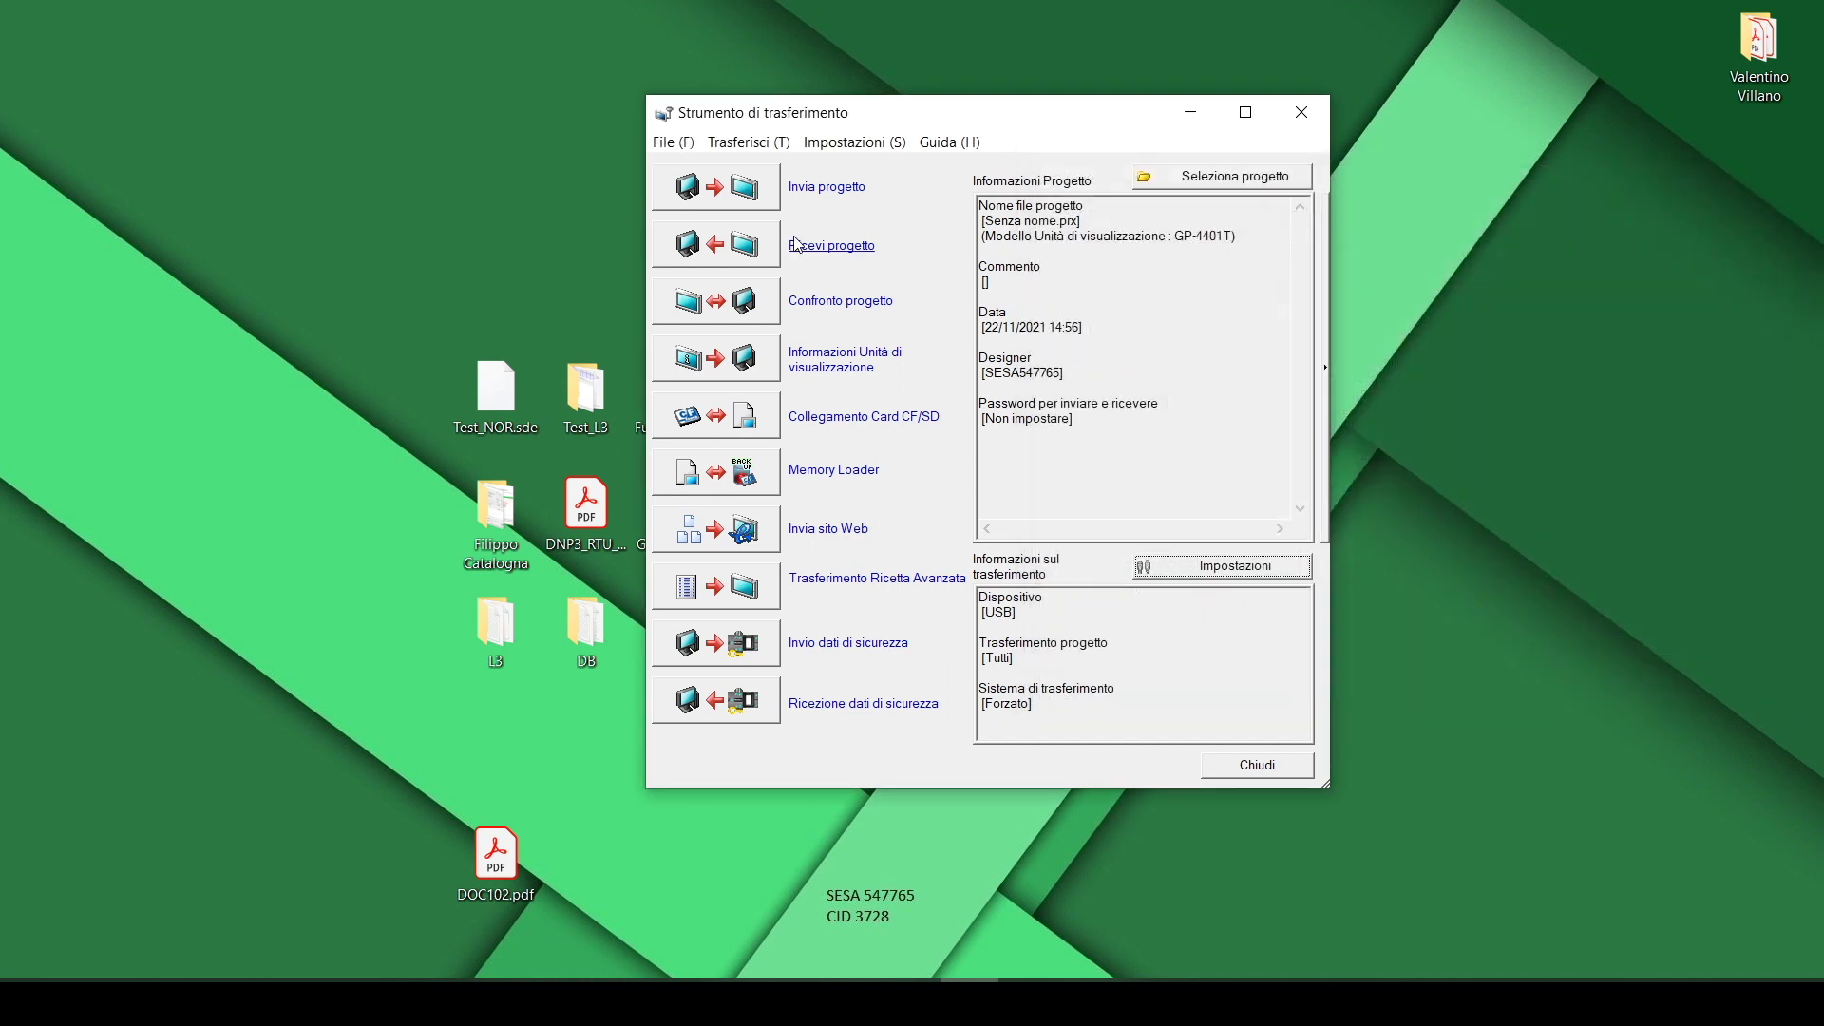
{"action": "left_click", "coordinate": [715, 186]}
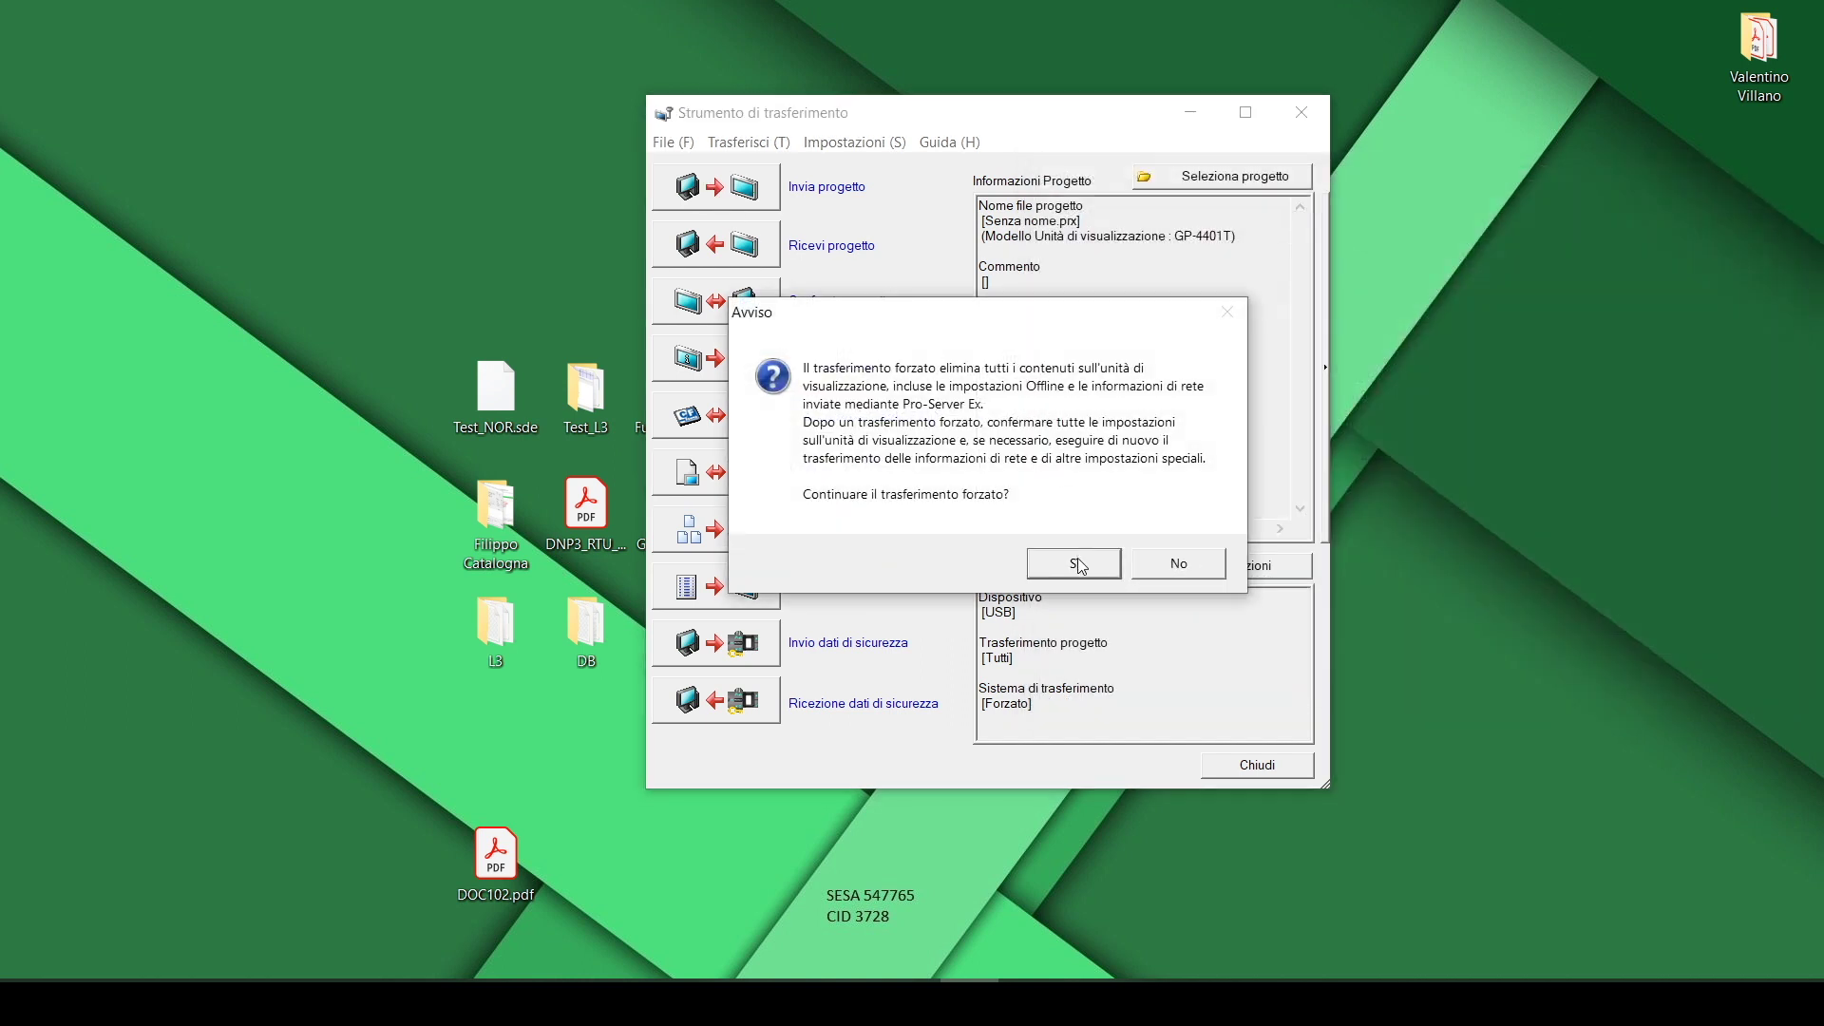
{"action": "left_click", "coordinate": [1075, 559]}
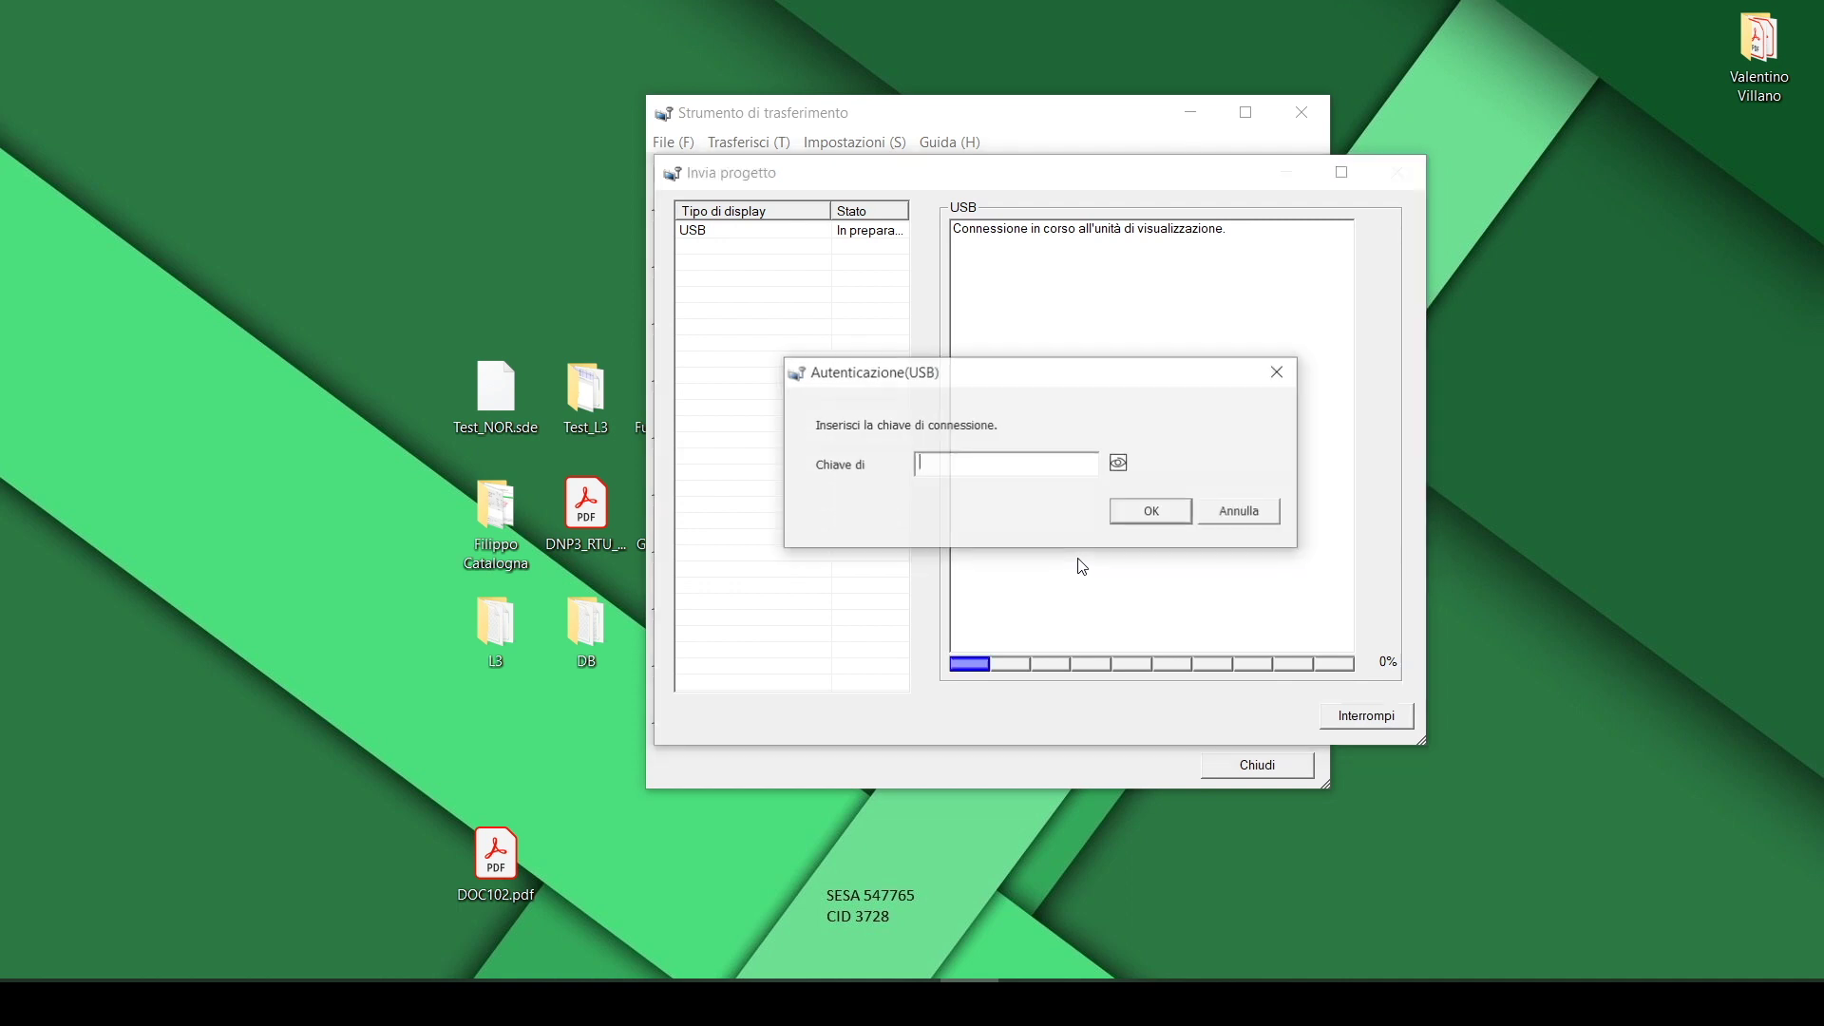
{"action": "type", "text": "********"}
{"action": "key", "text": "Return"}
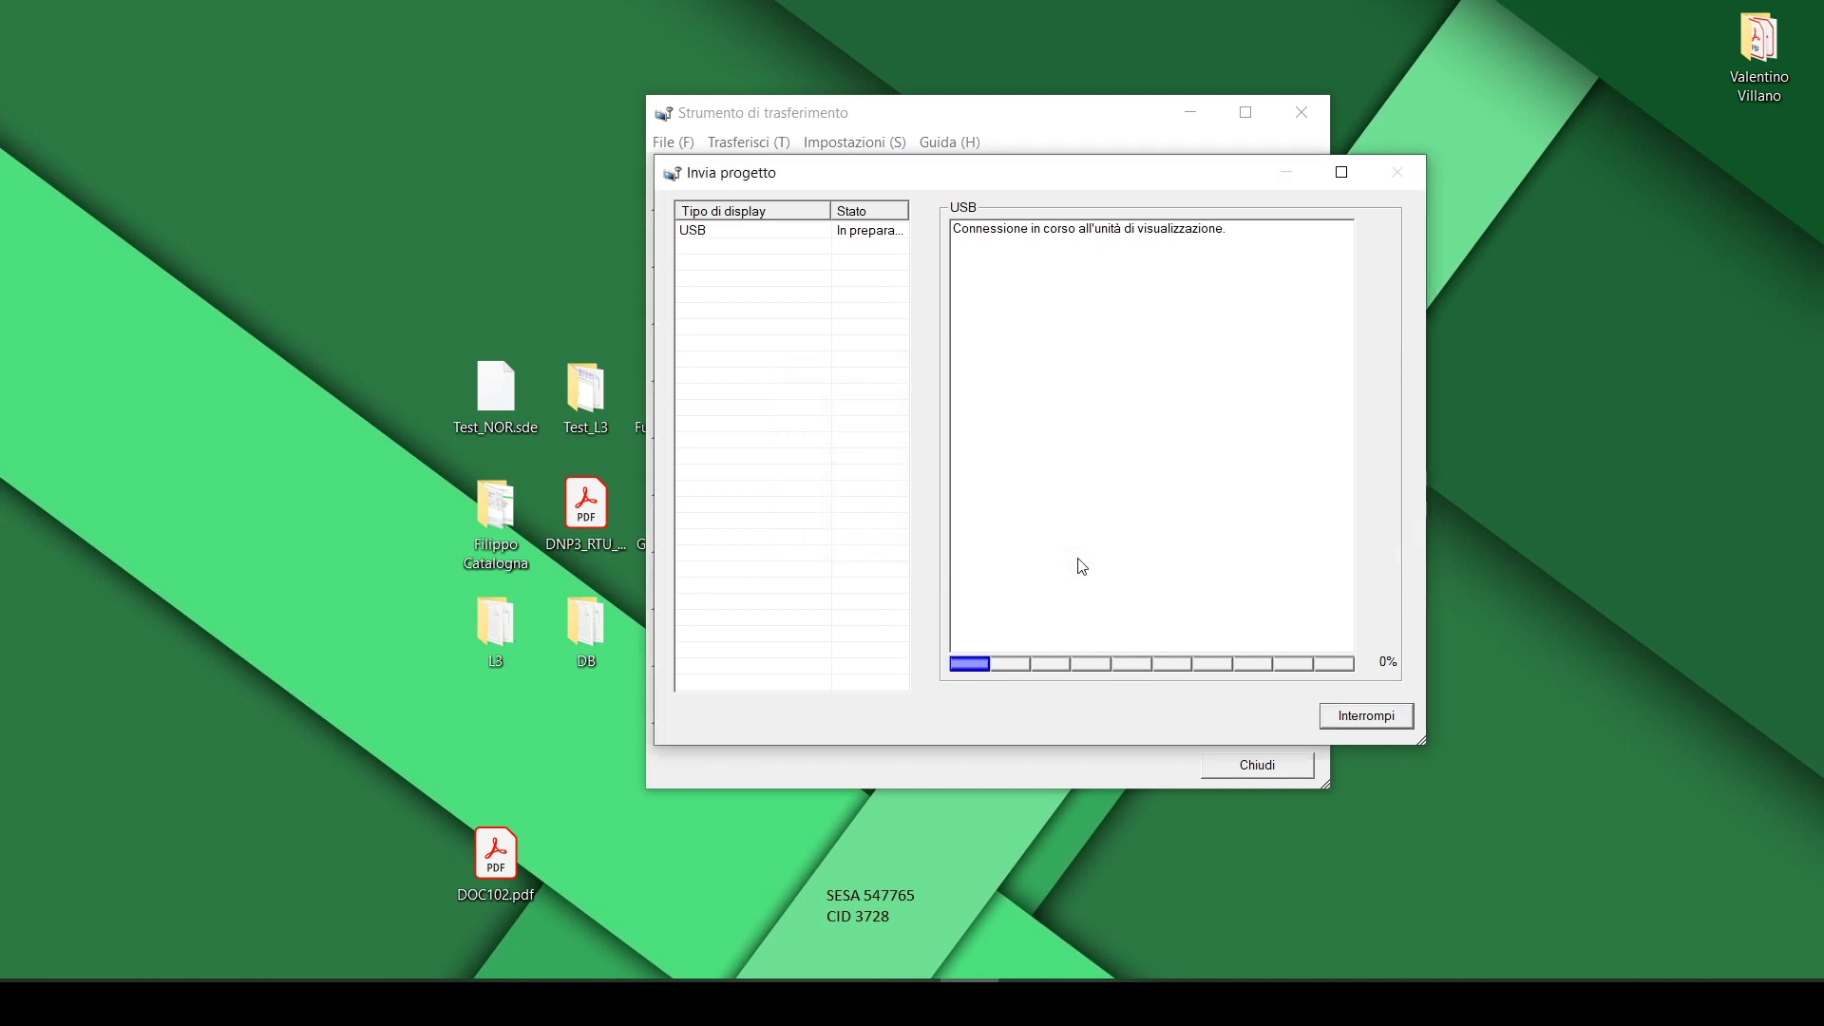
{"action": "left_click", "coordinate": [1366, 715]}
Resend the project with the USB key until complete, then close the Transfer Tool
{"action": "left_click", "coordinate": [760, 186]}
{"action": "type", "text": "*****"}
{"action": "key", "text": "Return"}
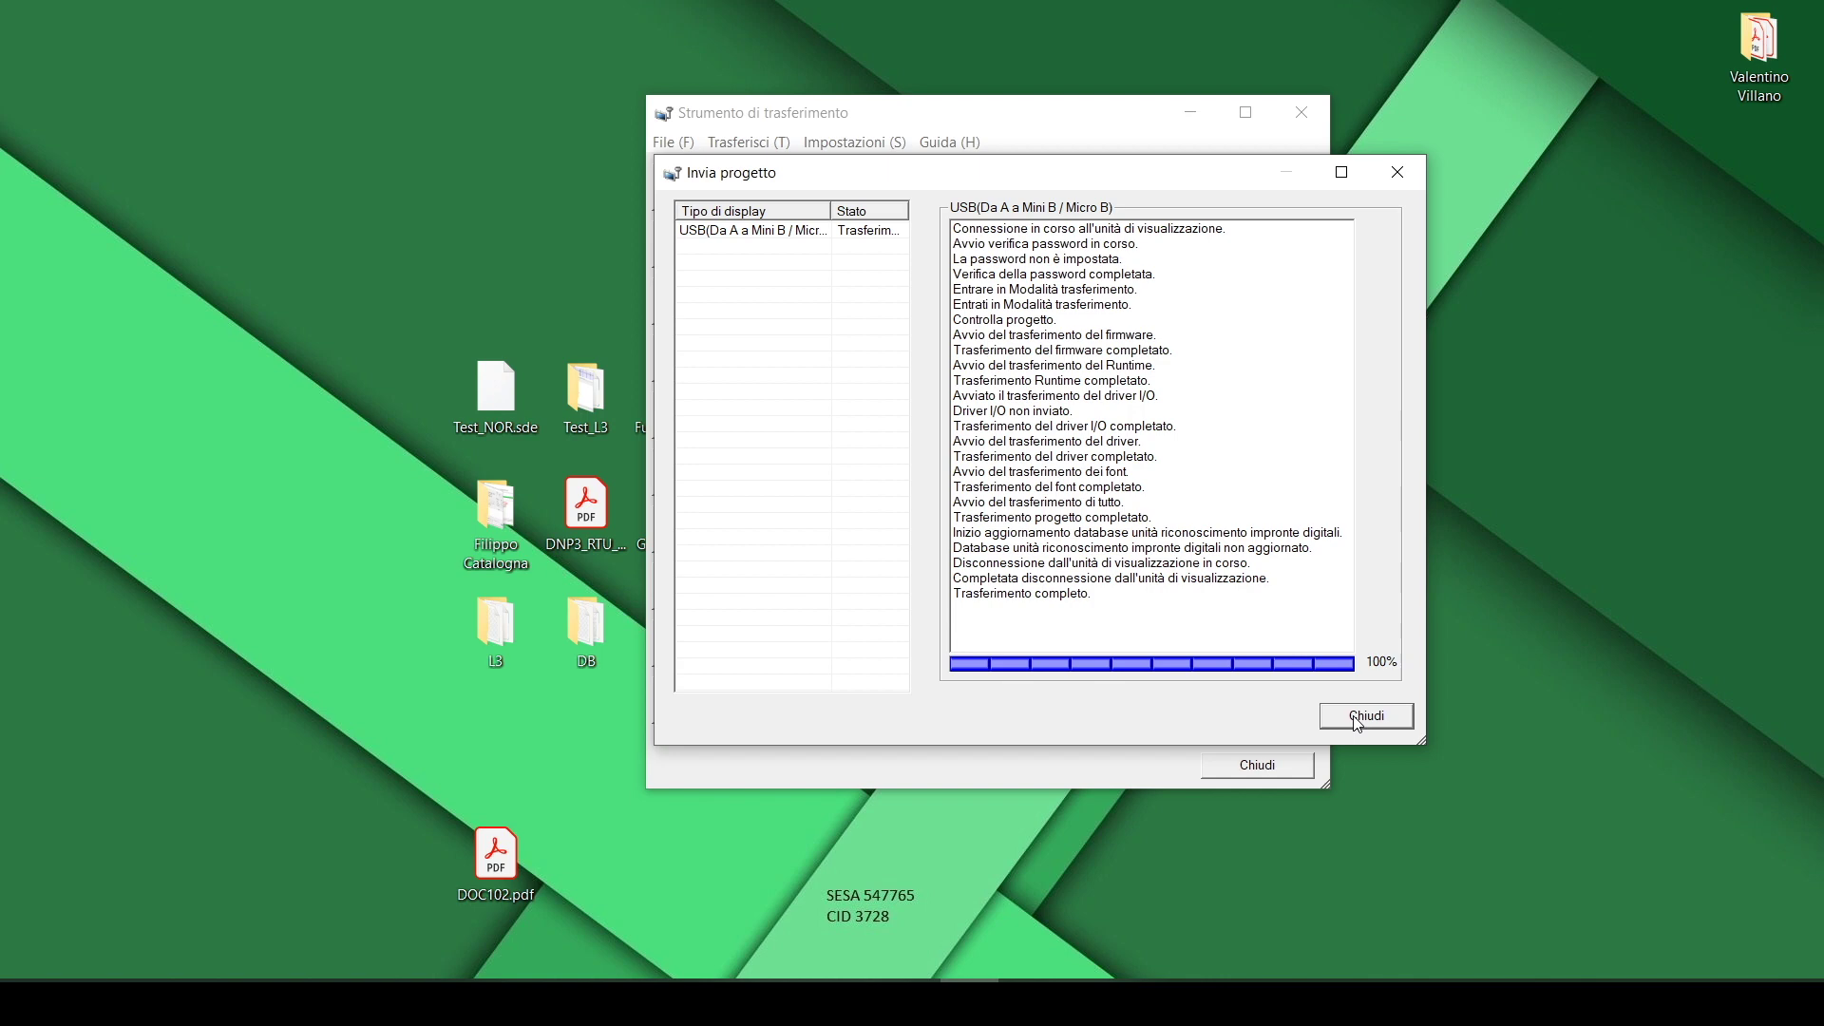
{"action": "left_click", "coordinate": [1358, 722]}
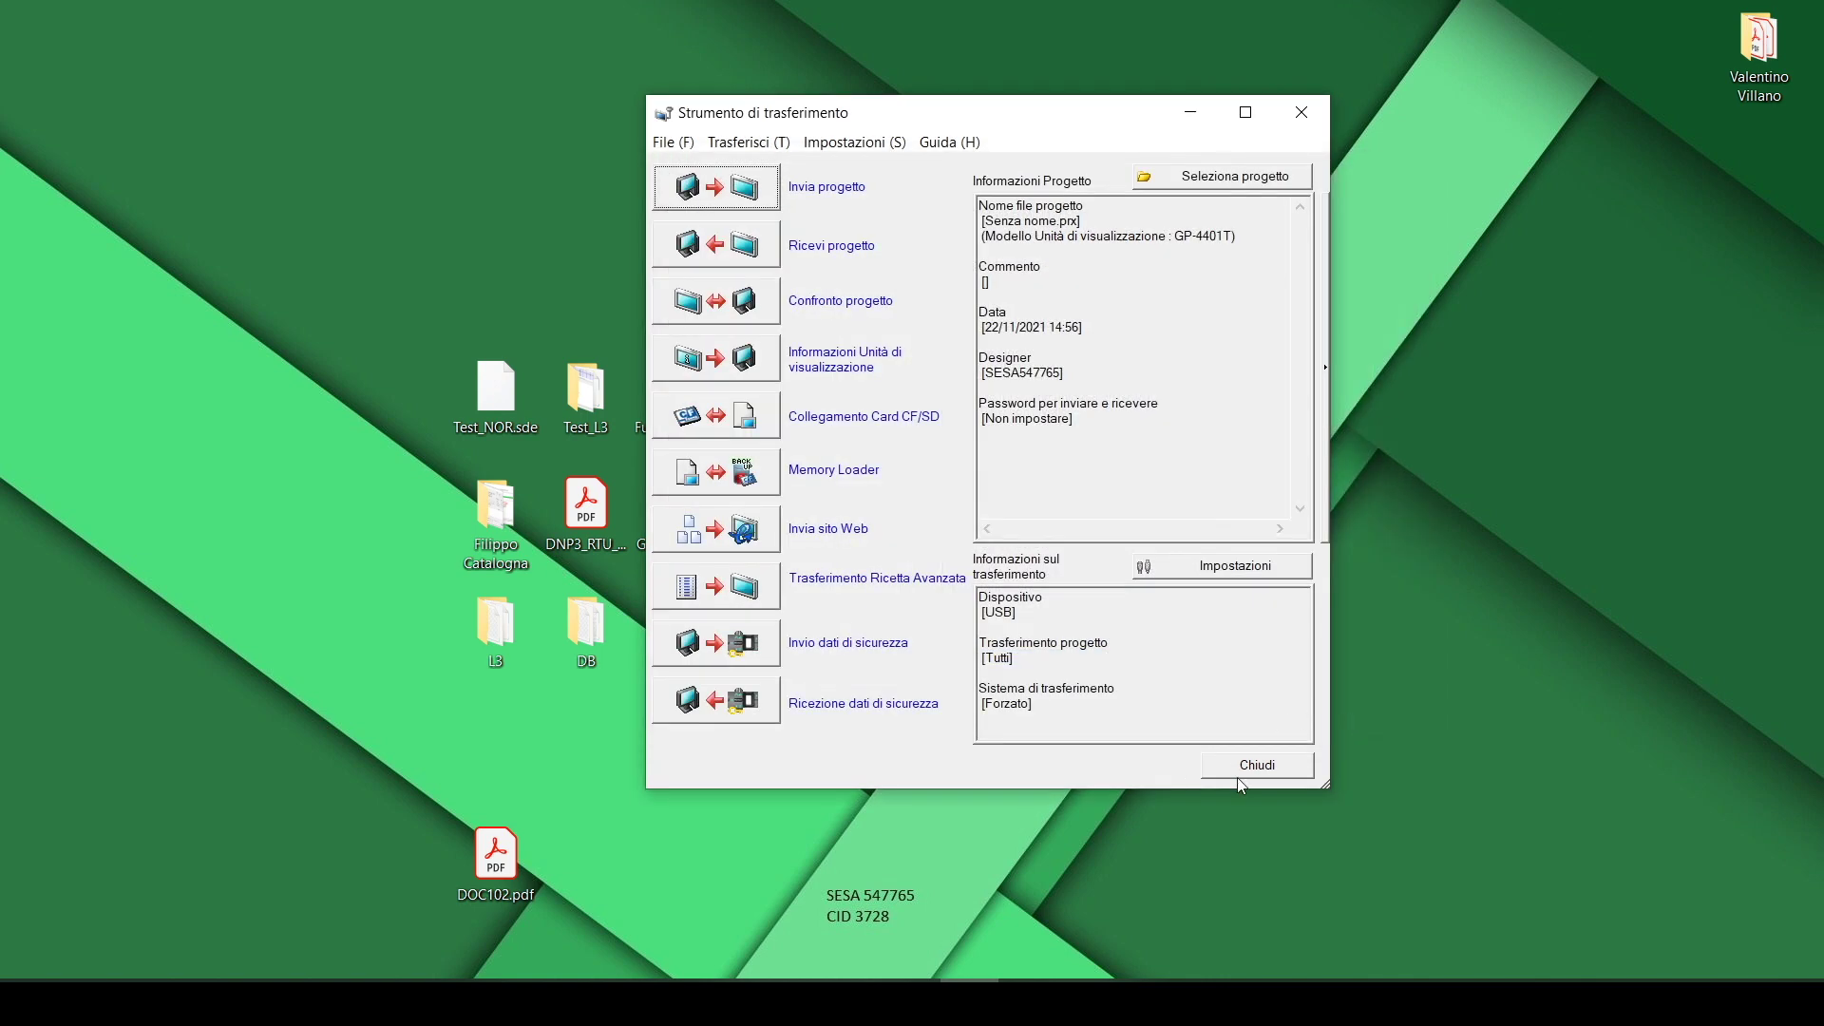
{"action": "left_click", "coordinate": [1241, 769]}
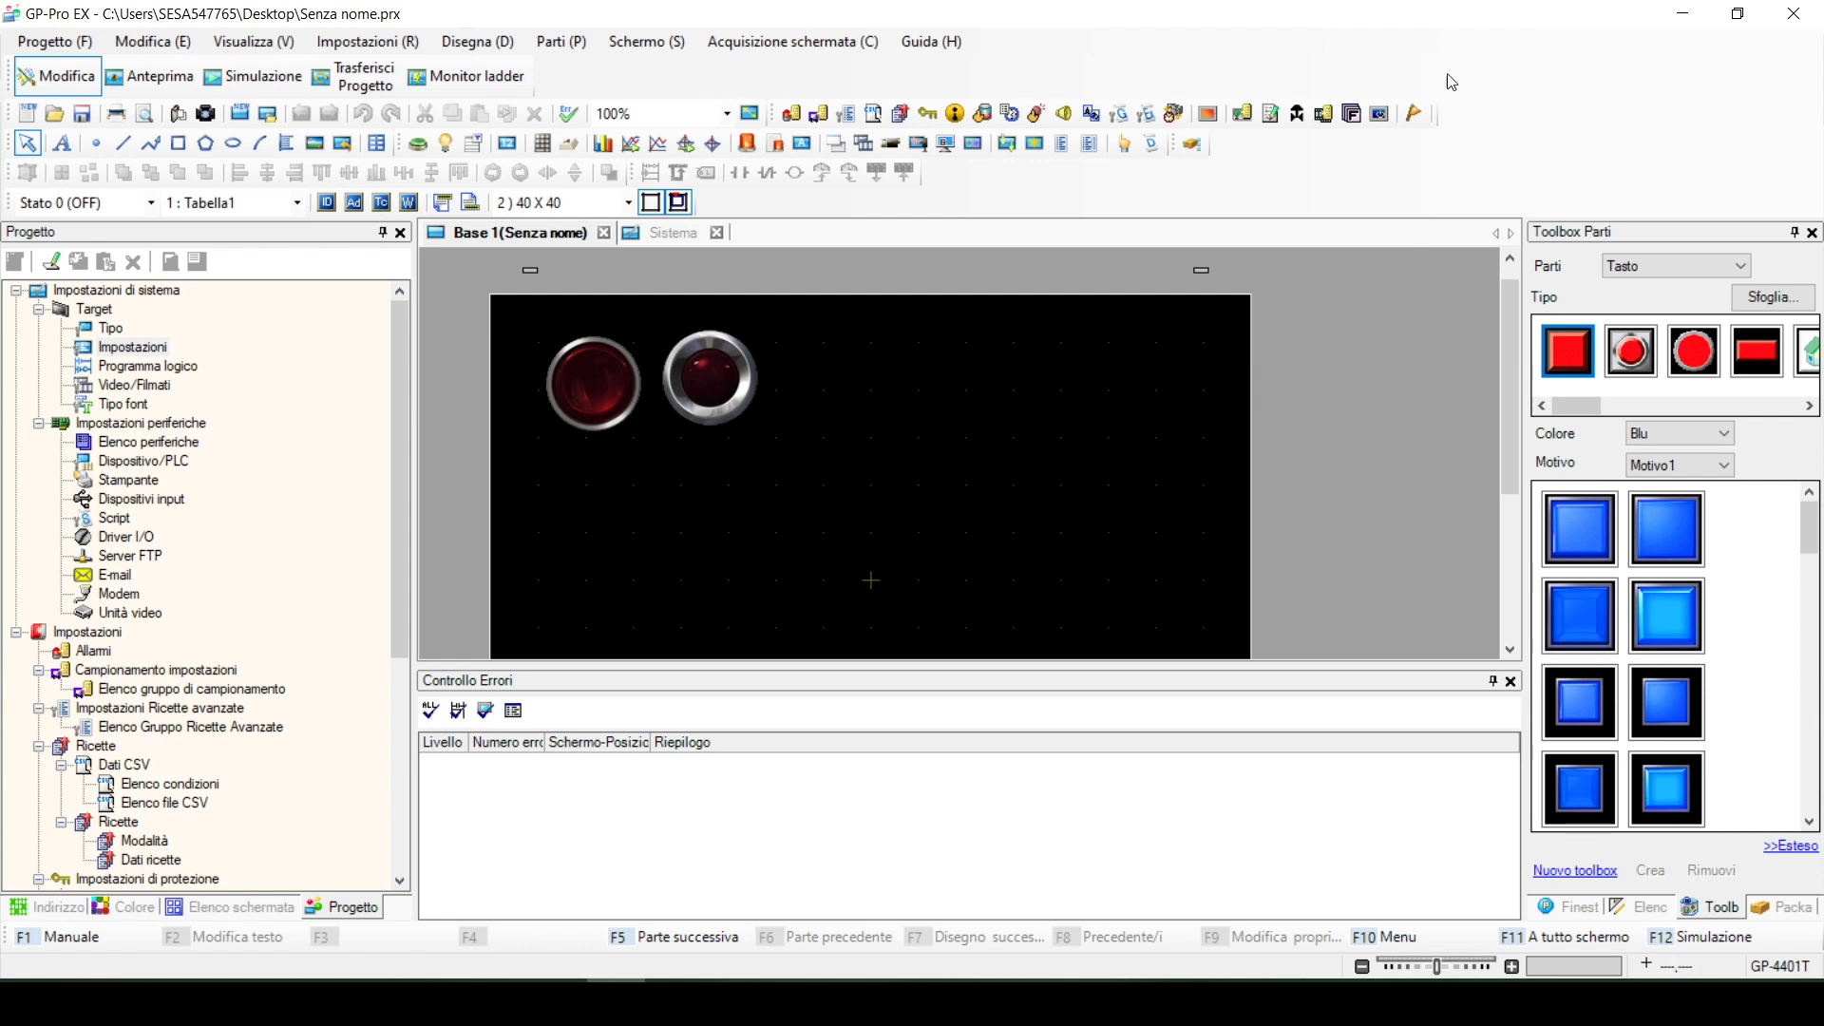
Close GP-Pro EX and move the Remote HMI Client window to the right
{"action": "left_click", "coordinate": [1799, 11]}
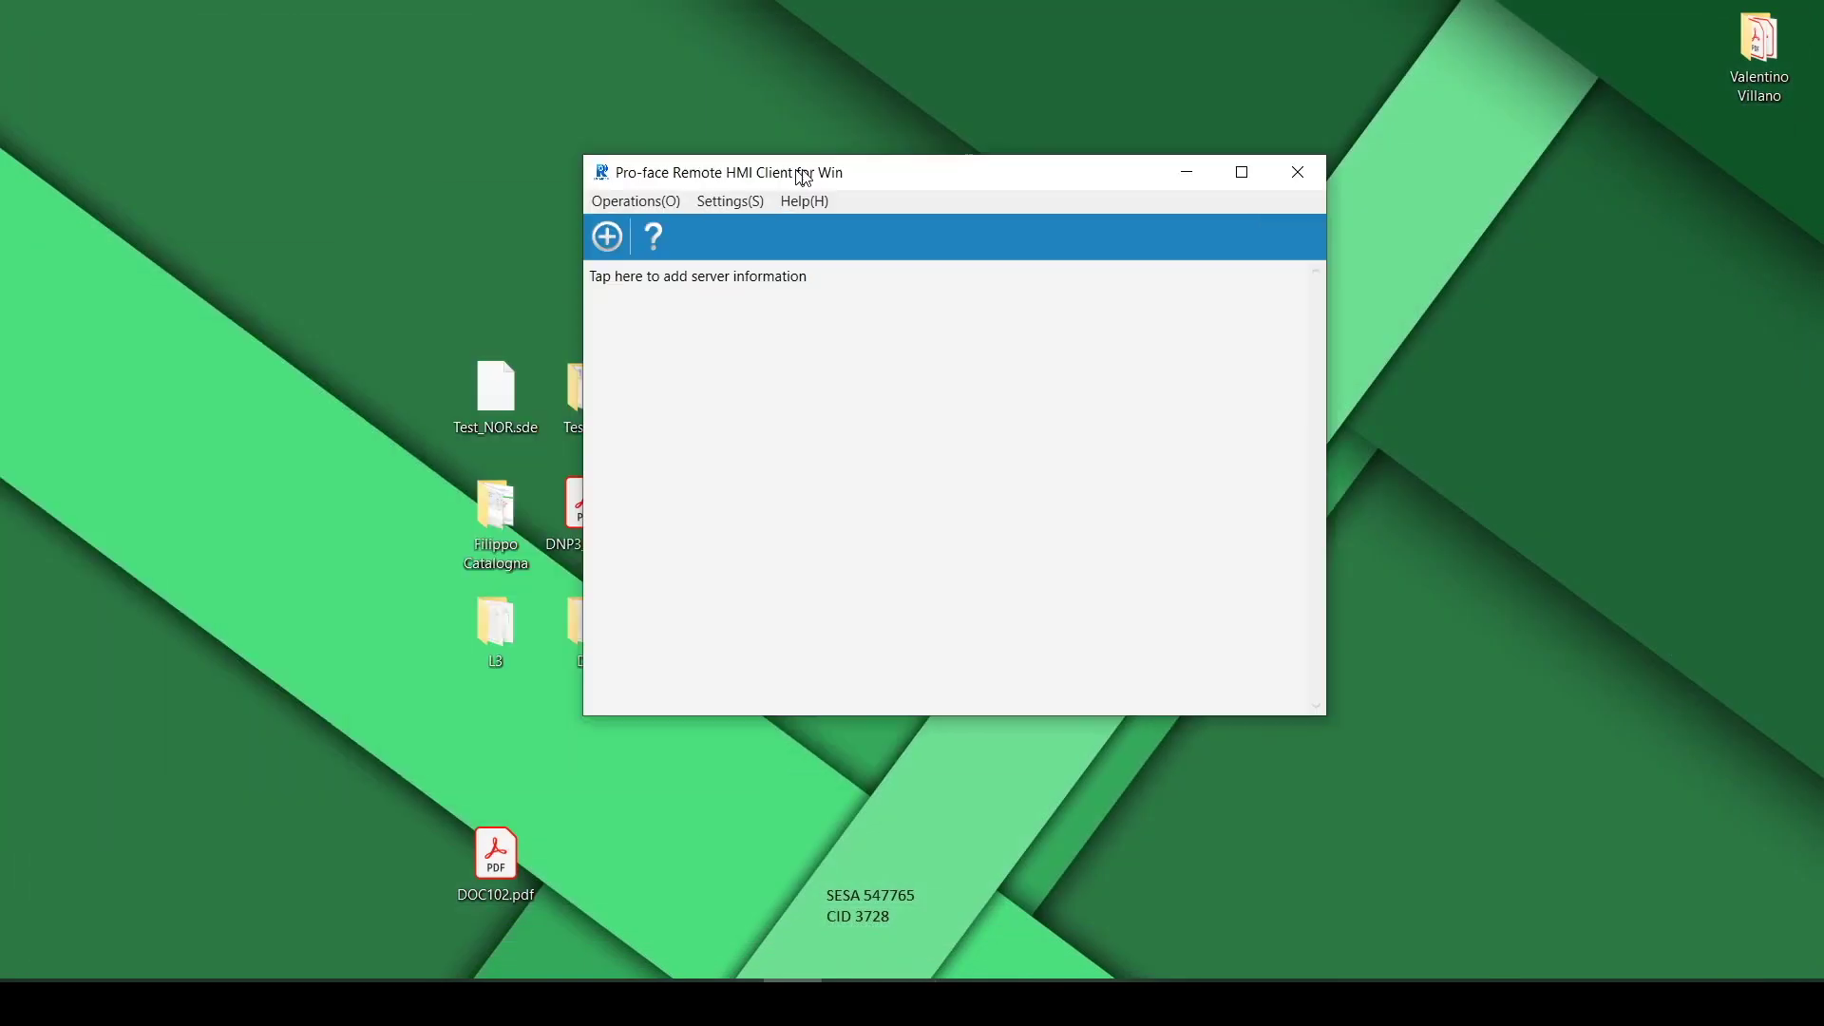
{"action": "left_click_drag", "start_coordinate": [799, 176], "coordinate": [1100, 219]}
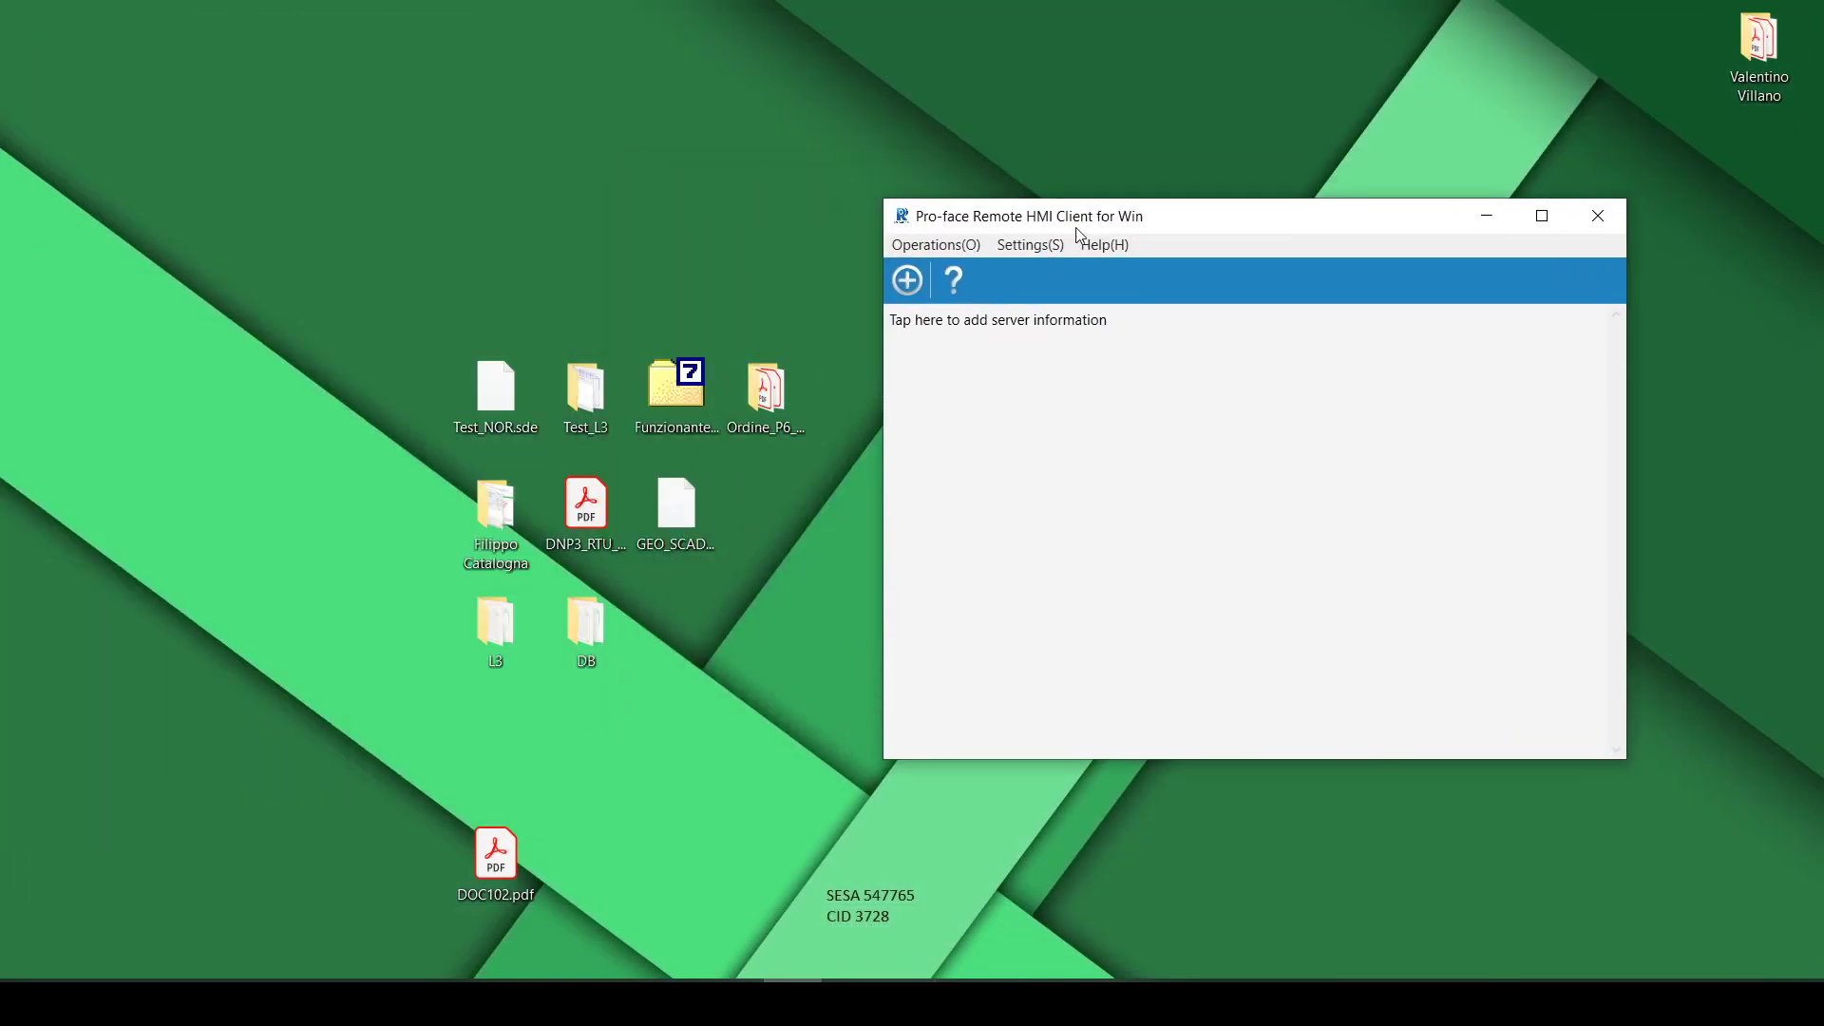
Search the network, save the found Test server at 192.168.1.20, and connect to it
{"action": "left_click", "coordinate": [919, 279]}
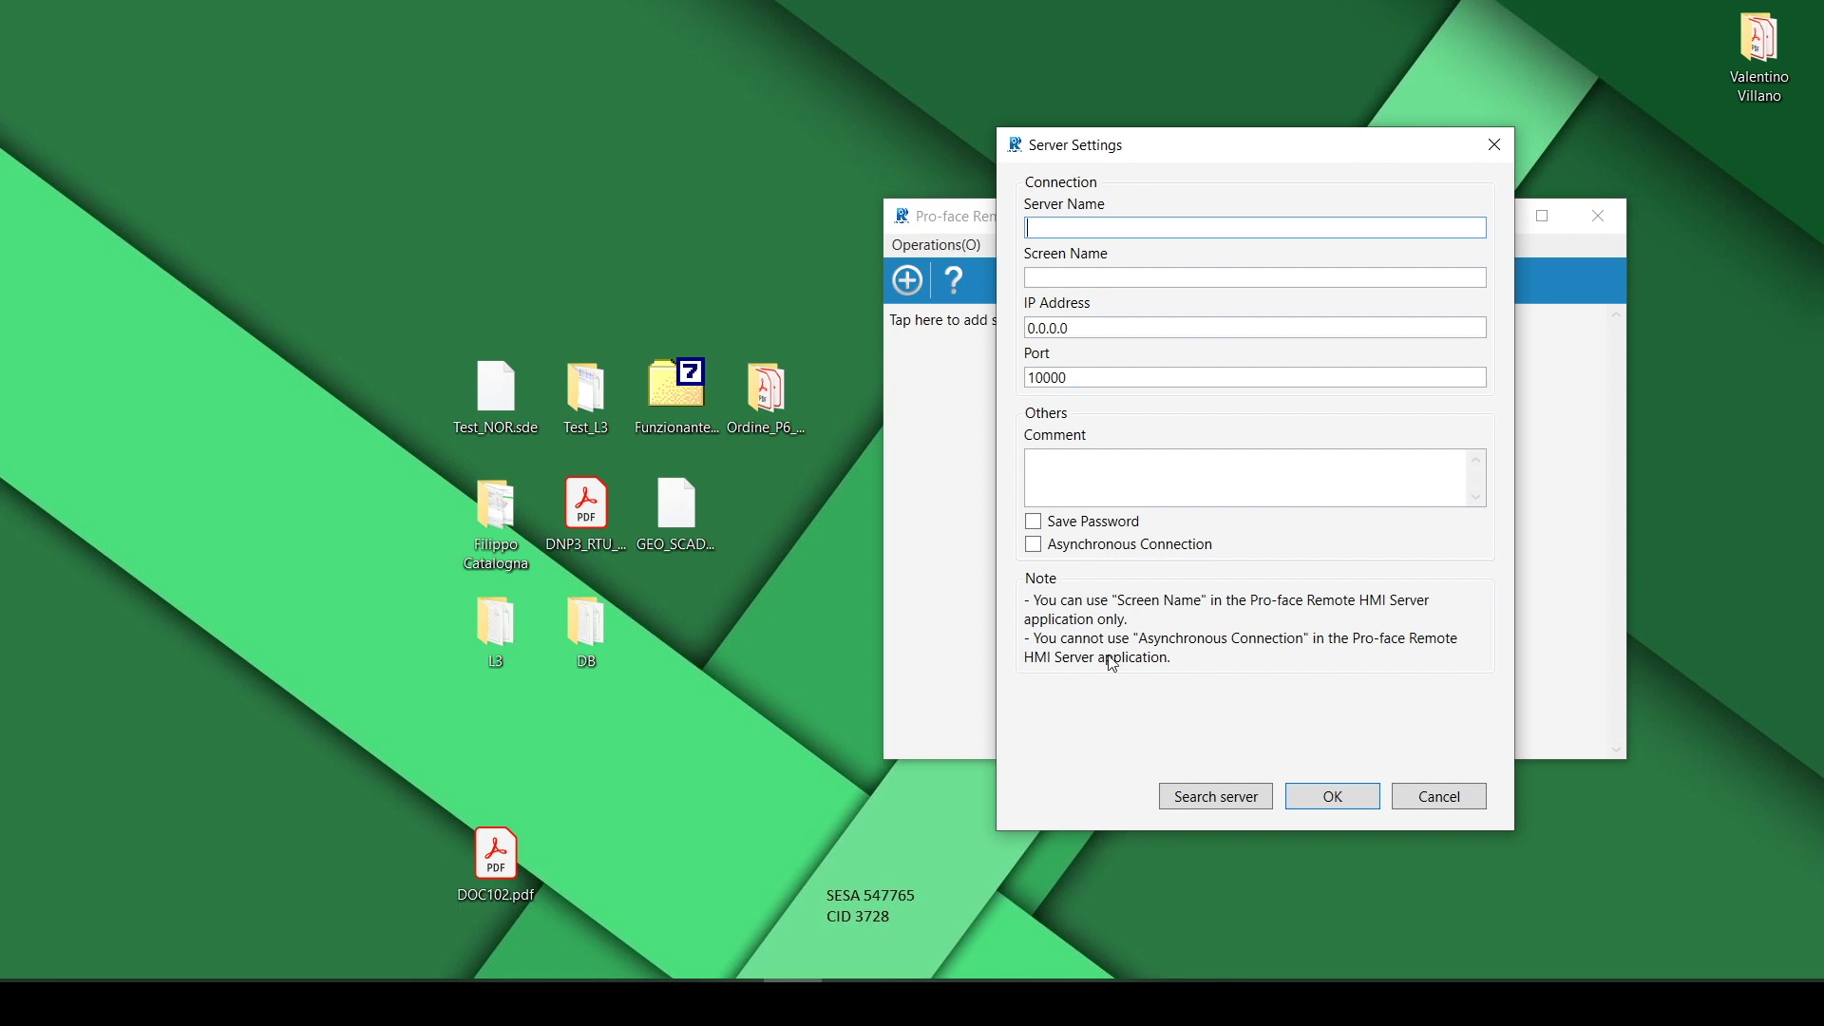
{"action": "left_click", "coordinate": [1199, 798]}
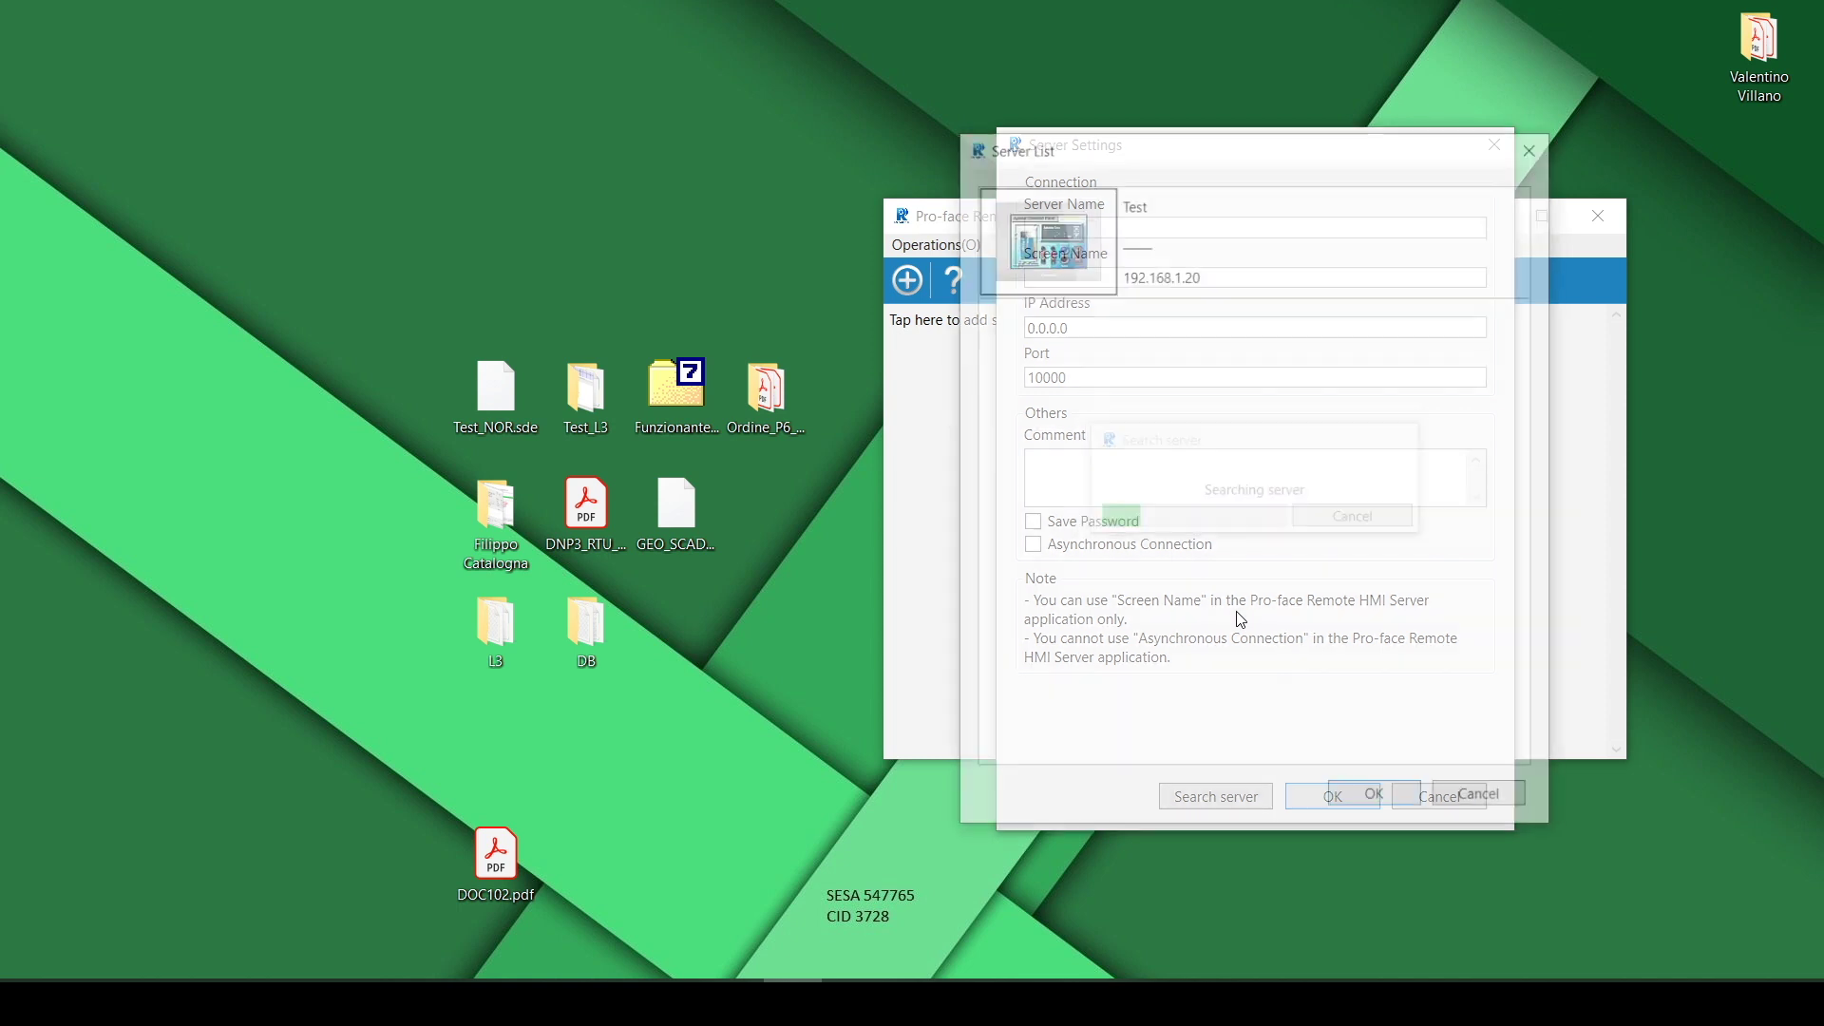
{"action": "left_click", "coordinate": [1135, 263]}
{"action": "double_click", "coordinate": [1080, 266]}
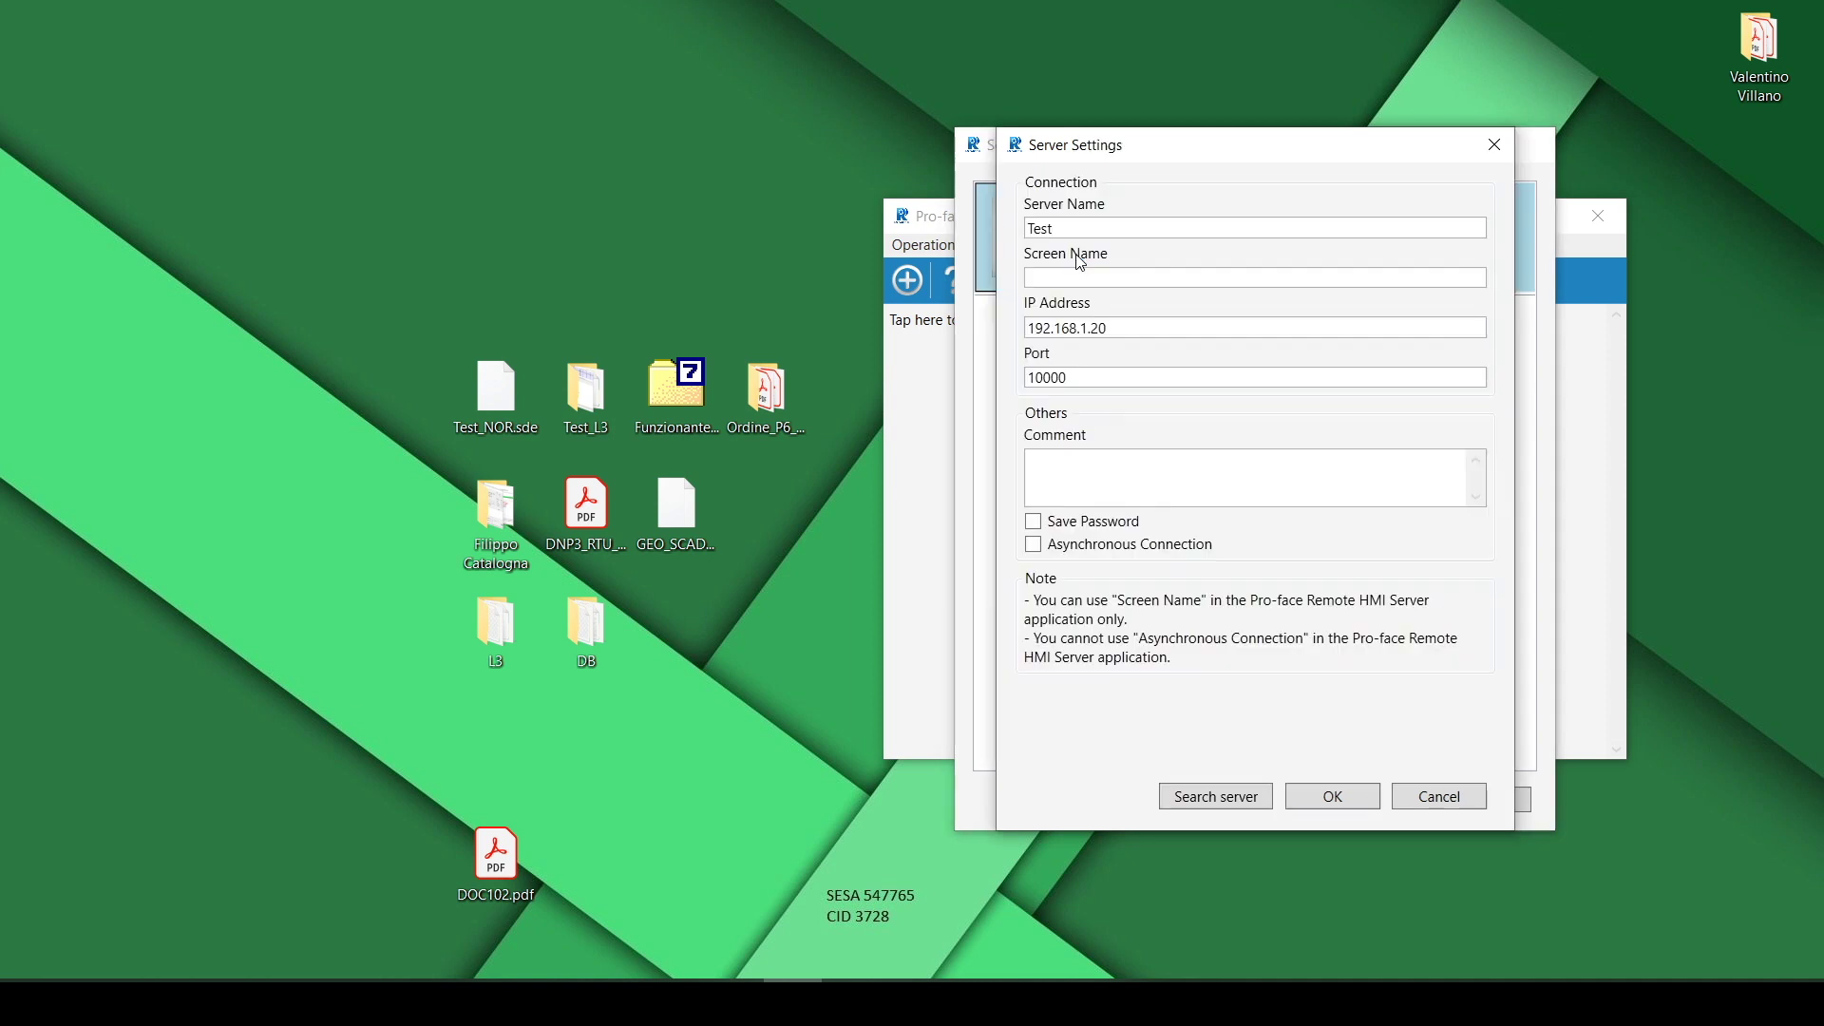
{"action": "left_click", "coordinate": [1330, 798]}
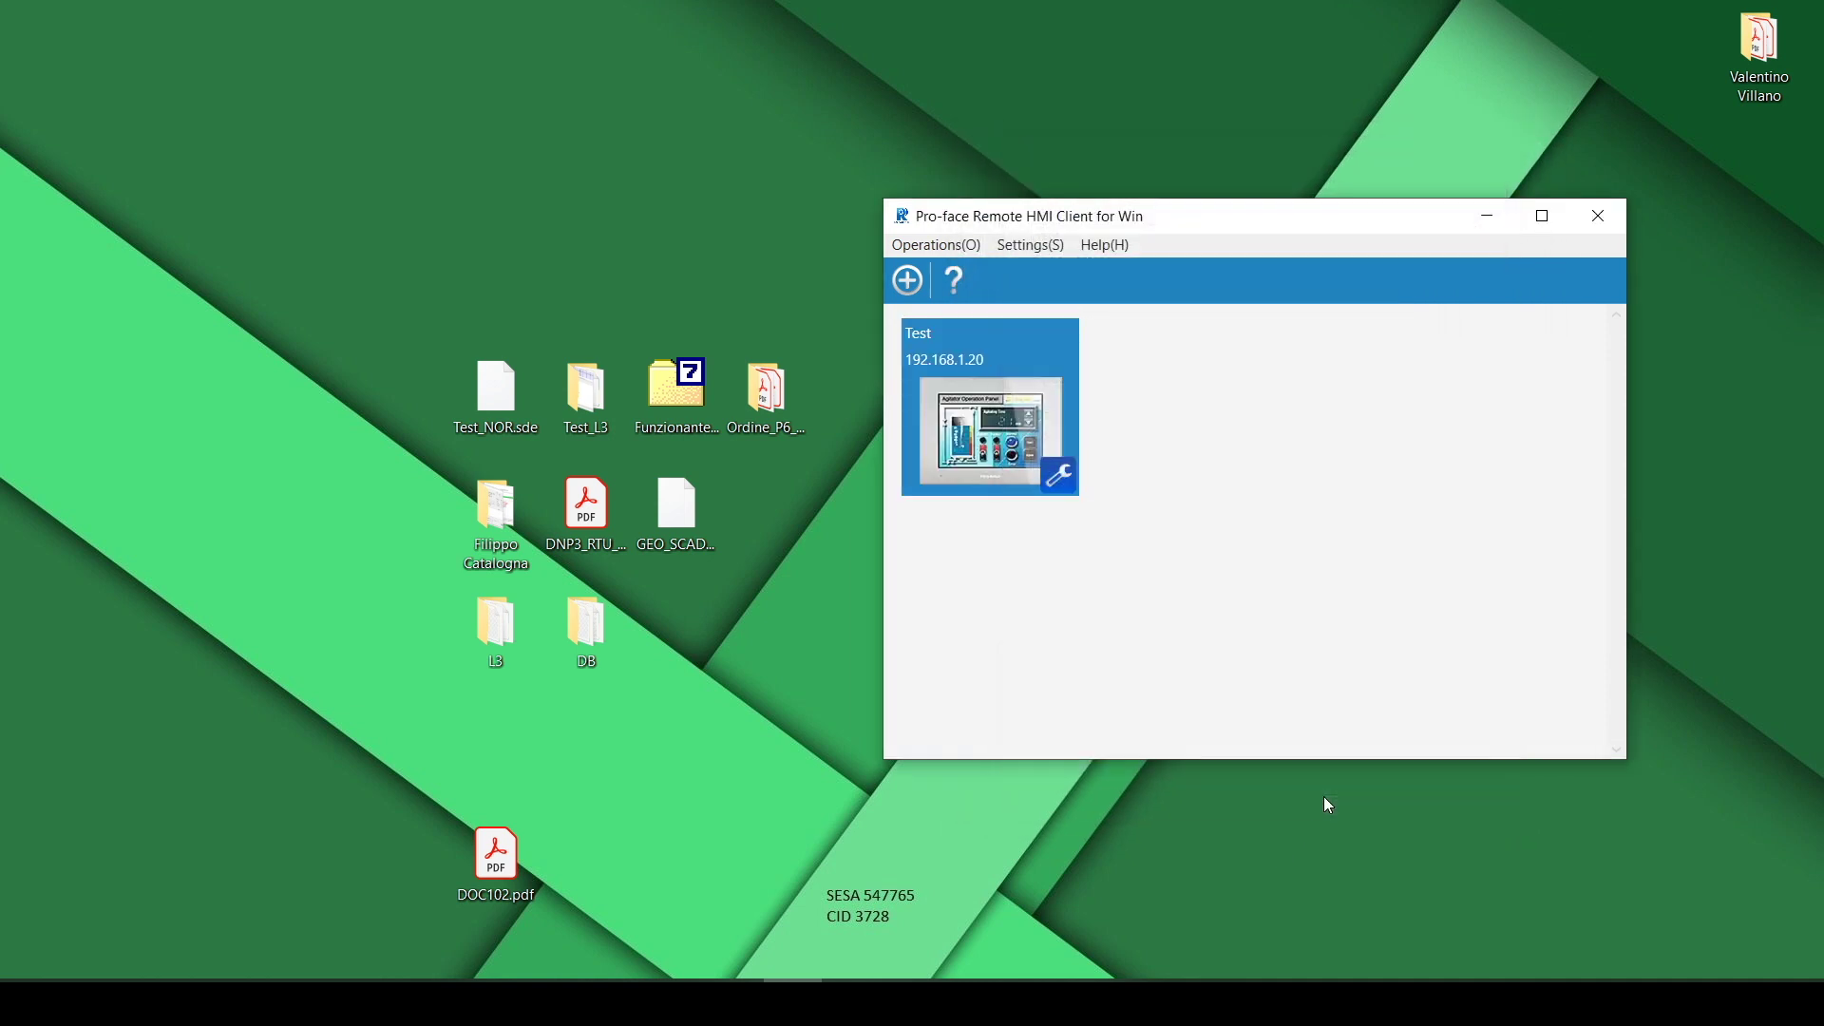
{"action": "left_click", "coordinate": [995, 425]}
{"action": "double_click", "coordinate": [995, 425]}
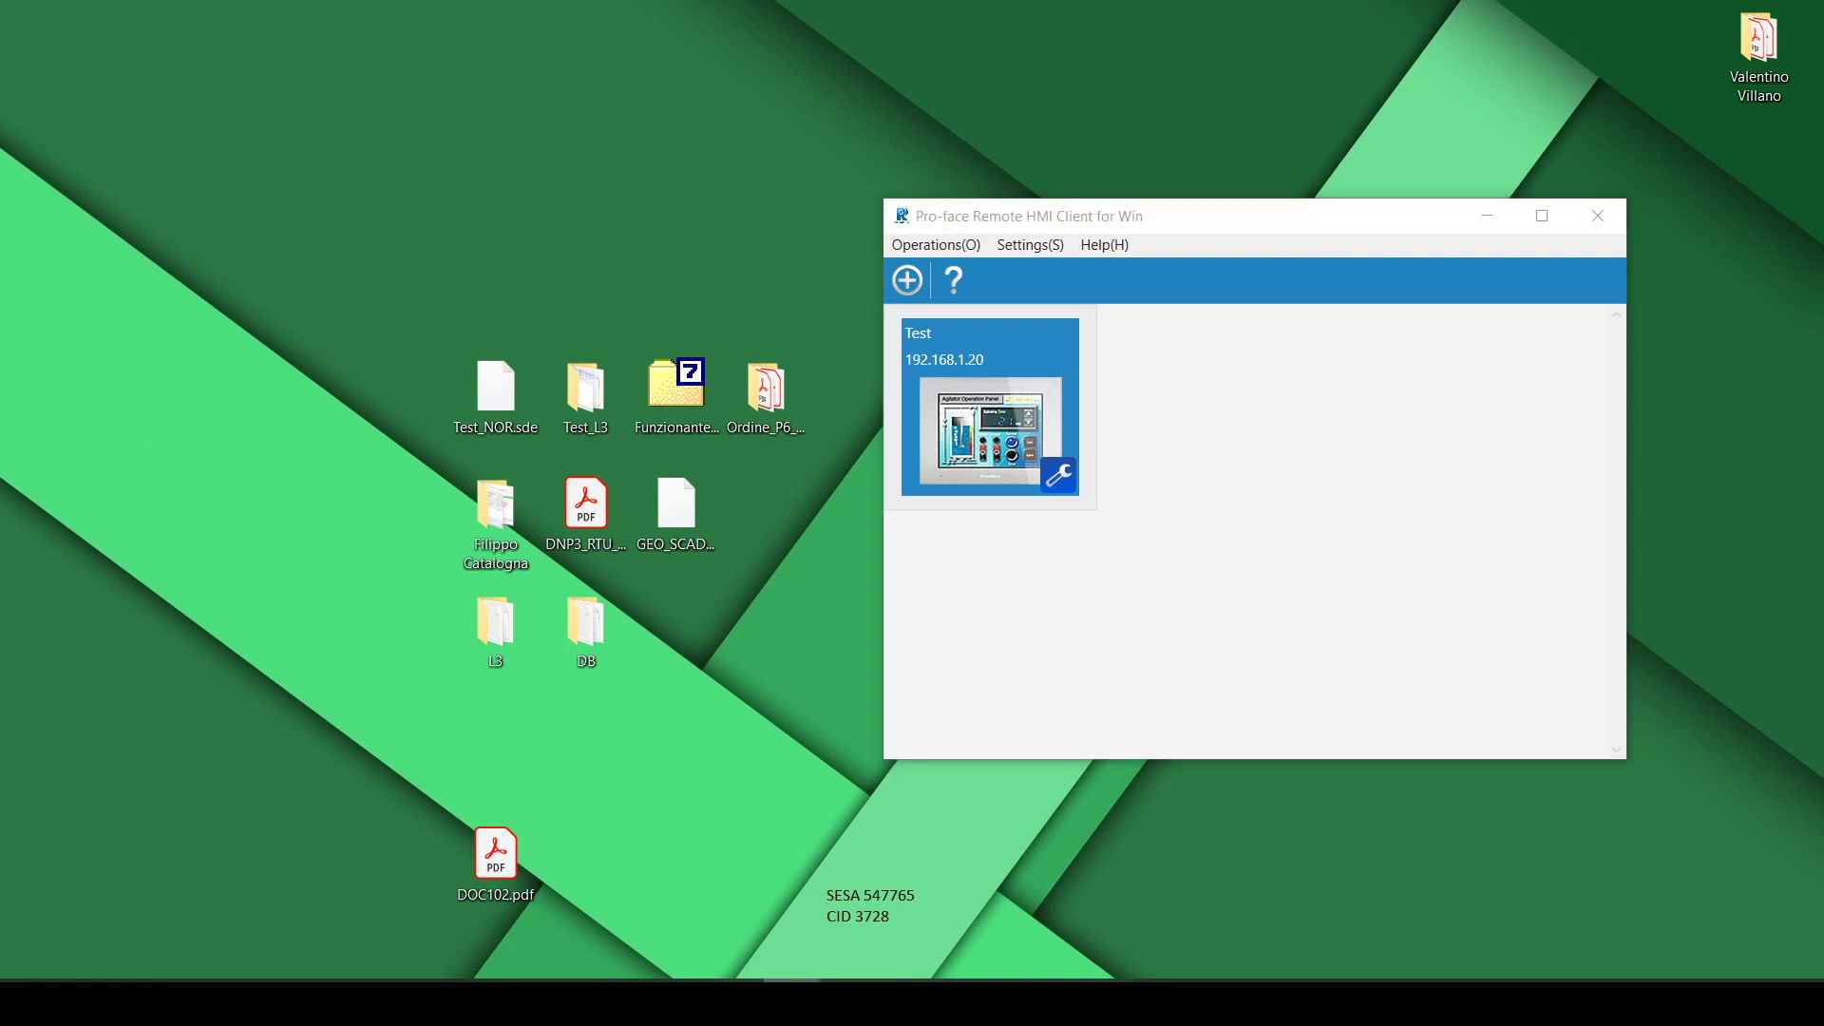
Log in to Test with the connection password and move the session window right
{"action": "left_click", "coordinate": [1162, 597]}
{"action": "type", "text": "•"}
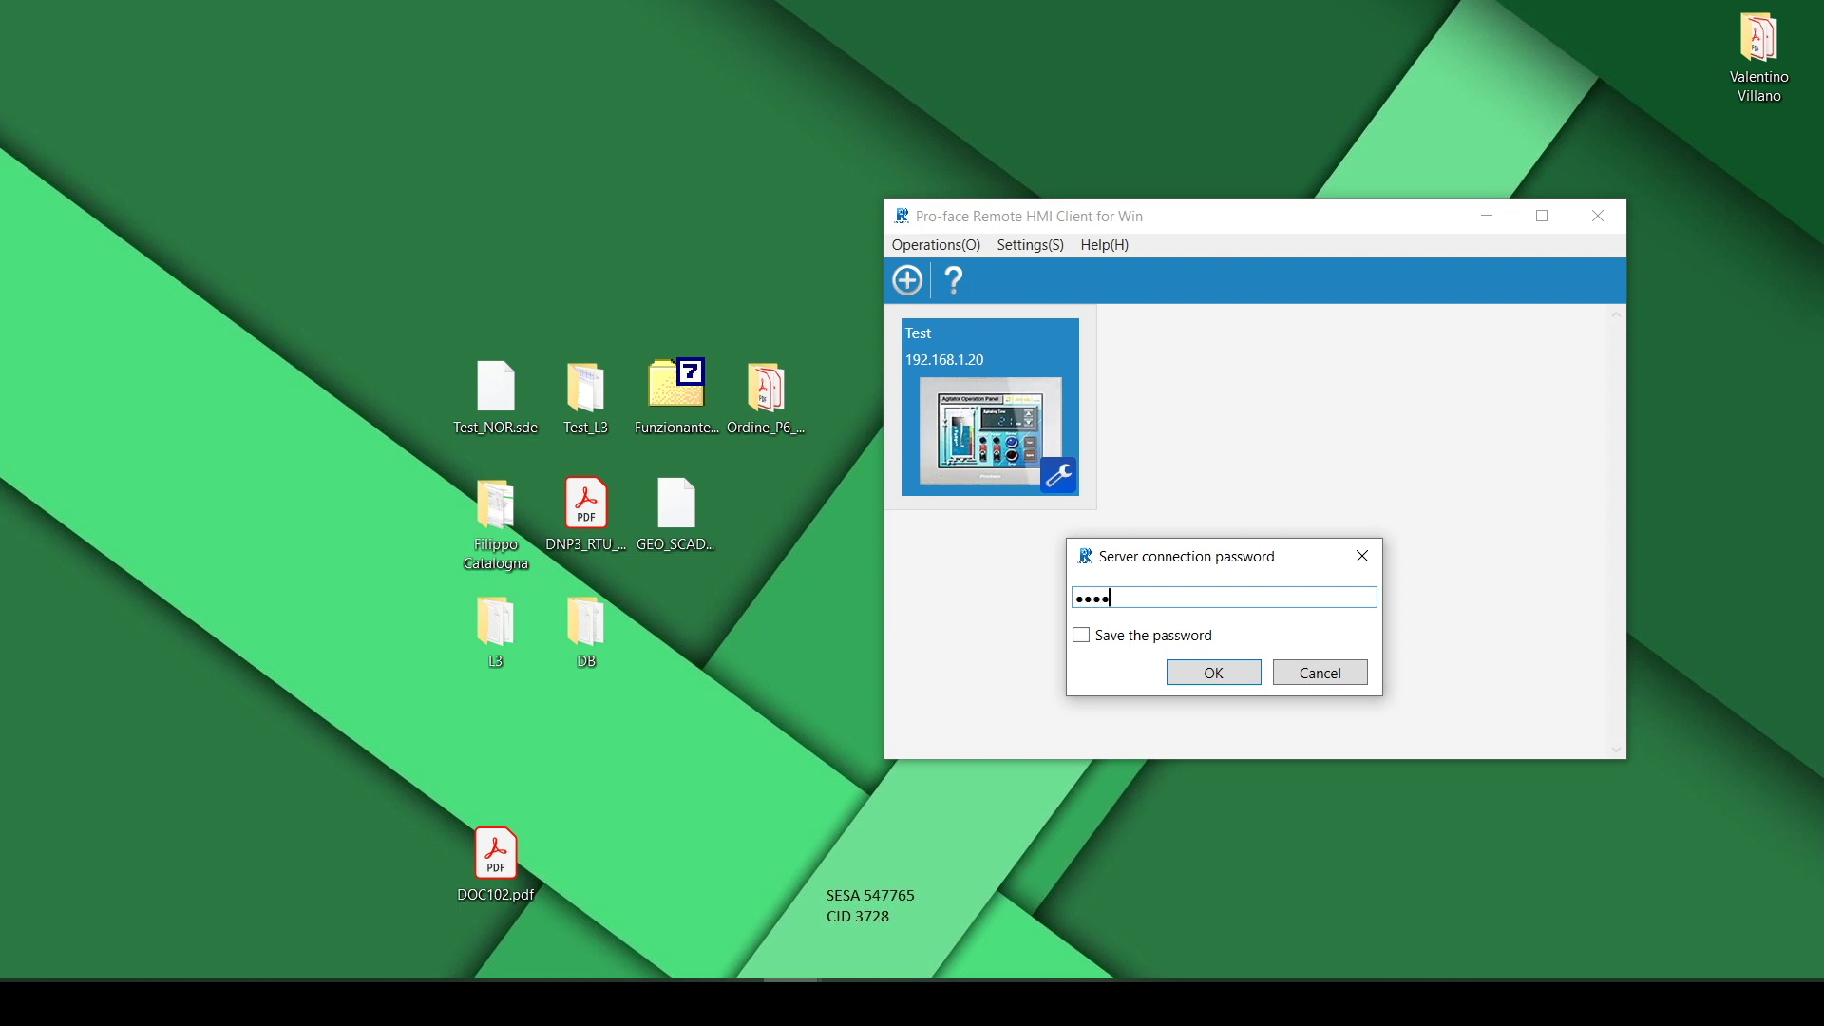
{"action": "key", "text": "Return"}
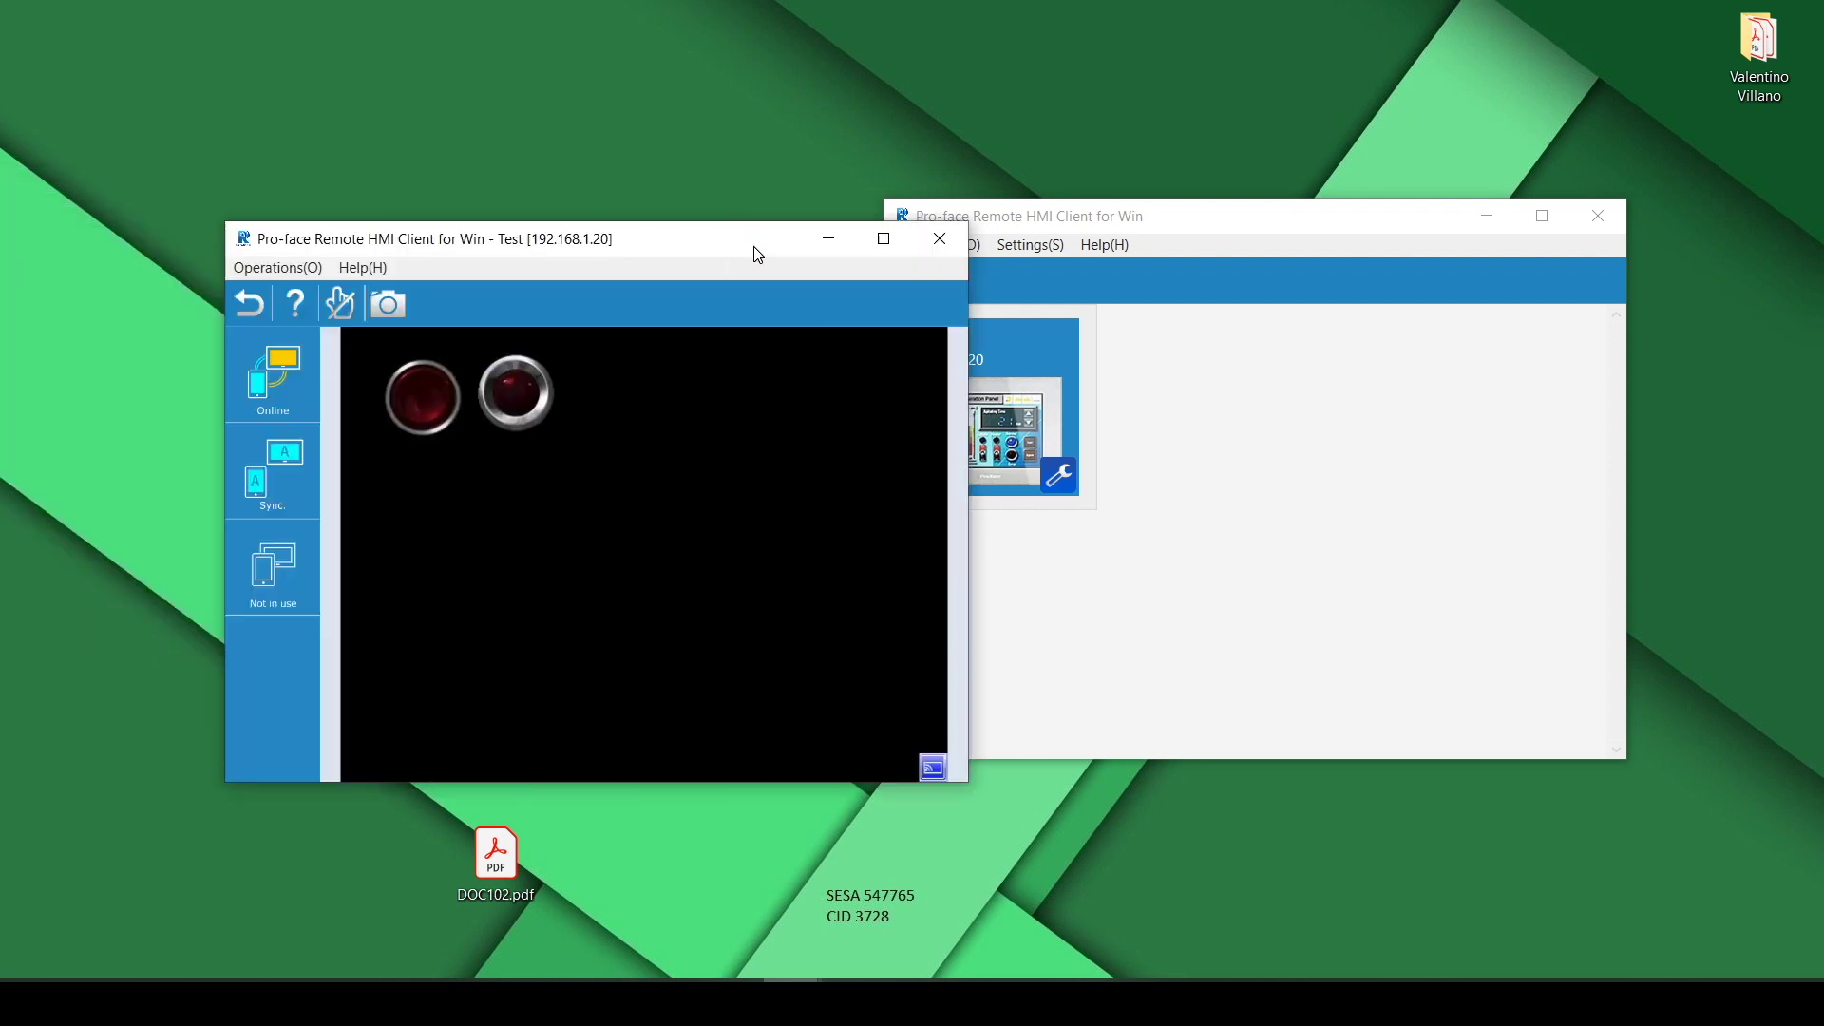
{"action": "left_click_drag", "start_coordinate": [754, 252], "coordinate": [1368, 358]}
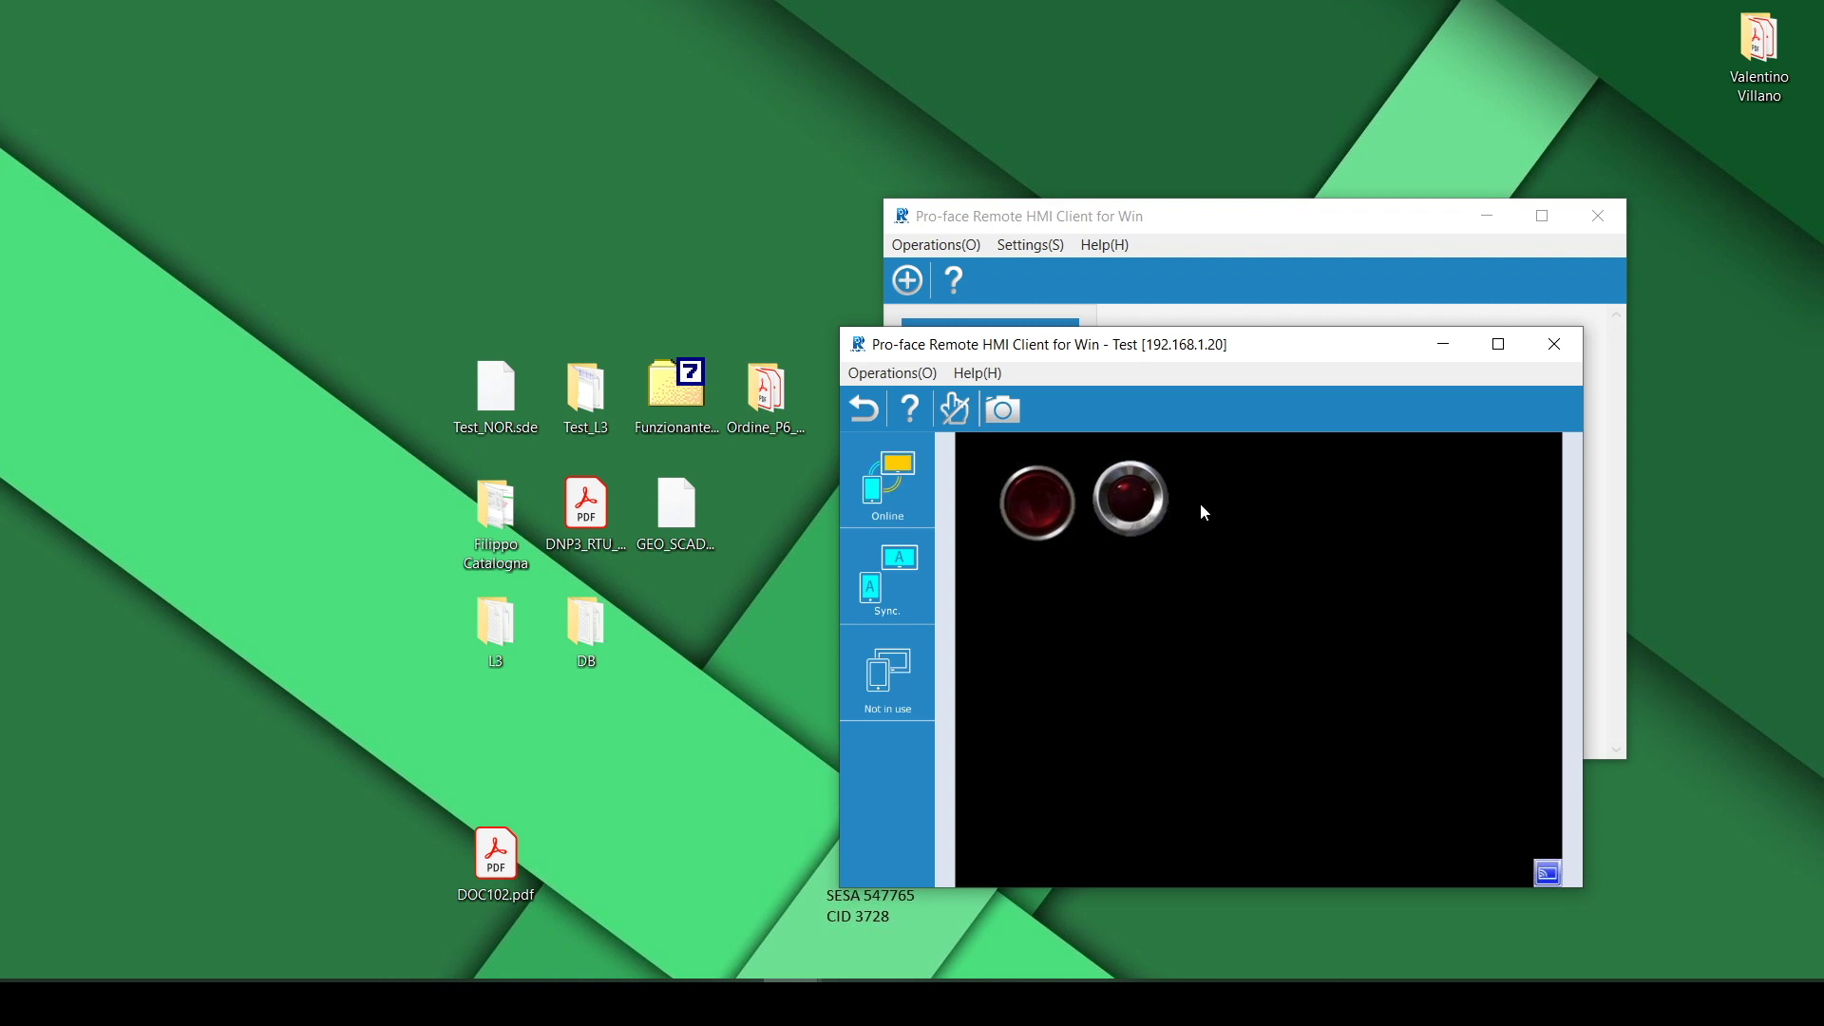
Unlock touch operation, toggle the left switch's lamp twice, and close the session
{"action": "left_click", "coordinate": [945, 414]}
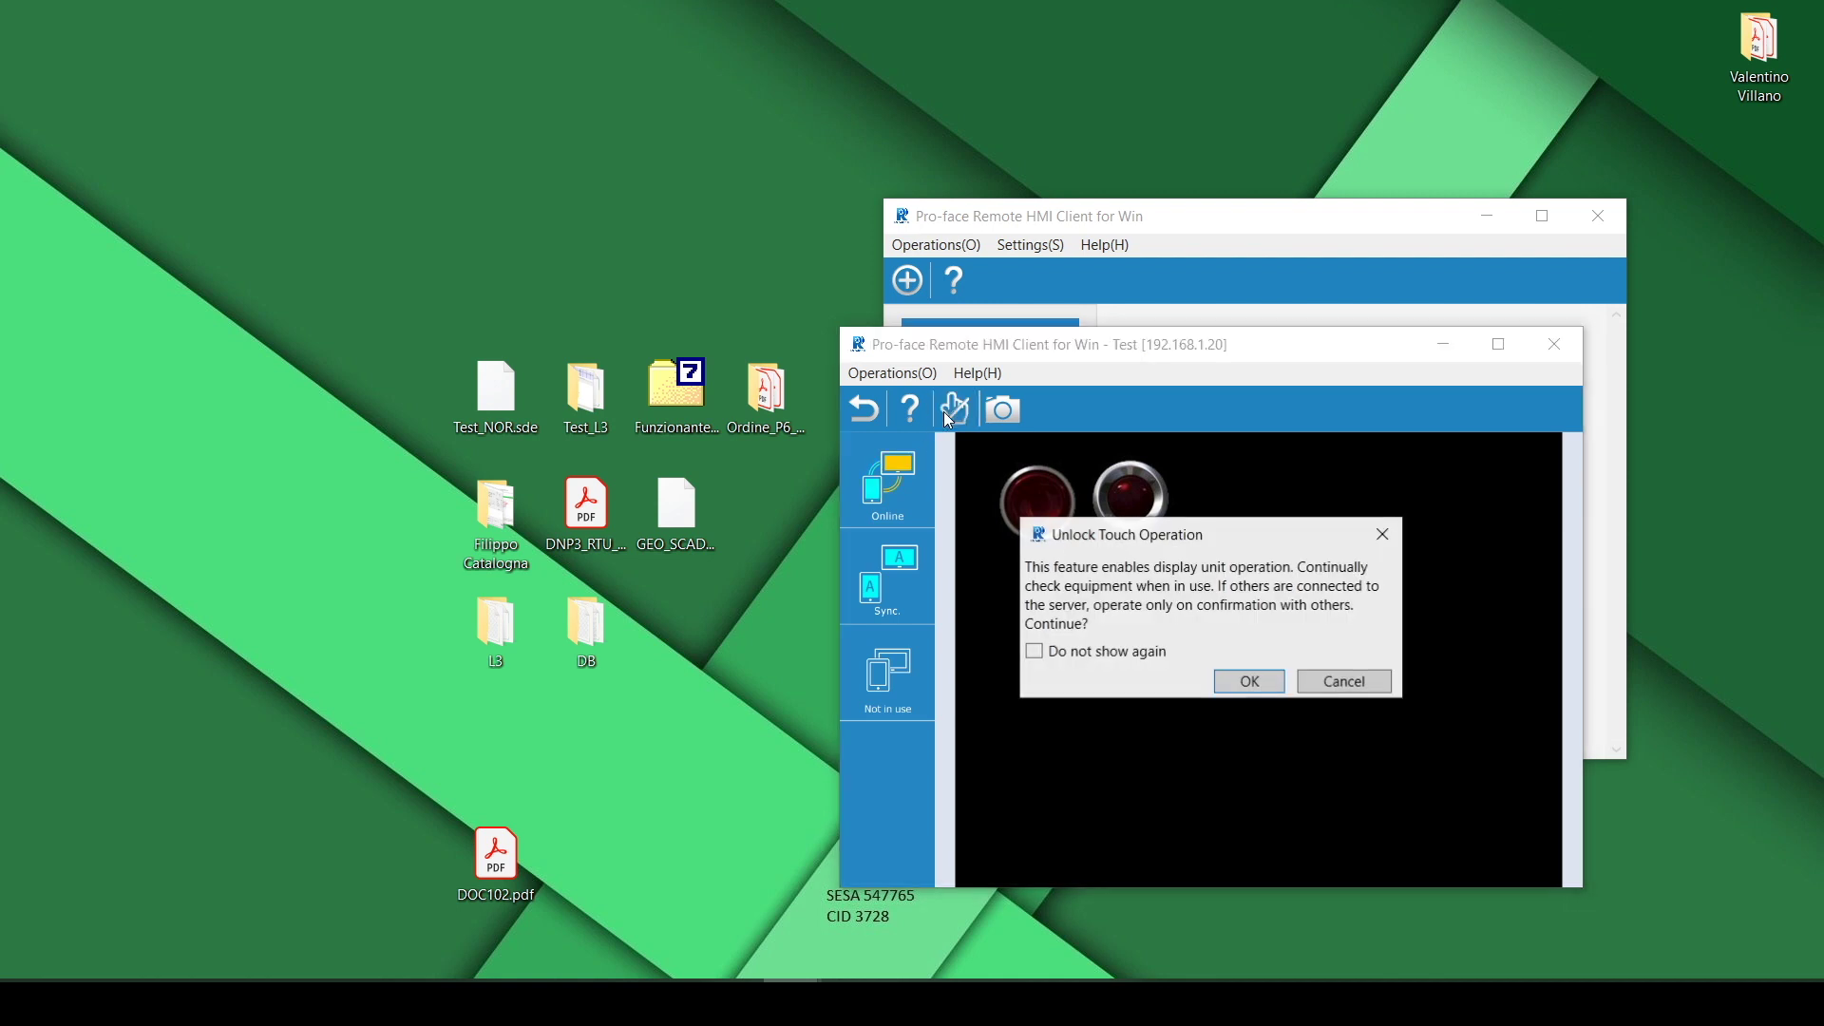
{"action": "left_click", "coordinate": [1247, 684]}
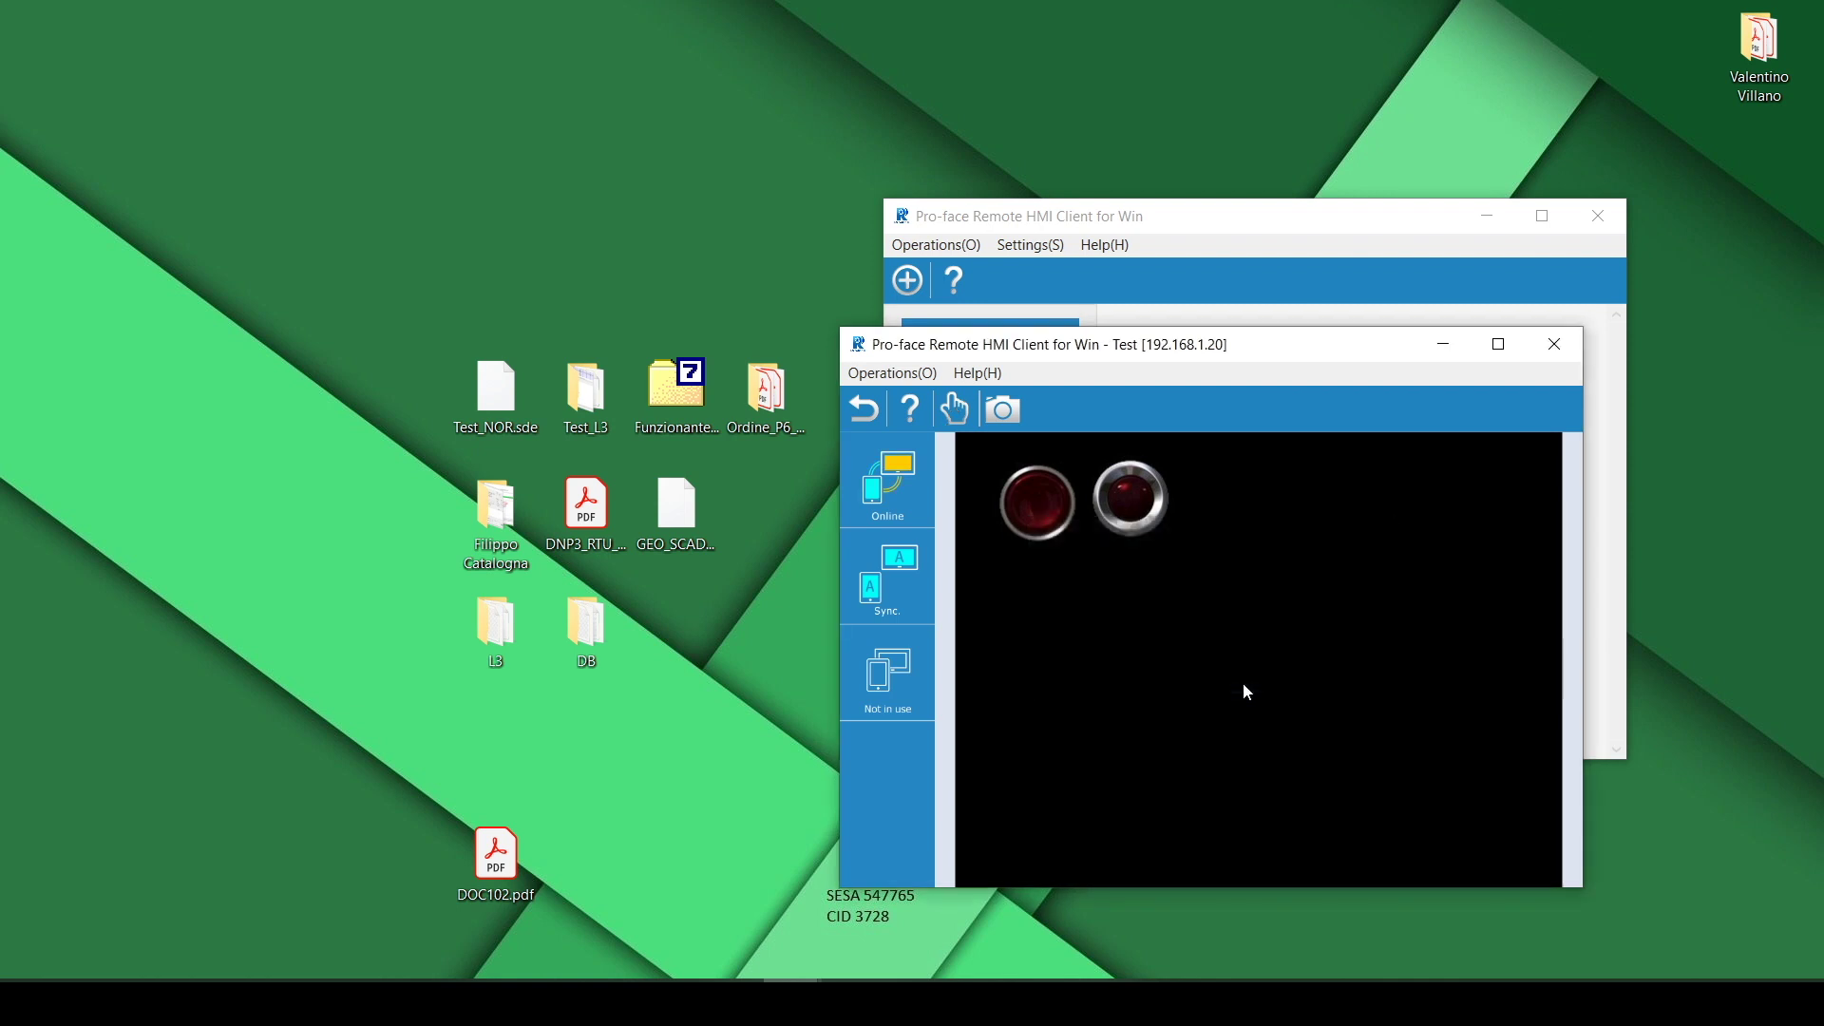
{"action": "left_click", "coordinate": [1040, 499]}
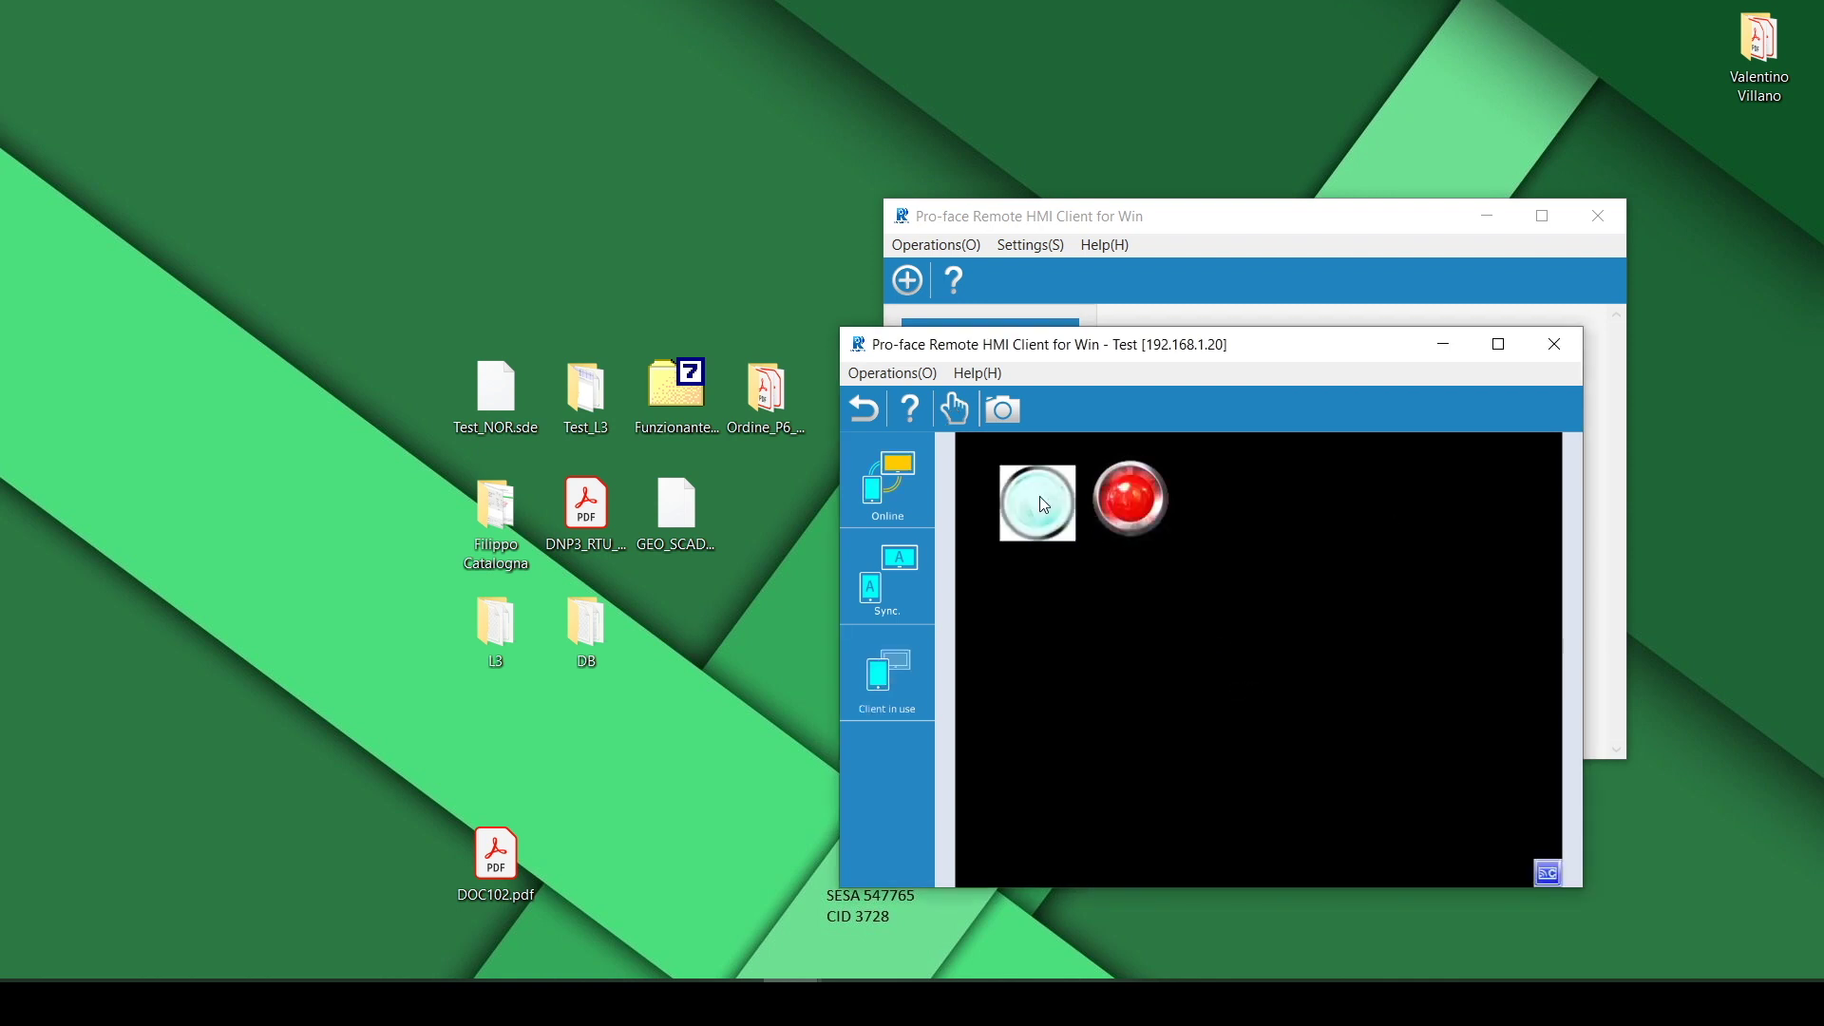
{"action": "left_click", "coordinate": [1039, 499]}
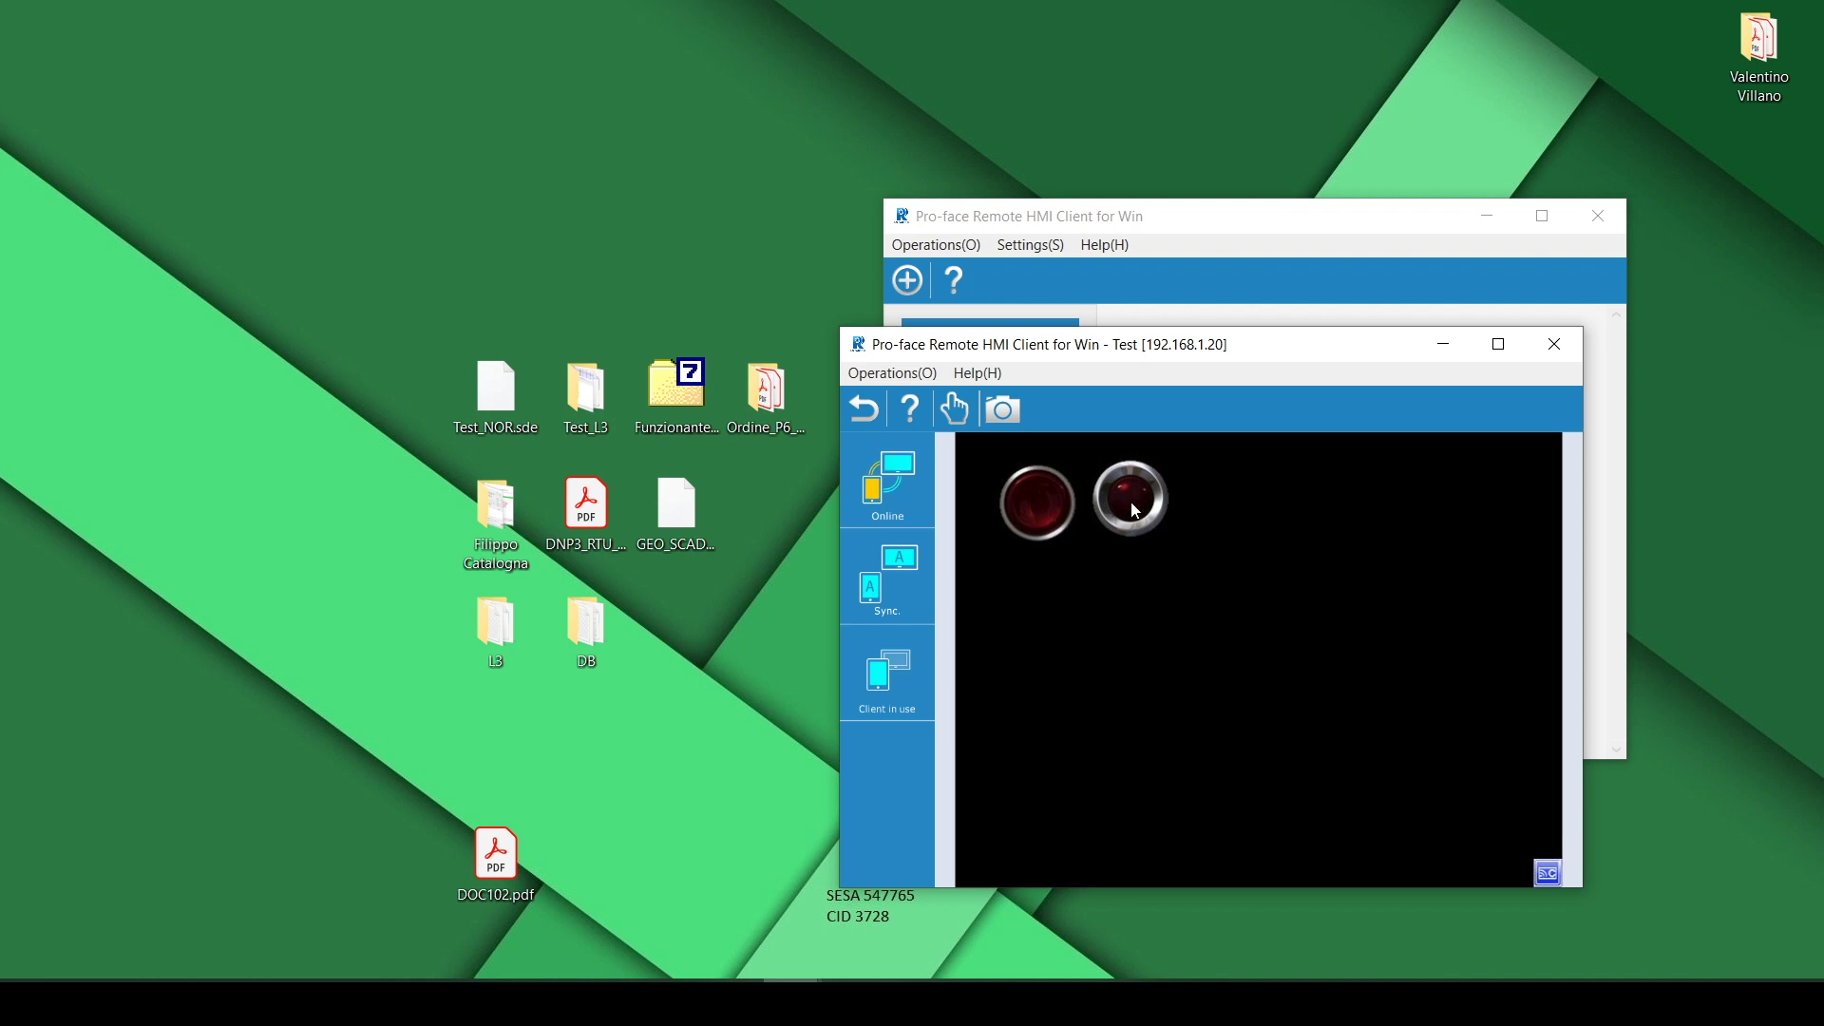
{"action": "left_click", "coordinate": [1539, 346]}
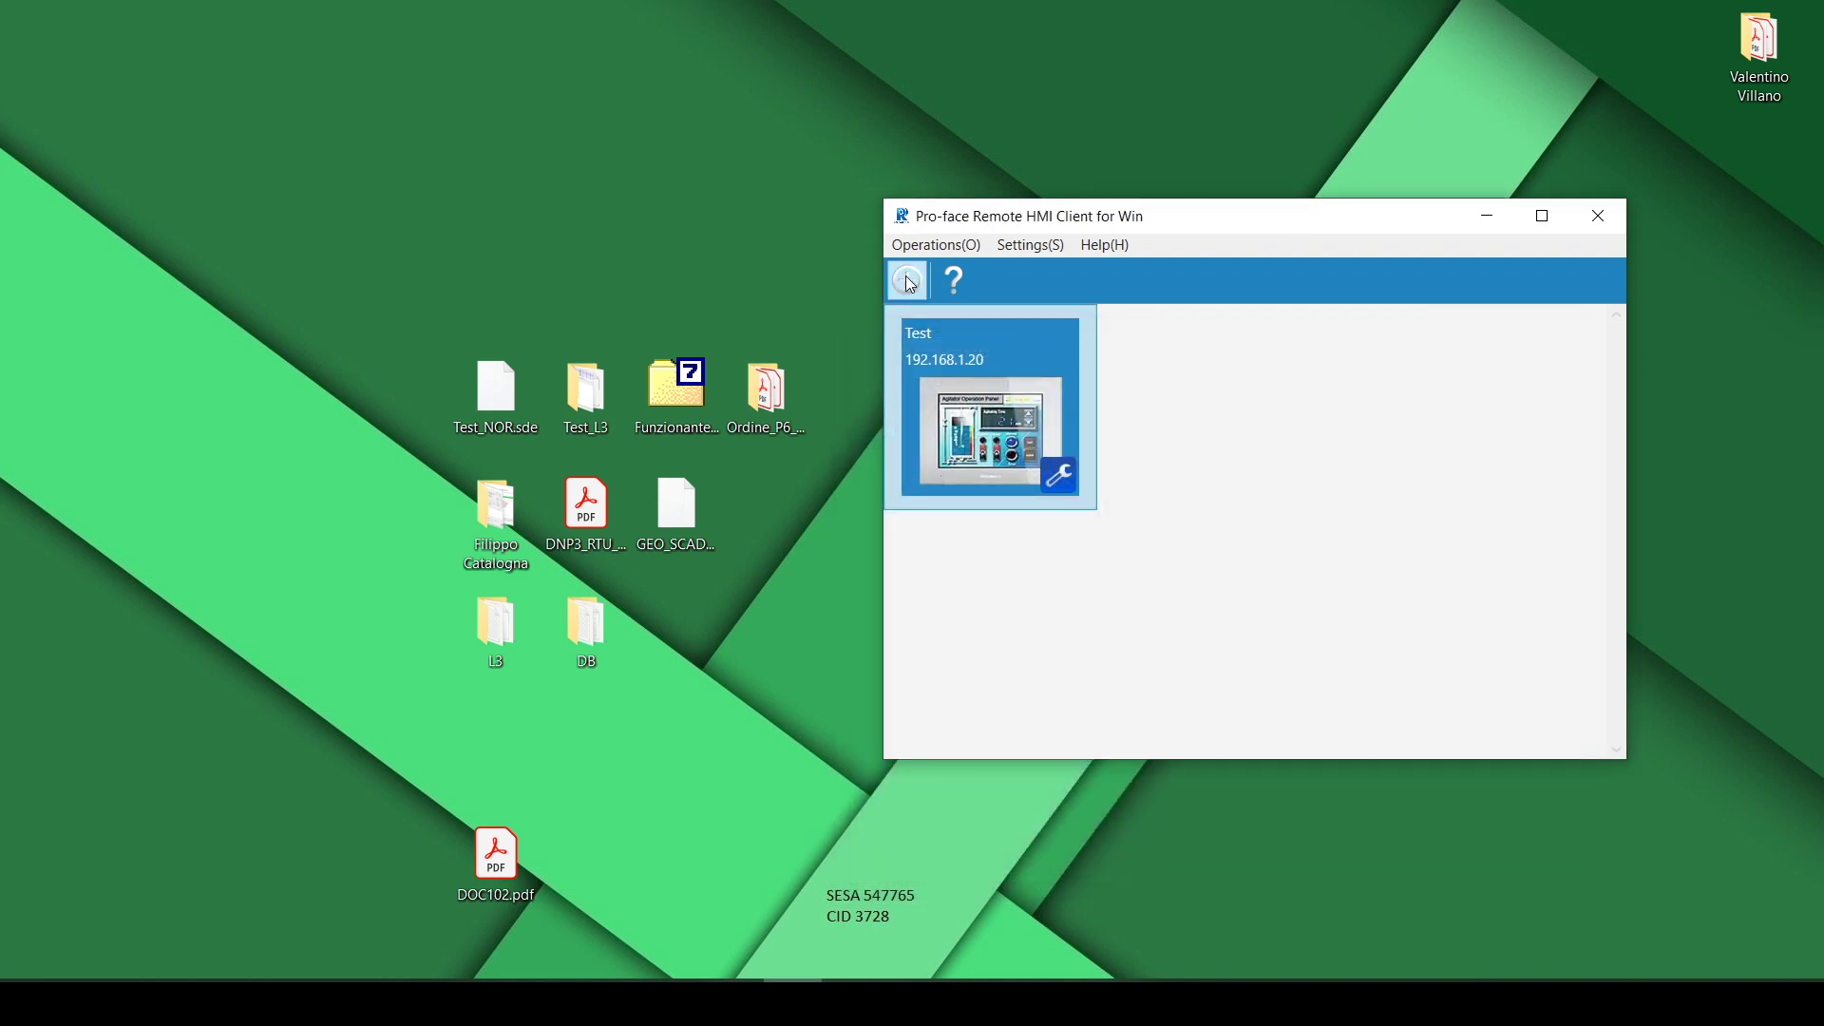
Delete the Test server entry from the server list
{"action": "right_click", "coordinate": [977, 418]}
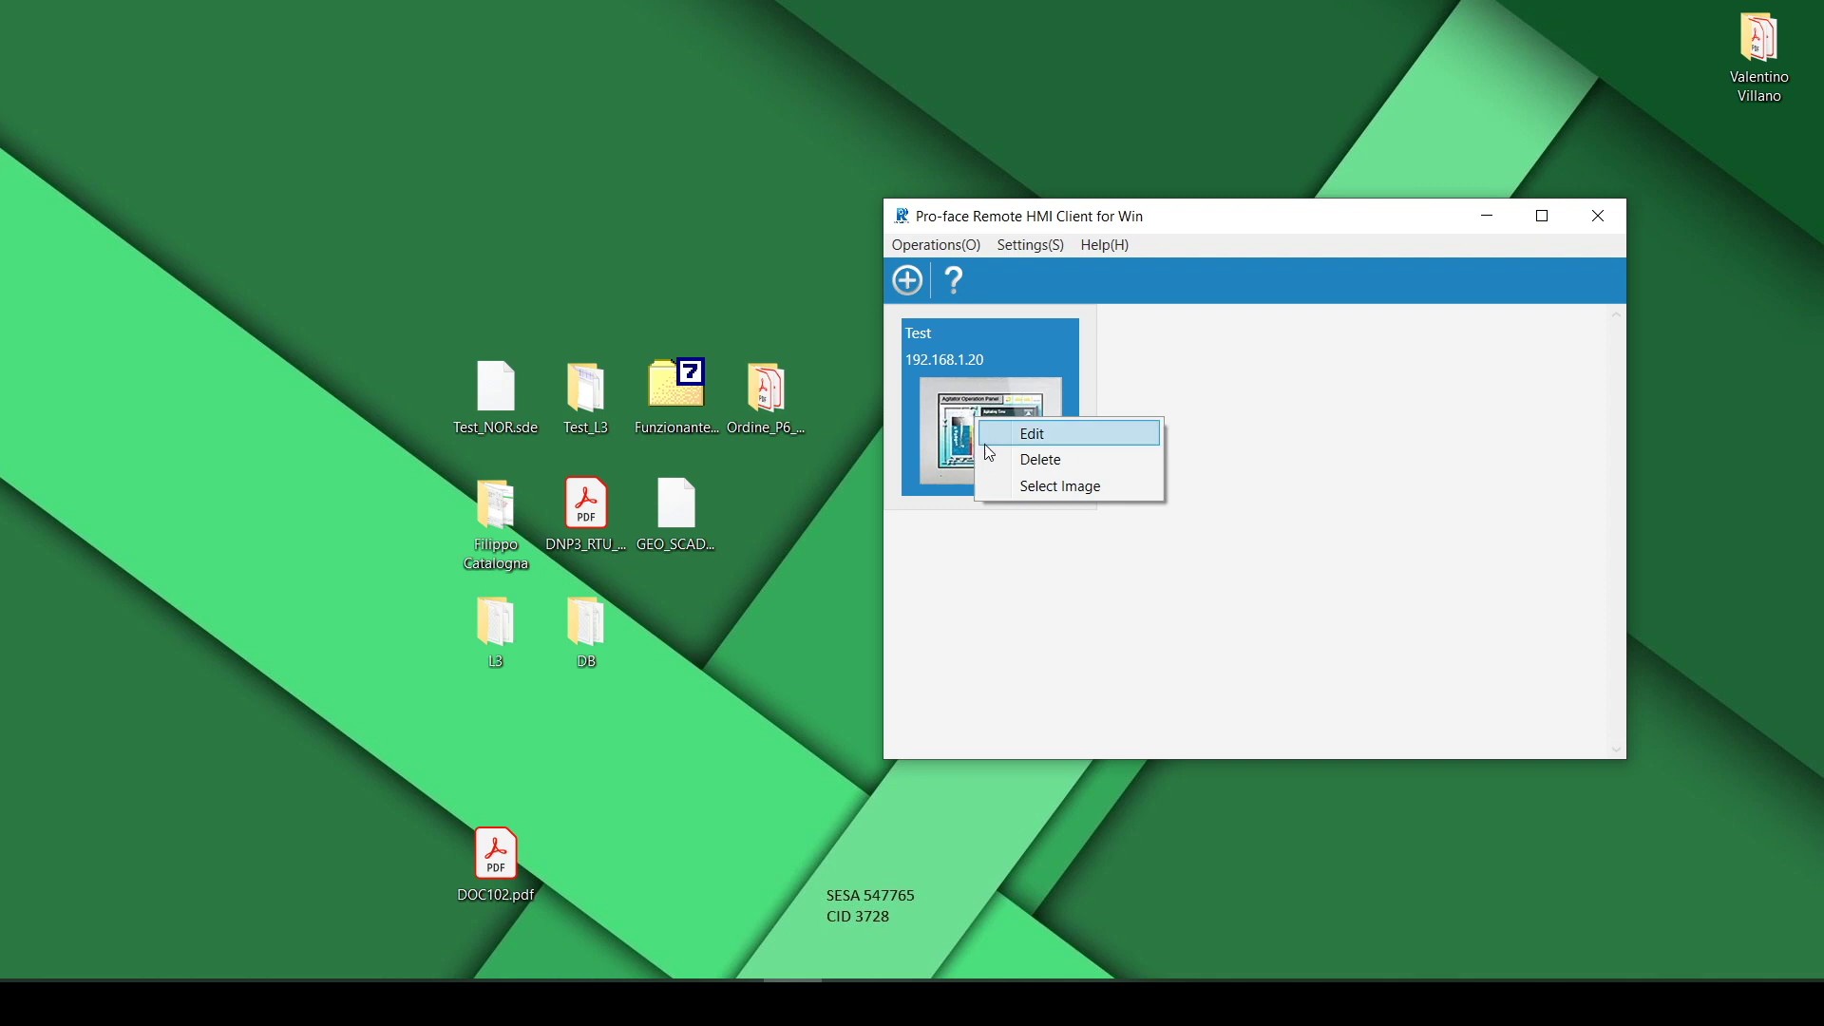
{"action": "left_click", "coordinate": [1033, 460]}
{"action": "left_click", "coordinate": [914, 602]}
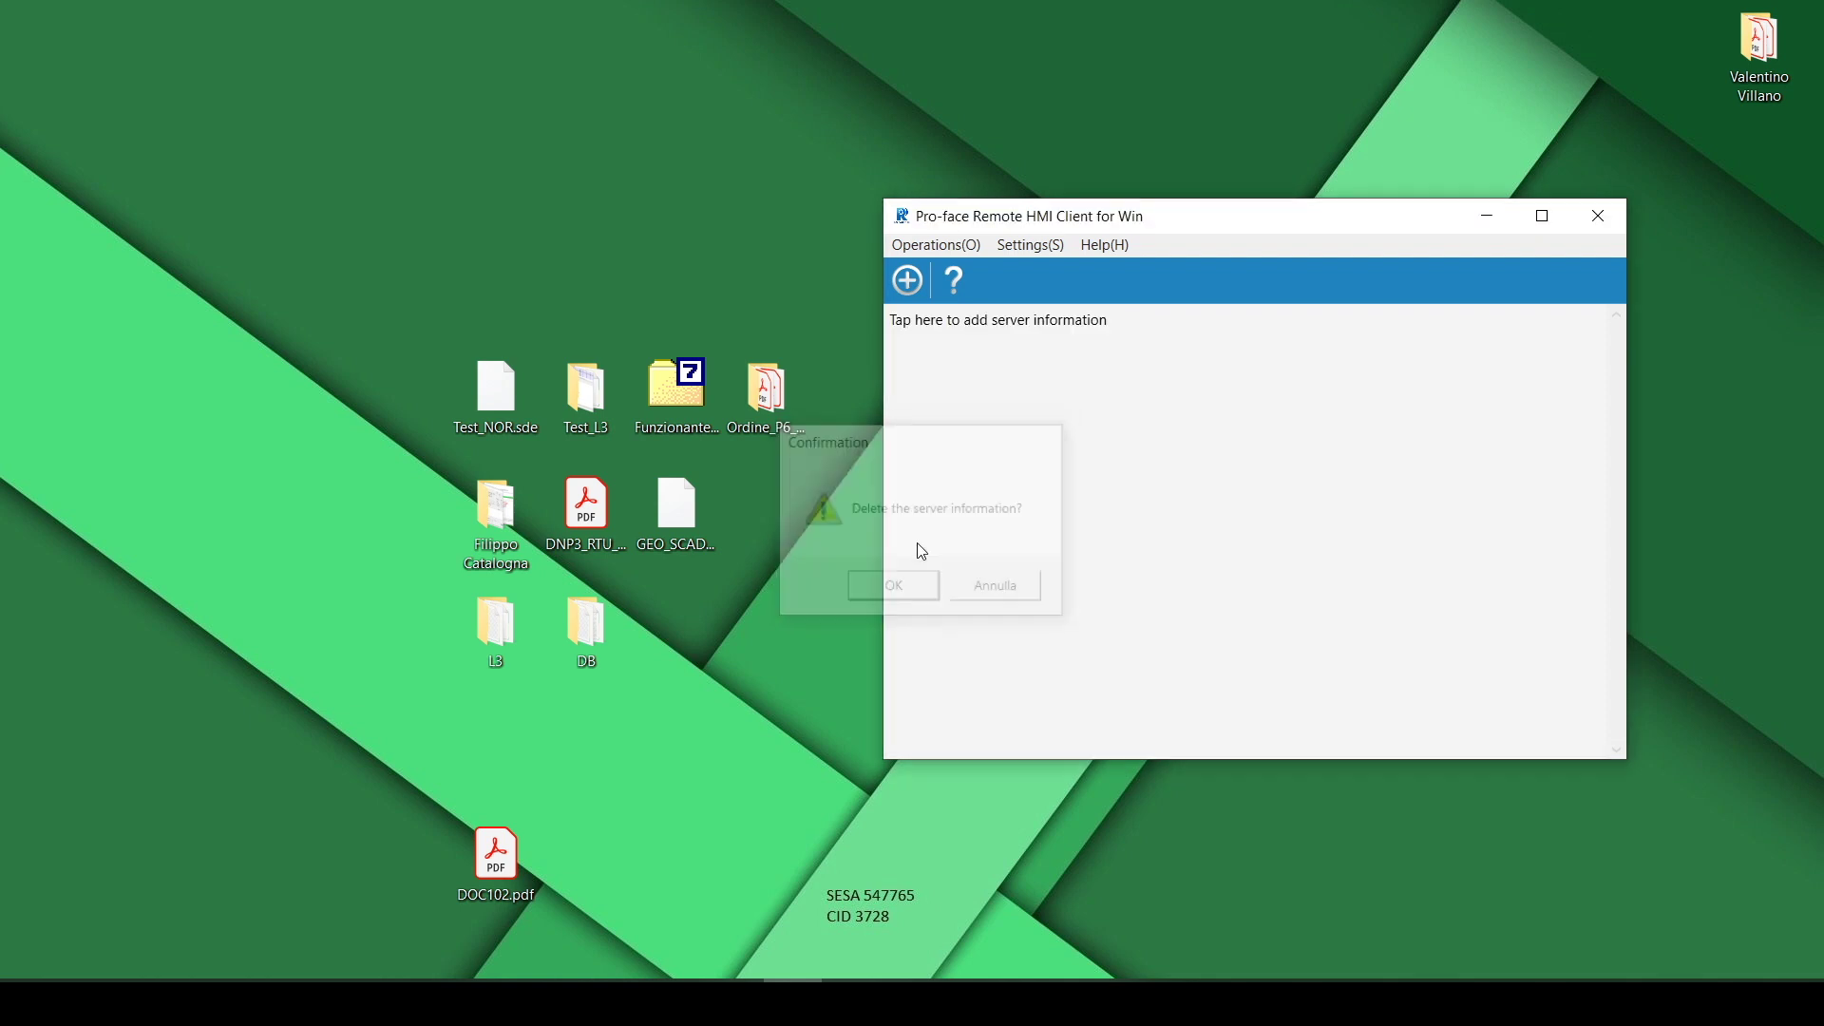
Add a server named TEST at IP 192.168.1.20 and save it
{"action": "left_click", "coordinate": [907, 281]}
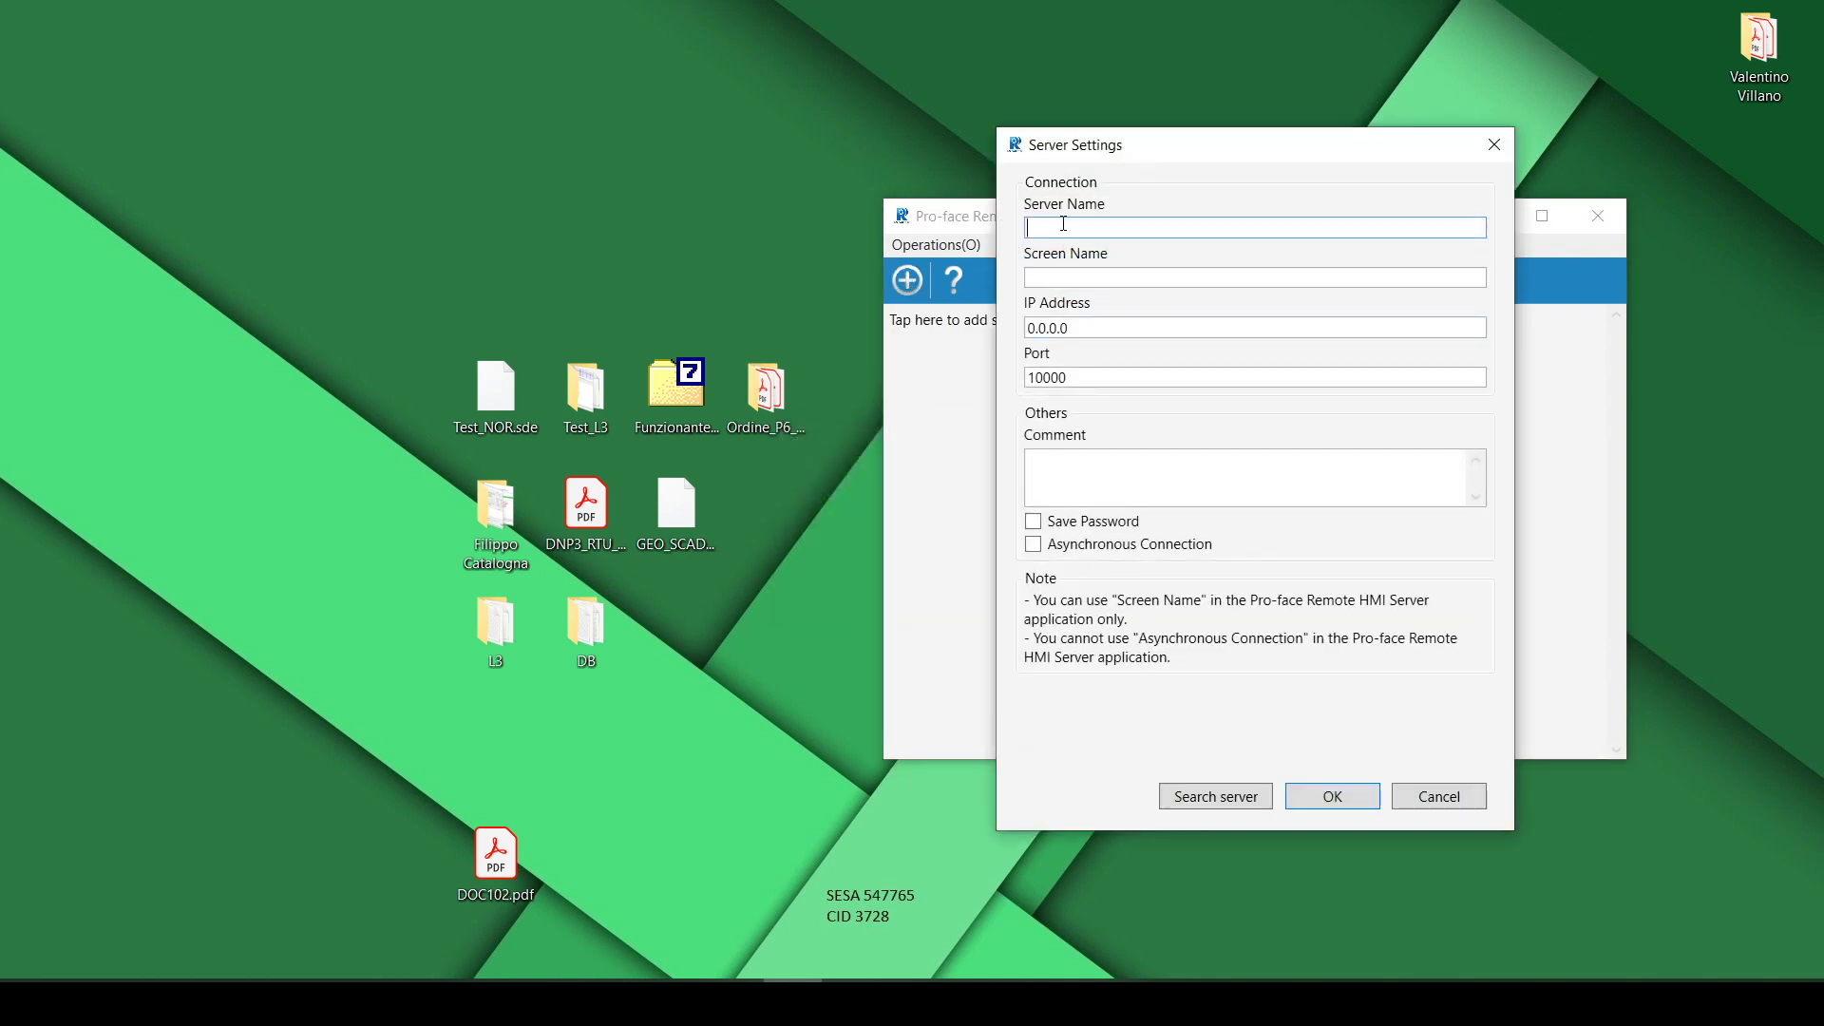
{"action": "type", "text": "Tes"}
{"action": "key", "text": "BackSpace"}
{"action": "key", "text": "BackSpace"}
{"action": "type", "text": "TEST"}
{"action": "key", "text": "Tab"}
{"action": "key", "text": "Tab"}
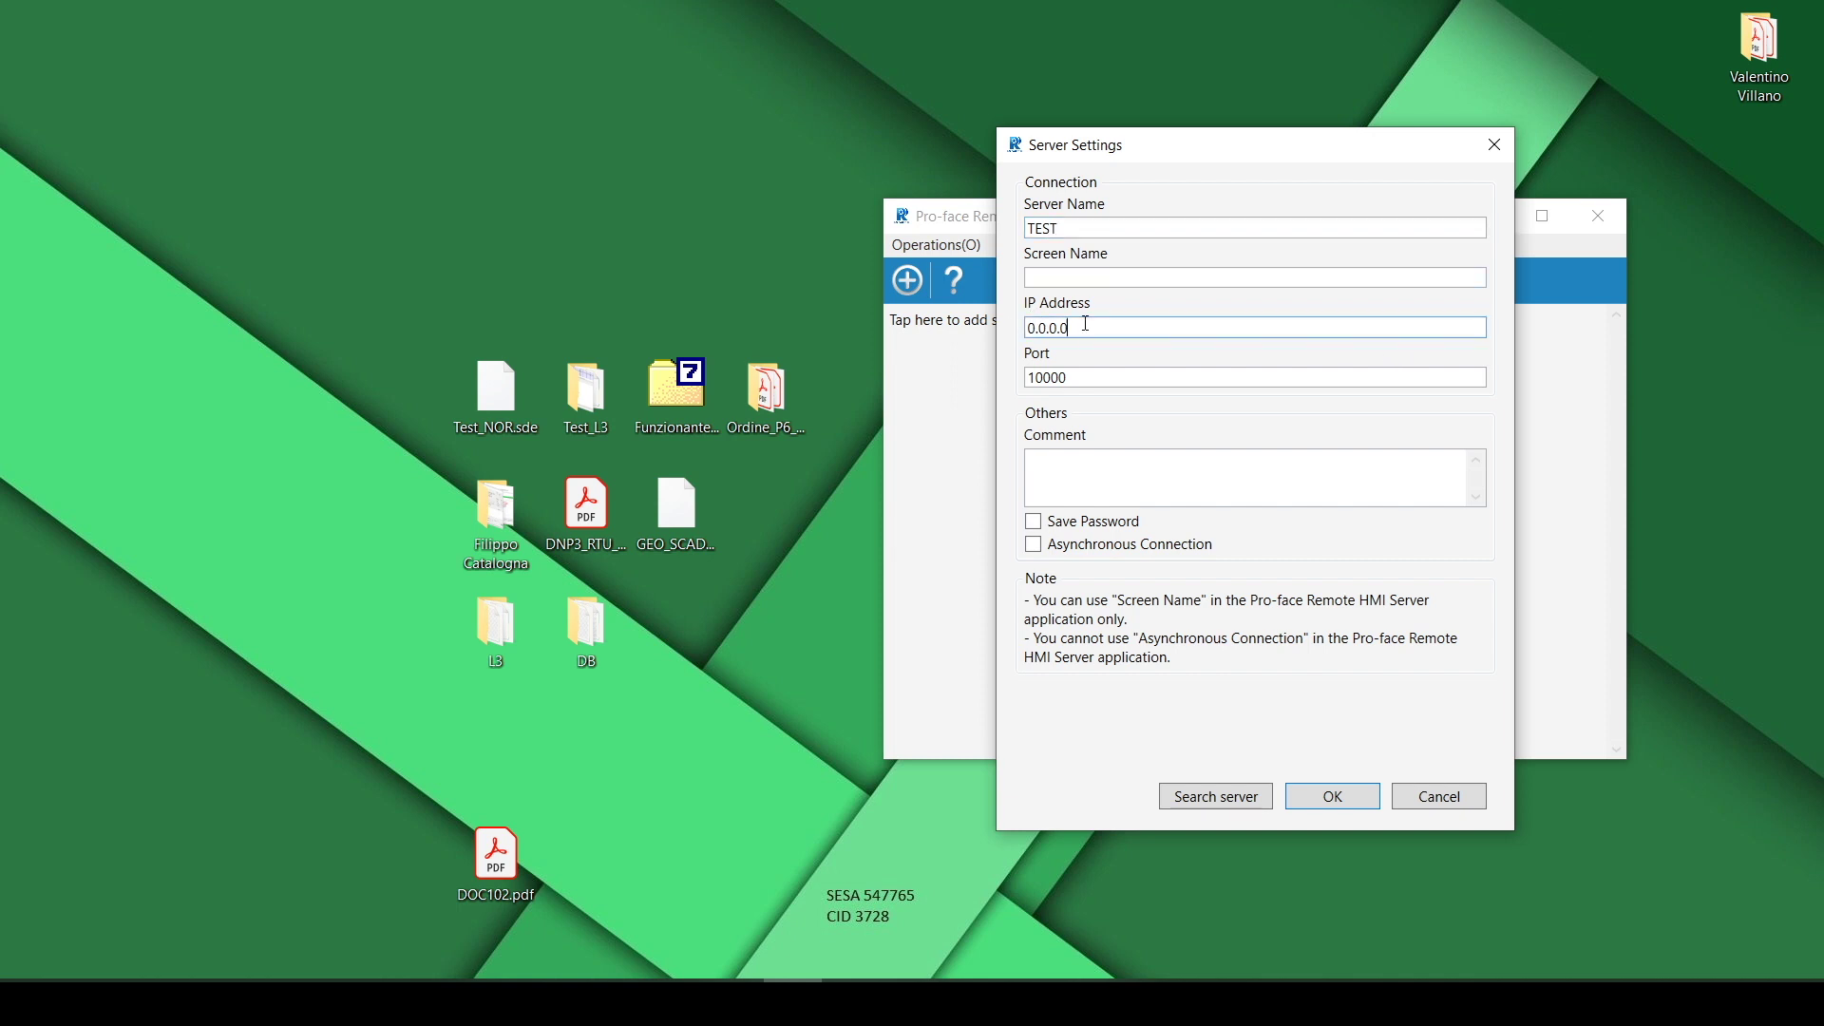
{"action": "type", "text": "192.168.1.20"}
{"action": "left_click", "coordinate": [1332, 798]}
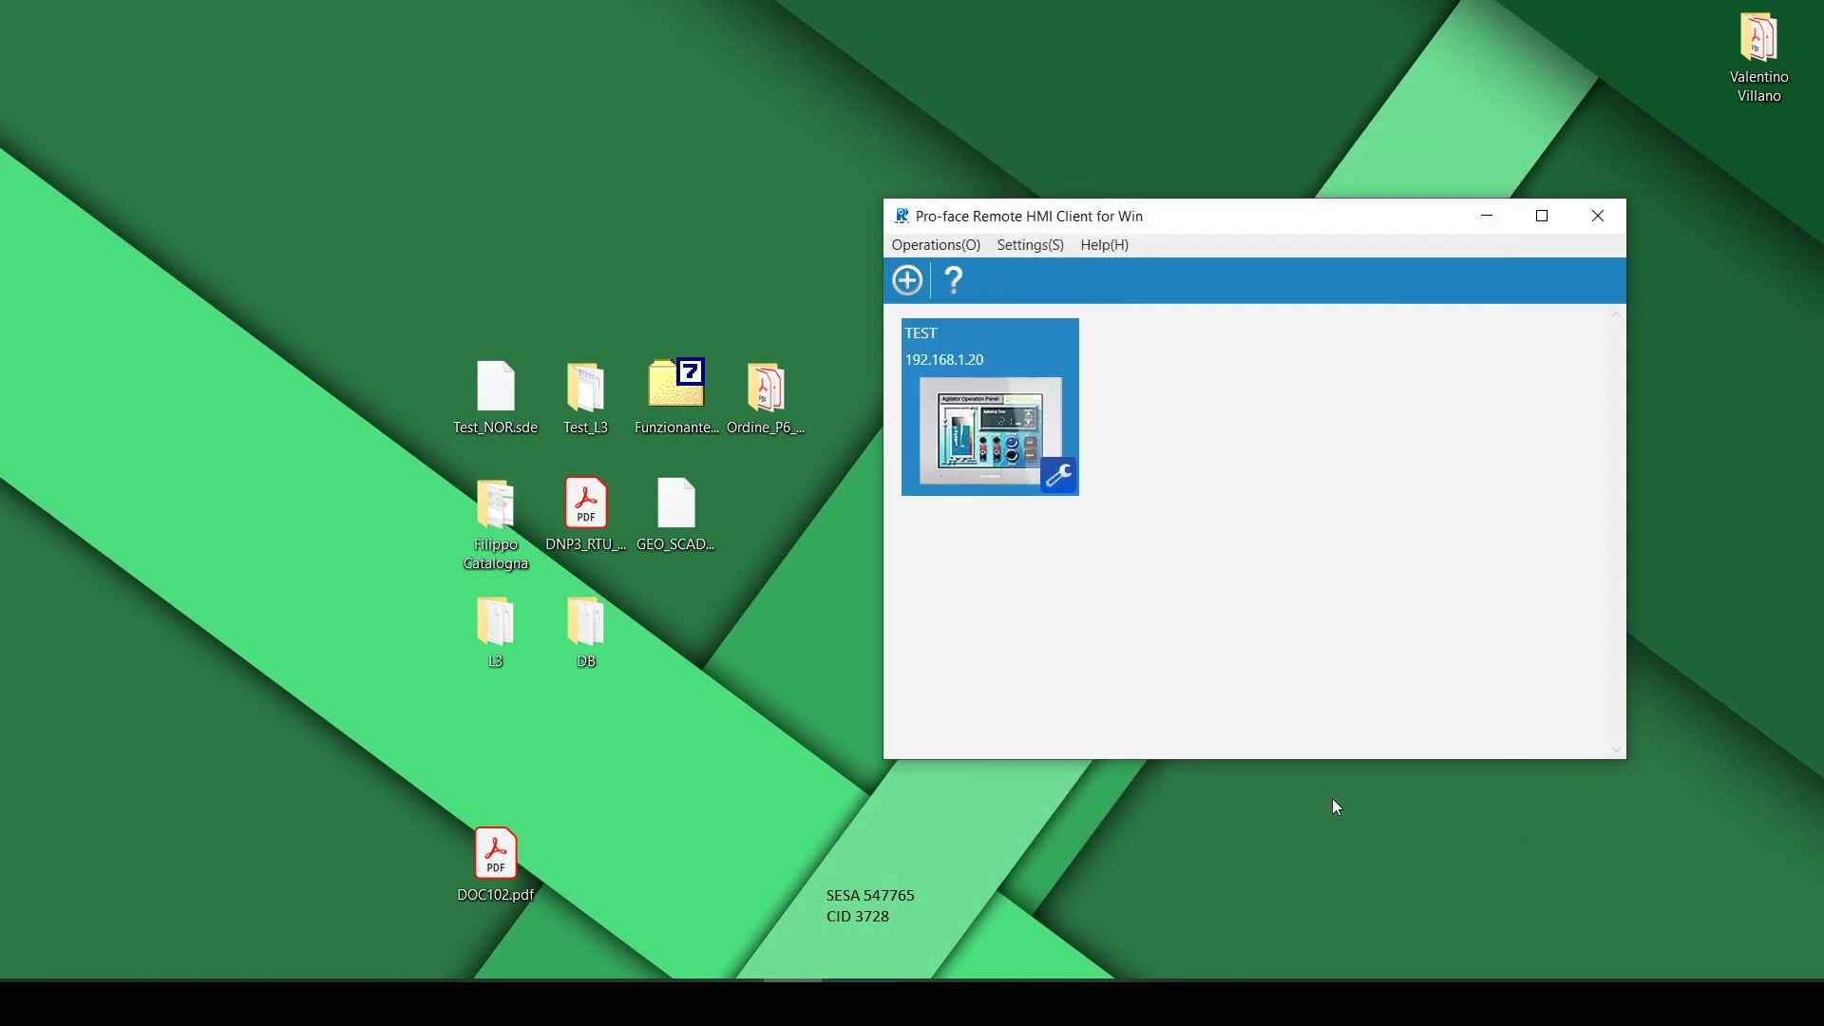
Connect to TEST with the connection password to view its switch/lamp screen
{"action": "double_click", "coordinate": [956, 422]}
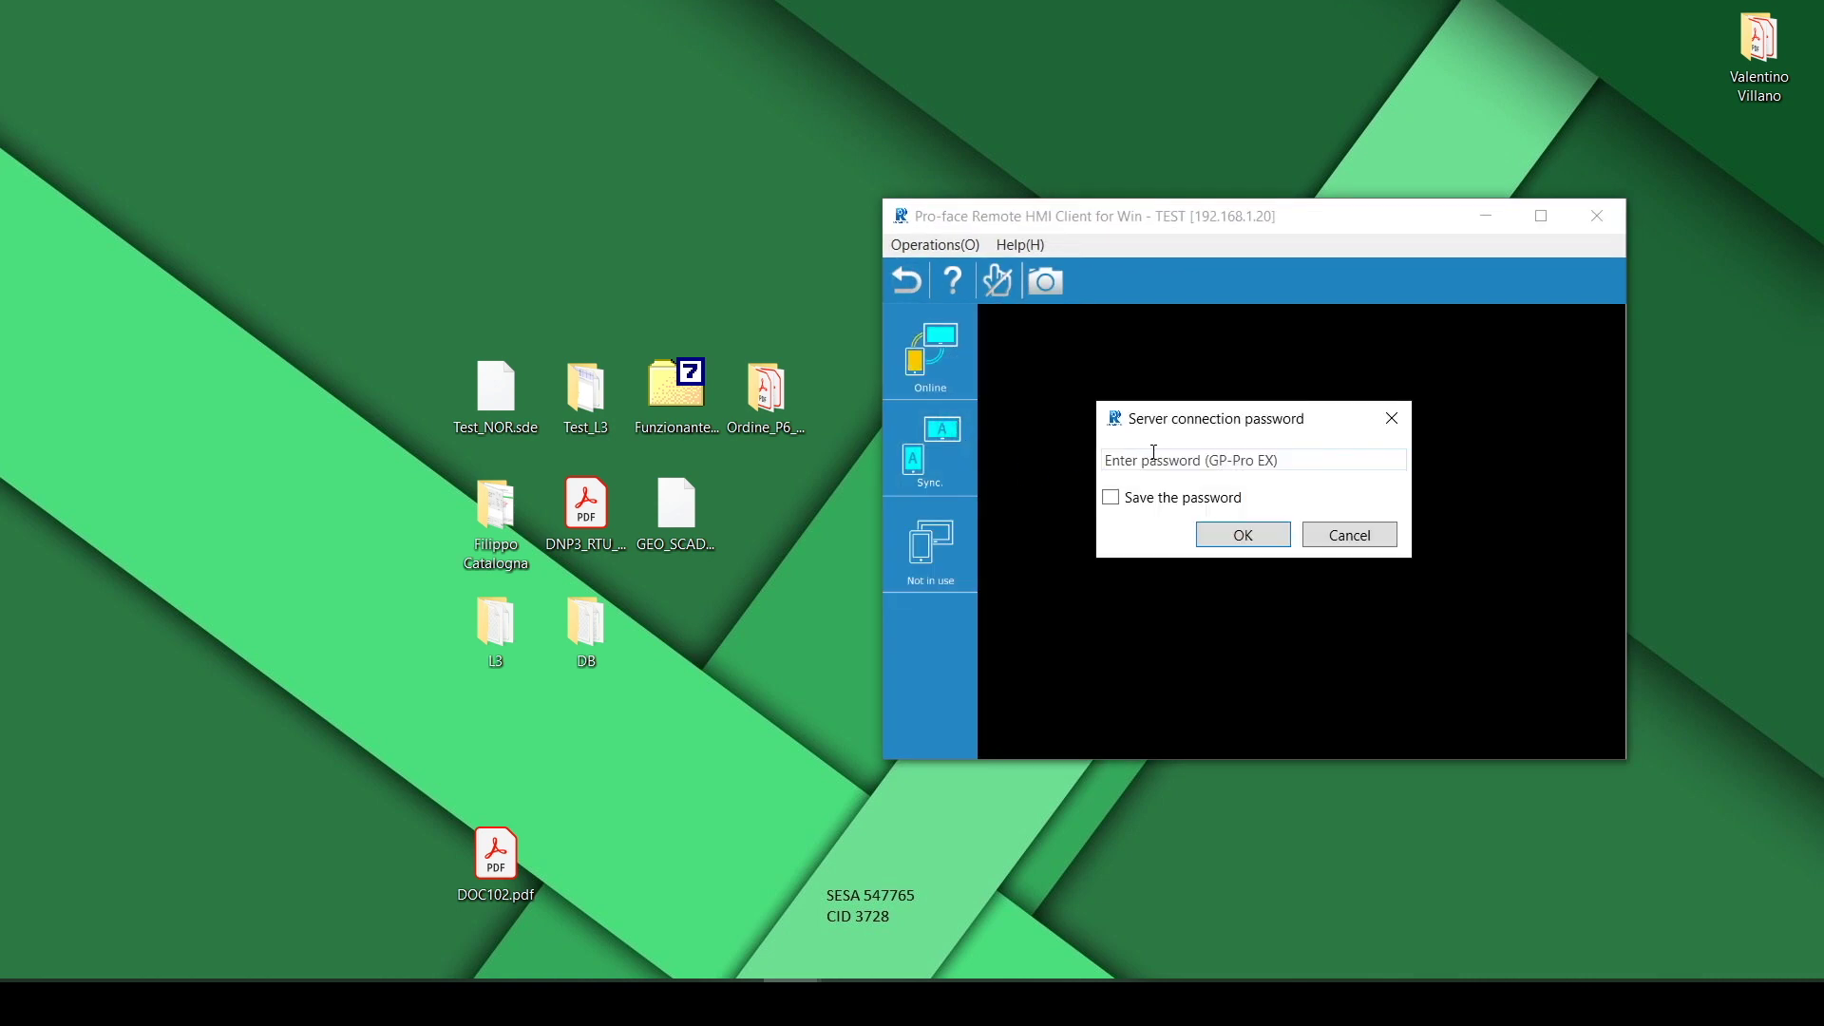
{"action": "type", "text": "********"}
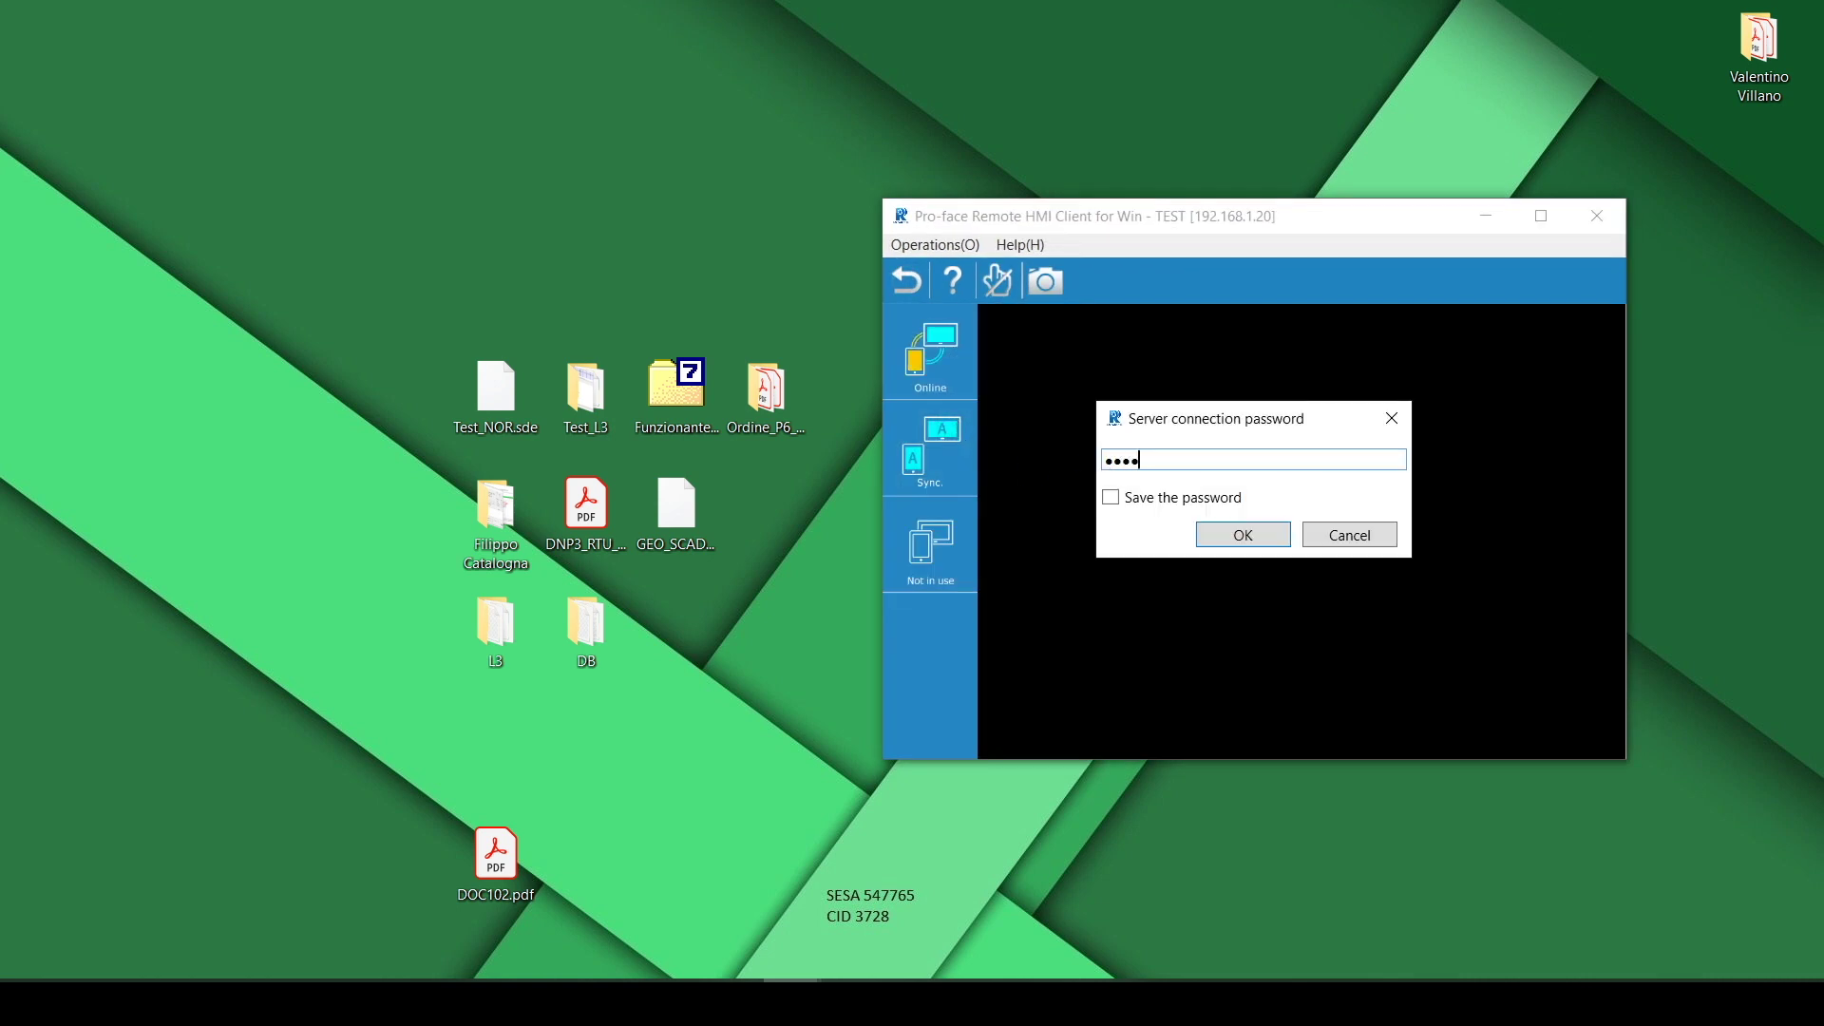
{"action": "key", "text": "Return"}
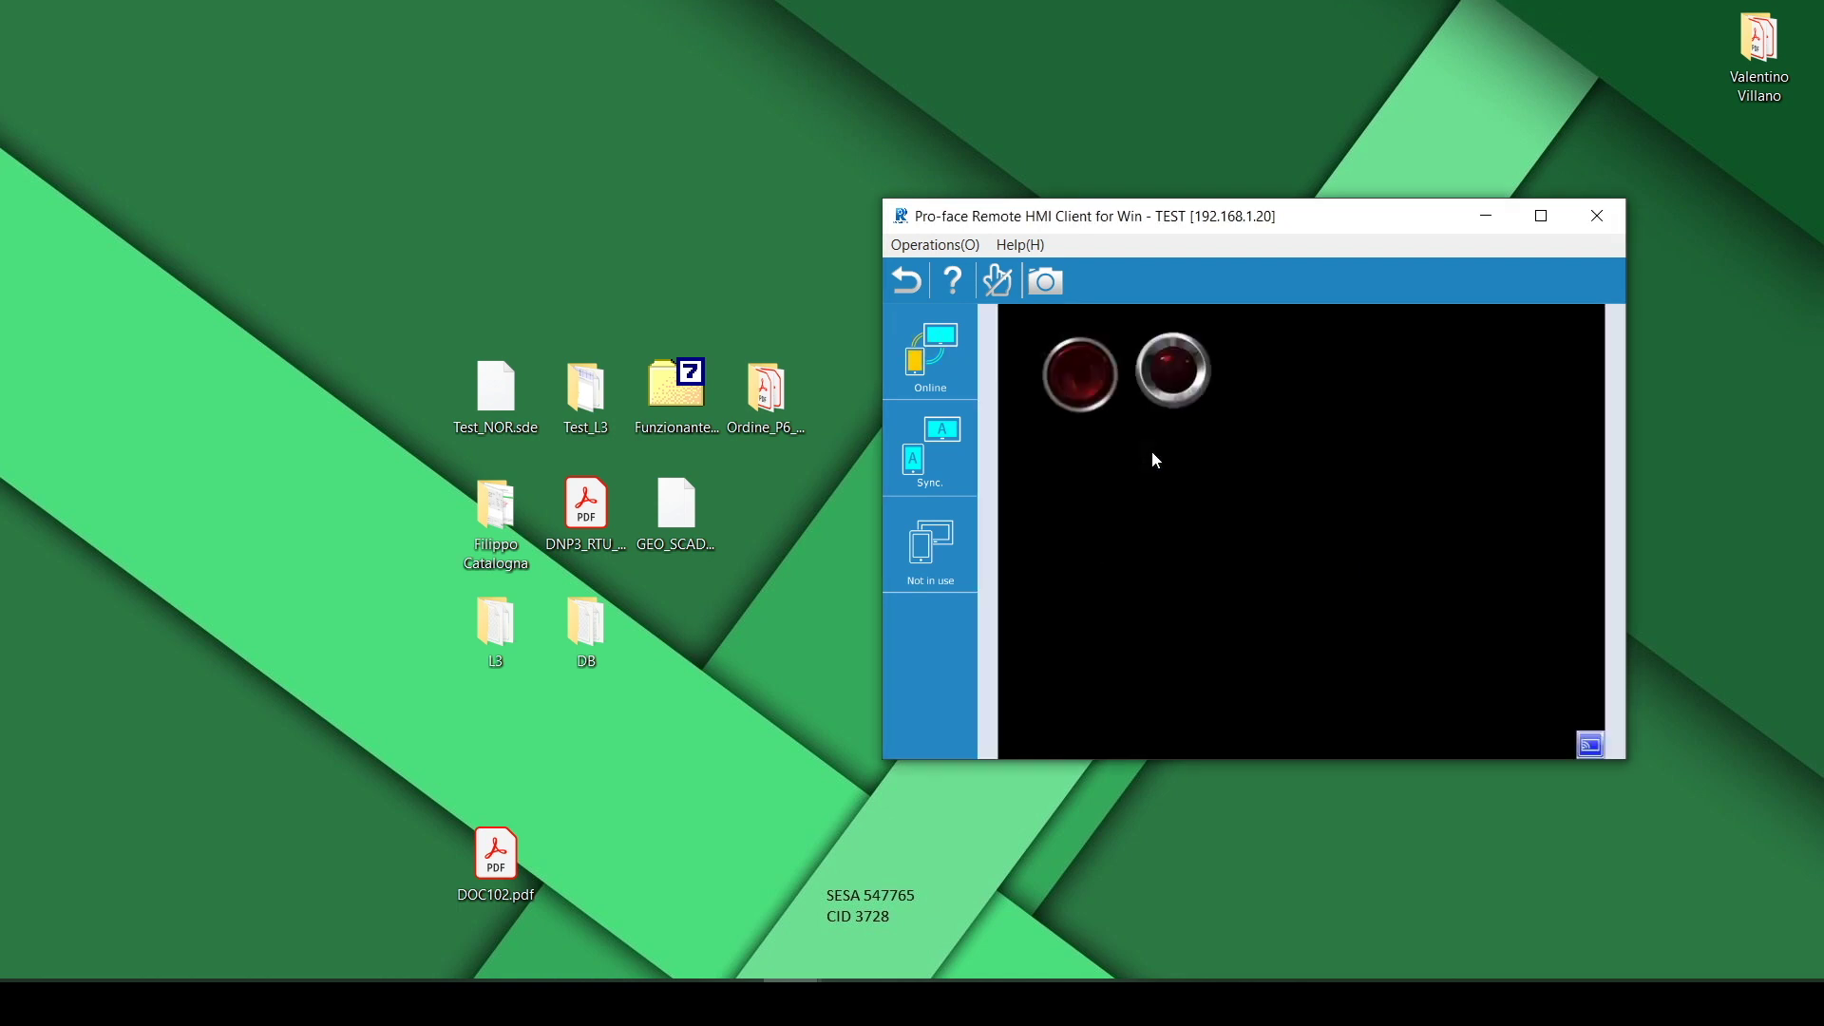